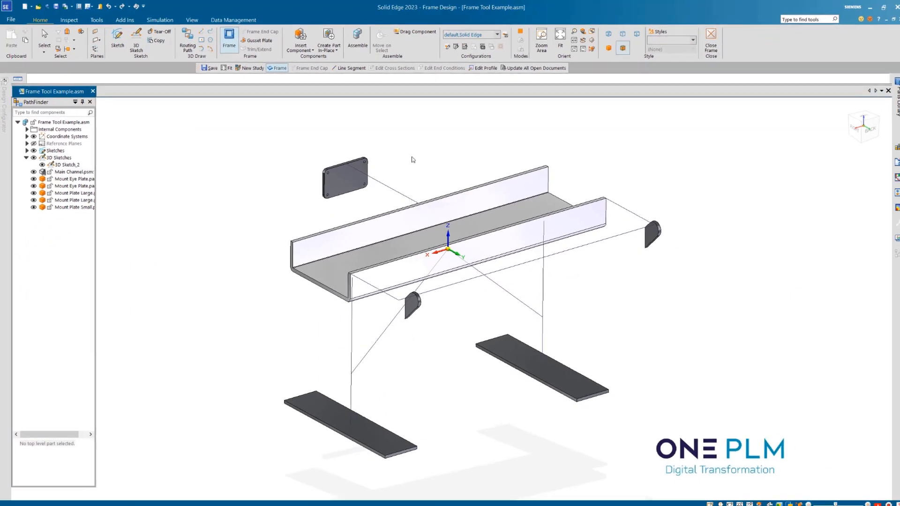
Create a Square Tubing 80x80x5 frame along the single path line between the four-hole mounting plate and the channel
left_click(379, 182)
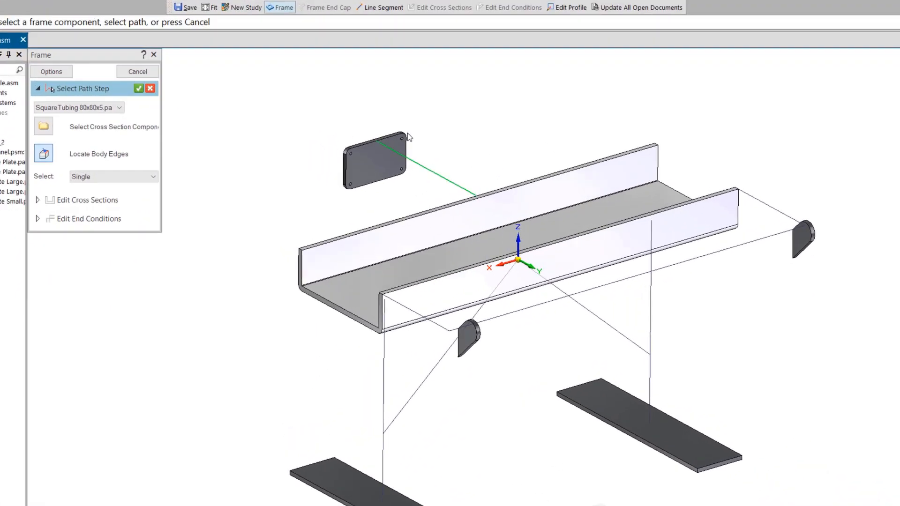
scroll(353, 149, "up", 5)
left_click(129, 81)
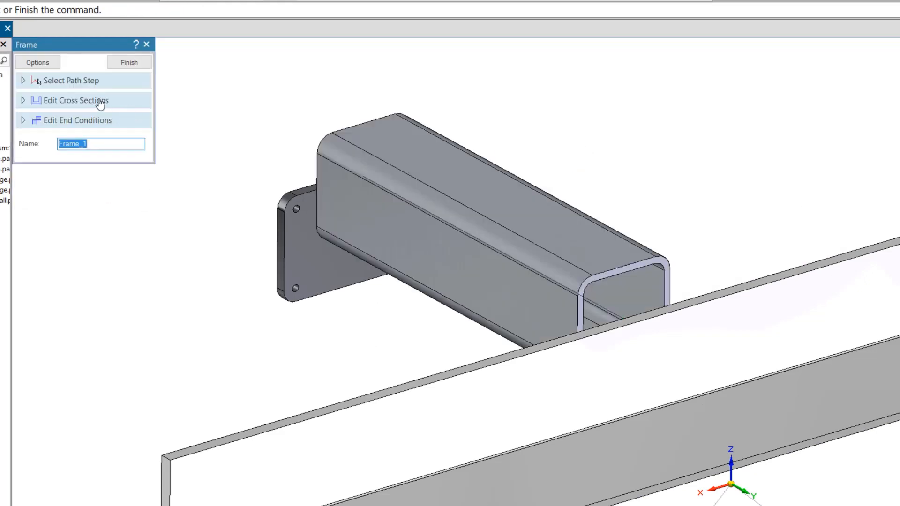
Set the handle point of the tube's cross section to the middle of its top edge and finish the frame
left_click(101, 104)
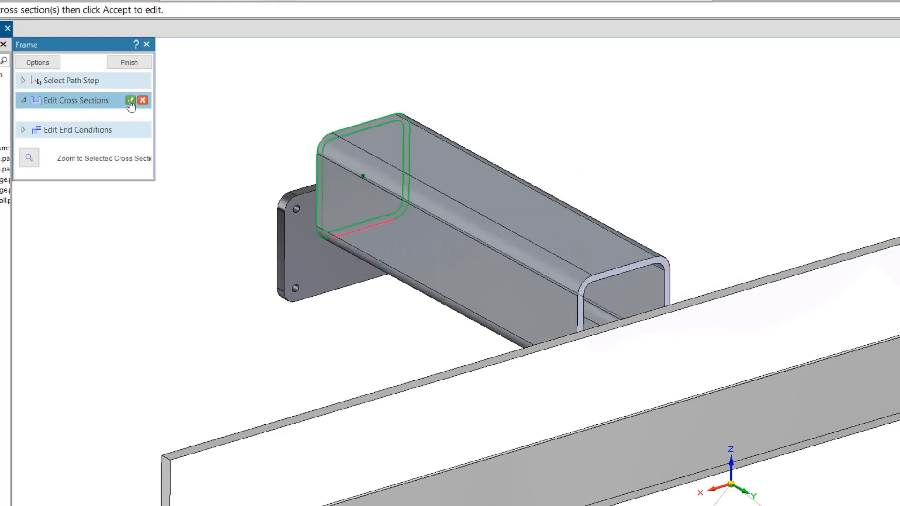
left_click(131, 101)
left_click(30, 140)
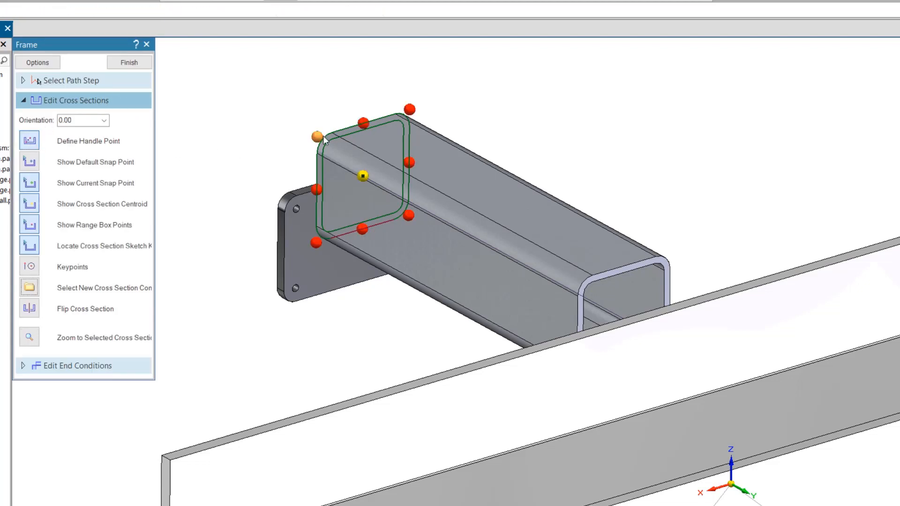
left_click(362, 123)
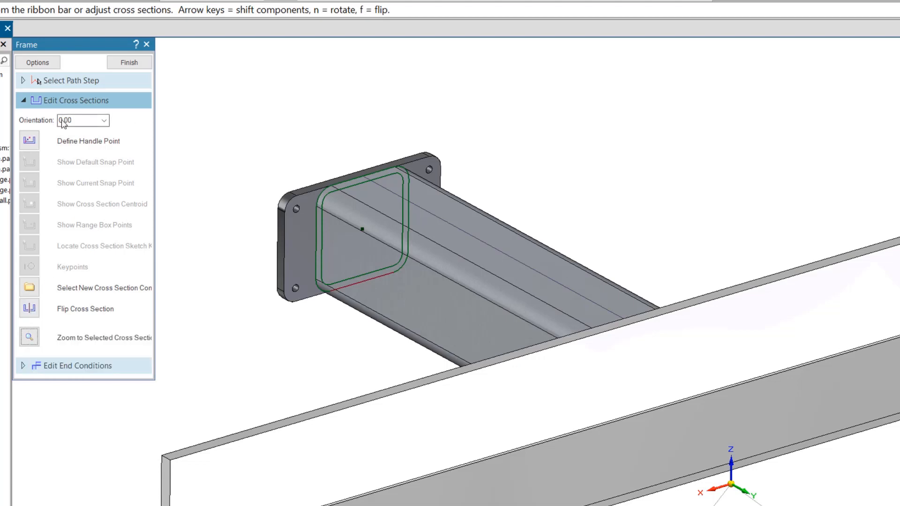
left_click(133, 63)
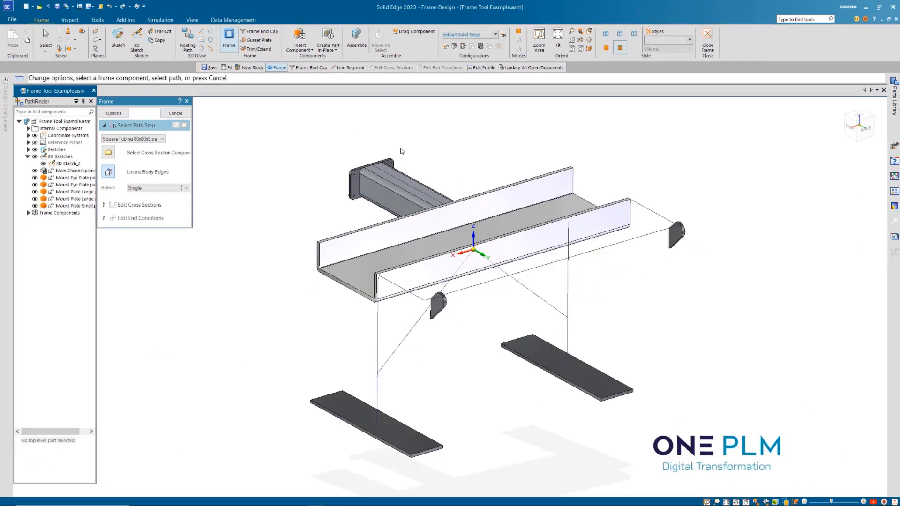
left_click(185, 116)
Begin a second frame on the chained U-shaped path beside the channel, using the Square Tubing 50x50x4 cross section
mouse_move(422, 145)
middle_mouse_down()
mouse_move(470, 161)
mouse_move(431, 144)
middle_mouse_up()
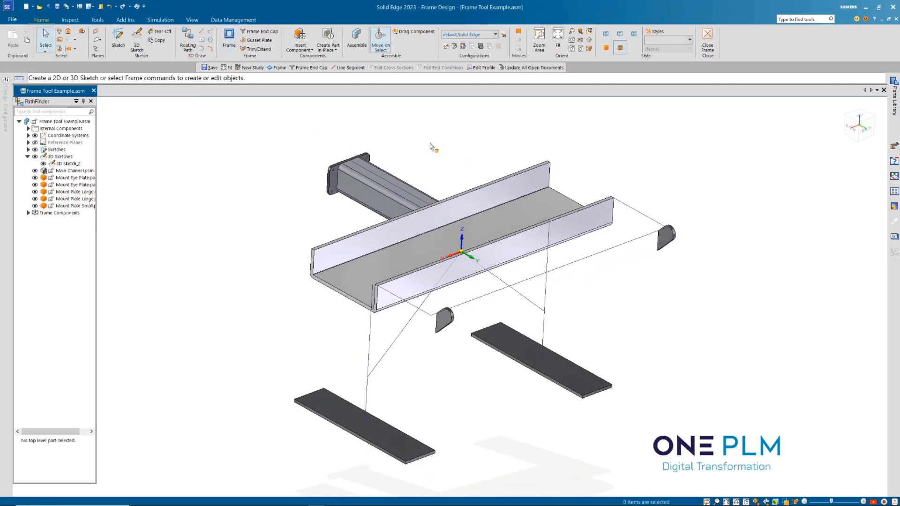
left_click(233, 38)
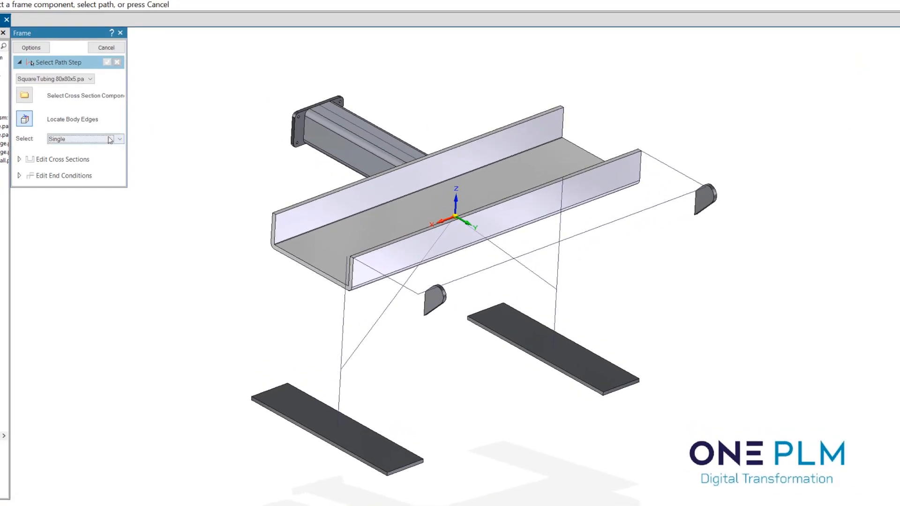
left_click(109, 140)
left_click(69, 155)
left_click(471, 275)
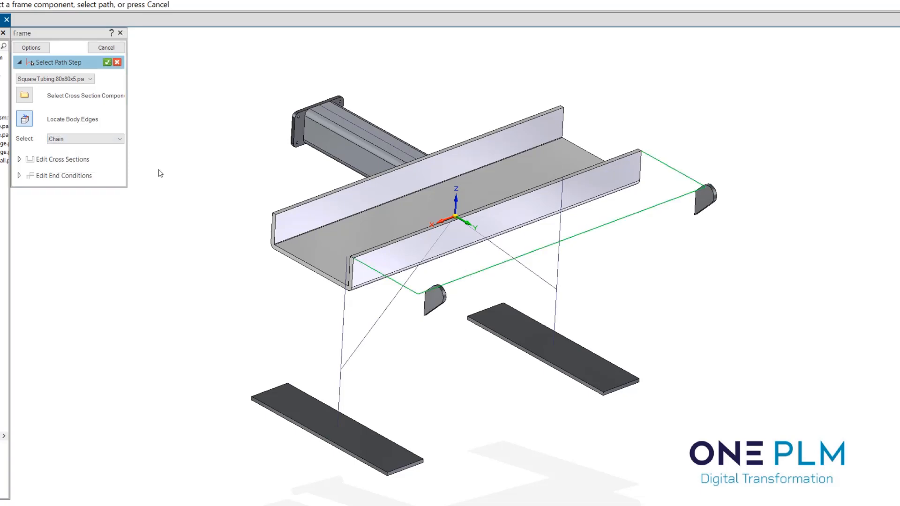
left_click(53, 79)
left_click(47, 92)
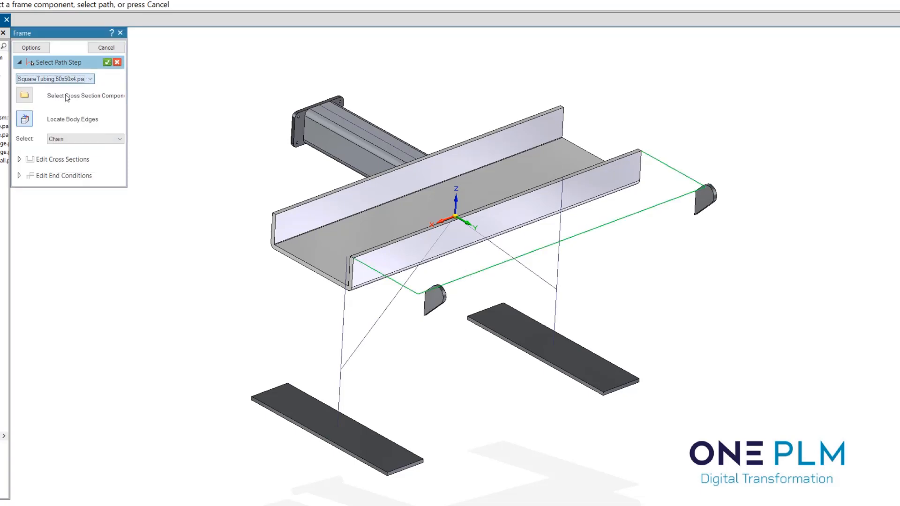
middle_click_drag(459, 104, 454, 106)
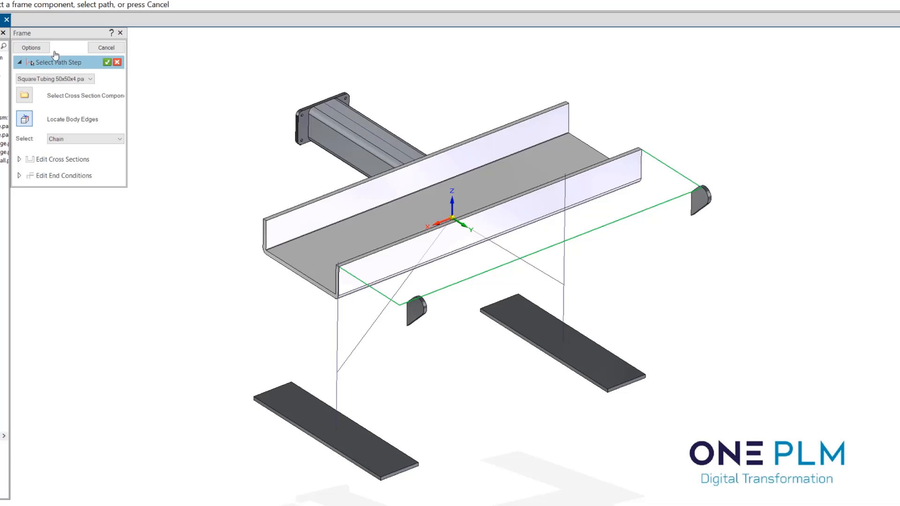
Change the frame's corner treatment to butt joints and generate the tubes along the U-shaped path
left_click(43, 48)
left_click(347, 139)
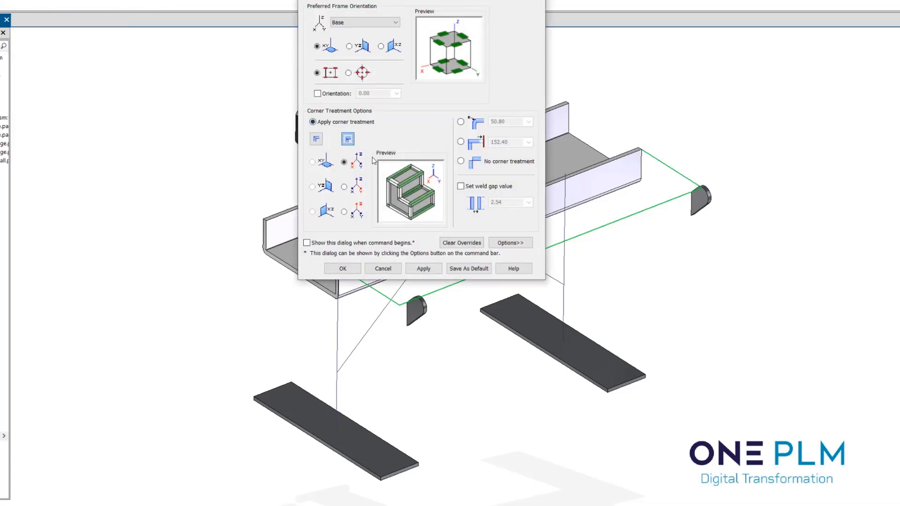
left_click(343, 268)
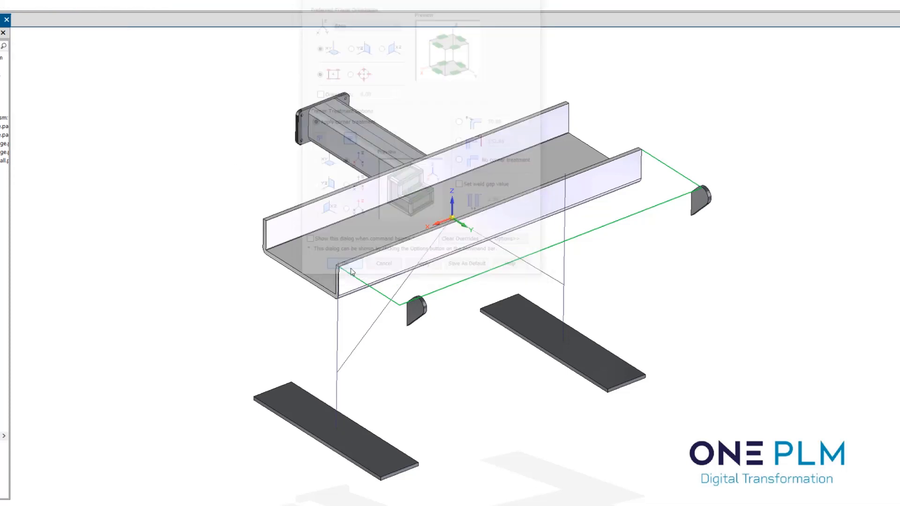
left_click(107, 62)
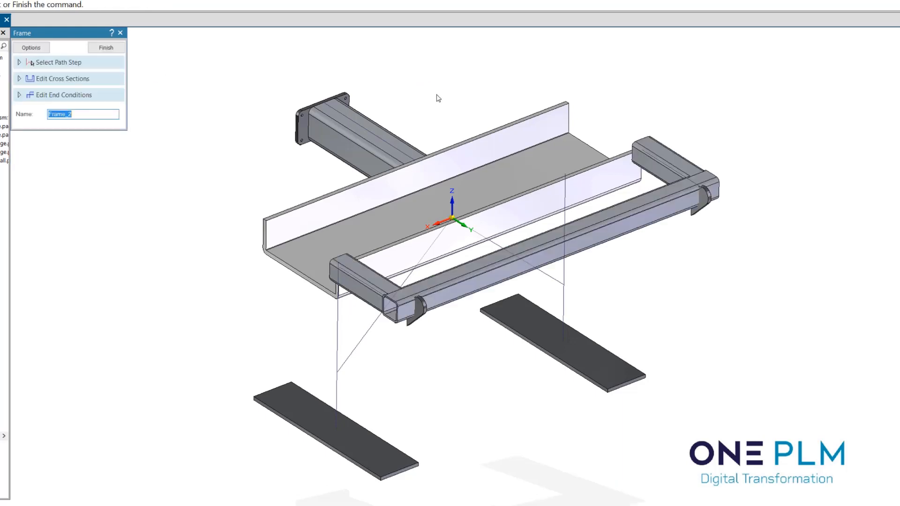
Set the handle point of the U-shaped frame's cross sections to a top corner of the tube profile
middle_click_drag(441, 96, 476, 90)
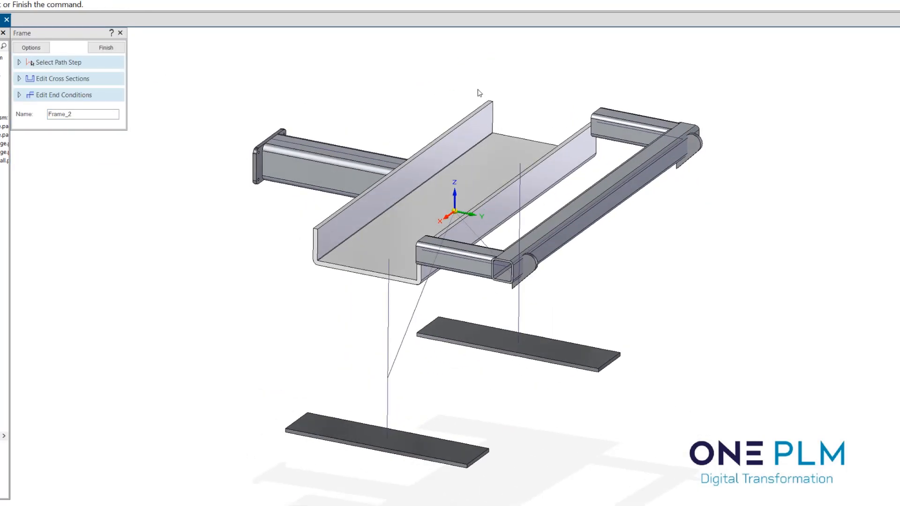
left_click(55, 79)
left_click(107, 79)
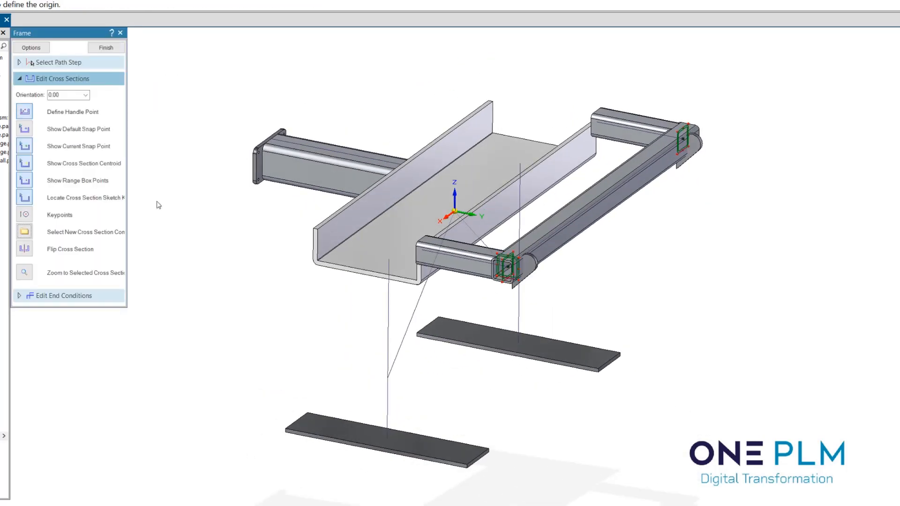
scroll(509, 270, "up", 5)
left_click(529, 237)
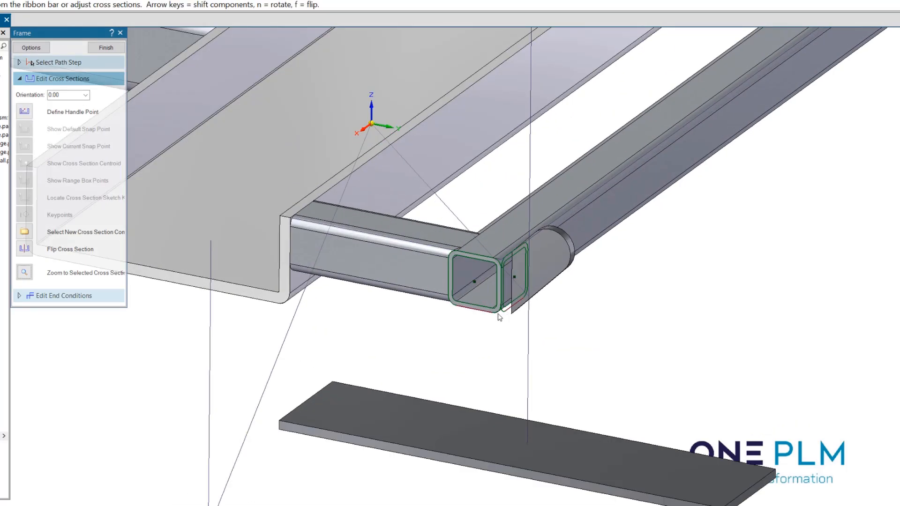
scroll(468, 242, "down", 5)
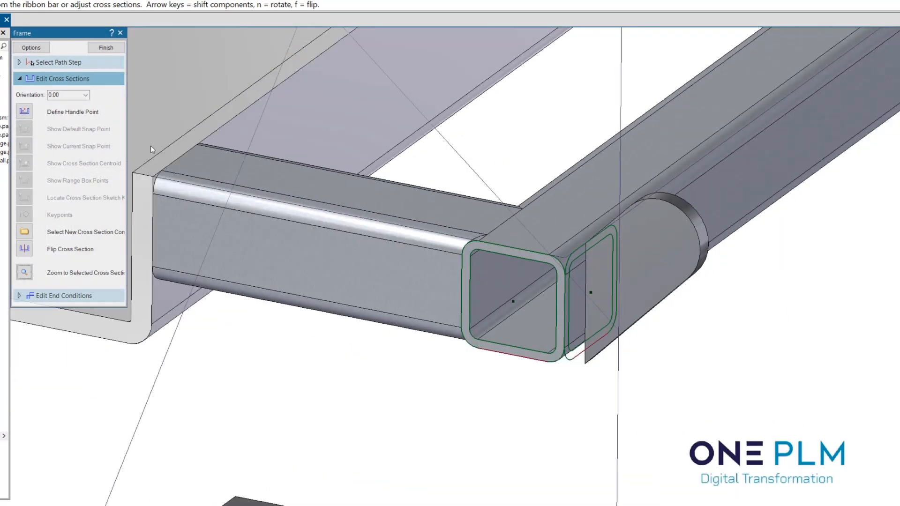
left_click(29, 48)
left_click(506, 243)
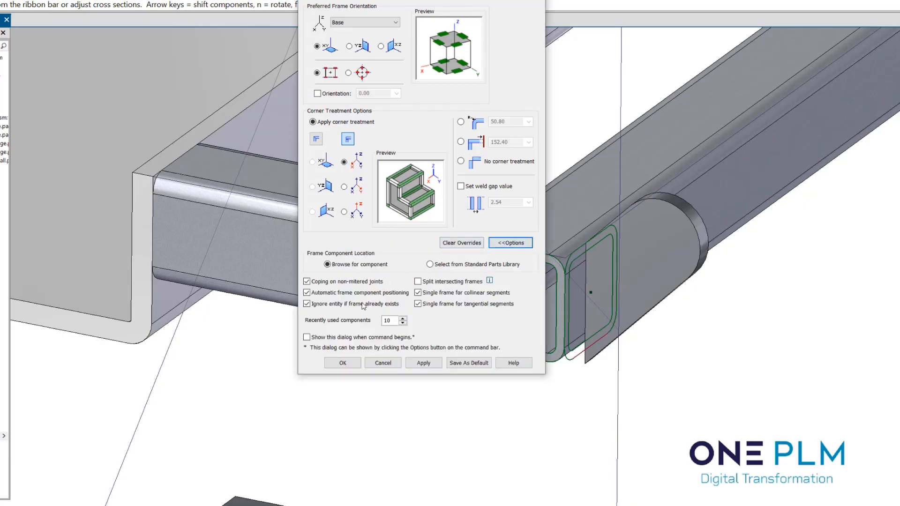
left_click(387, 367)
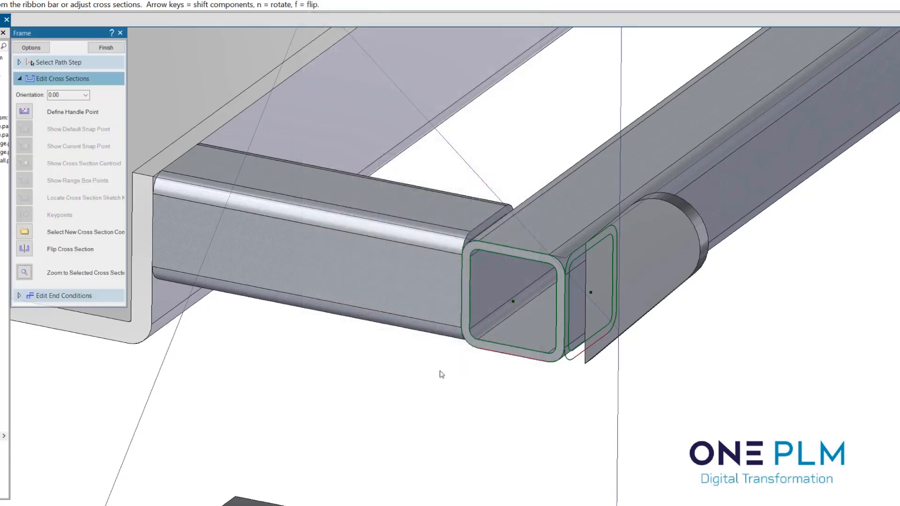
Create the two legs in Square Tubing 80x80x5 along the vertical path lines between the channel and the base plates
scroll(469, 363, "down", 6)
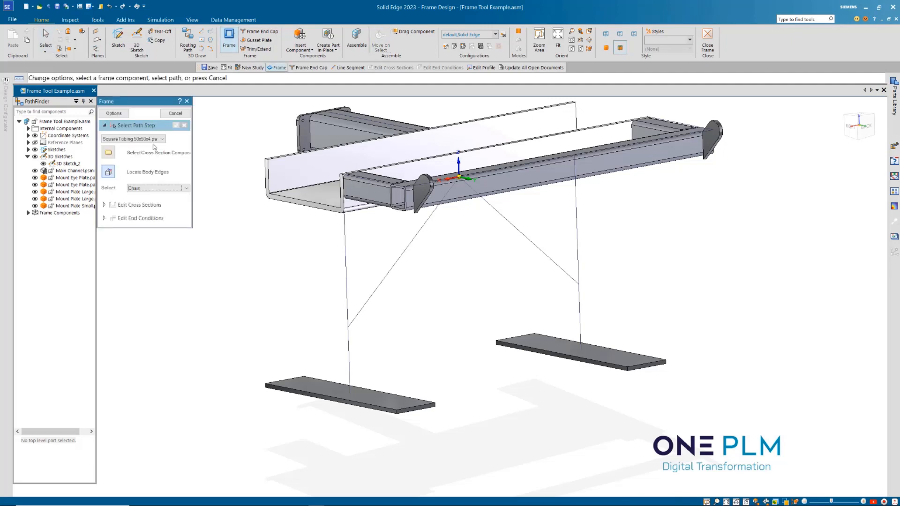
left_click(157, 141)
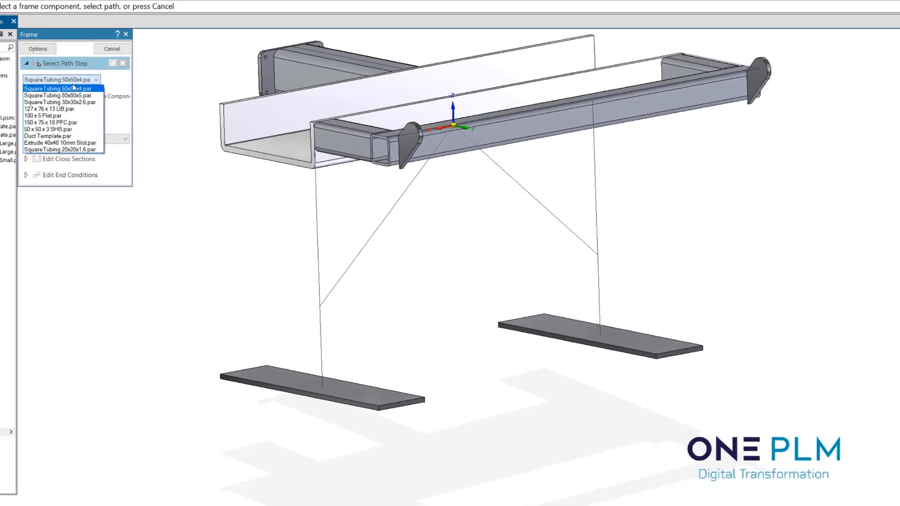
left_click(153, 152)
left_click(345, 250)
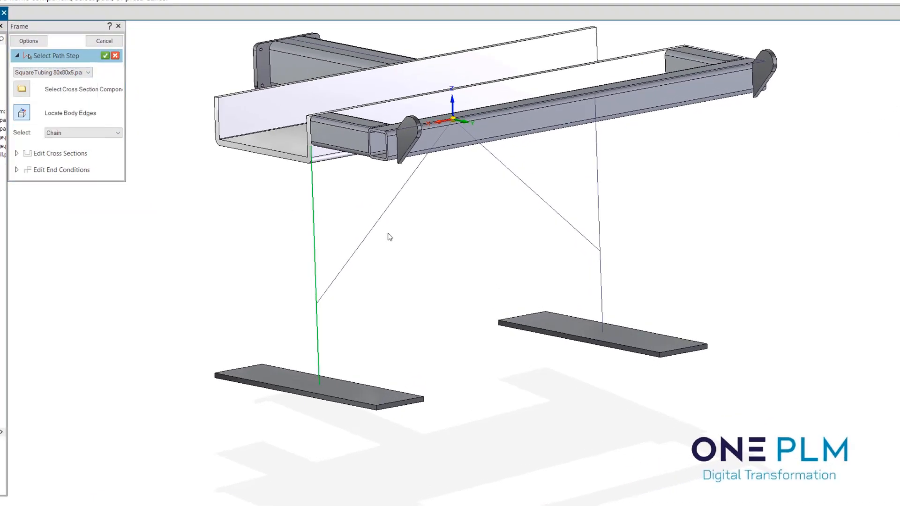
left_click(600, 233)
right_click(600, 309)
mouse_move(488, 267)
middle_mouse_down()
mouse_move(446, 229)
mouse_move(470, 269)
middle_mouse_up()
left_click(110, 42)
scroll(314, 277, "up", 2)
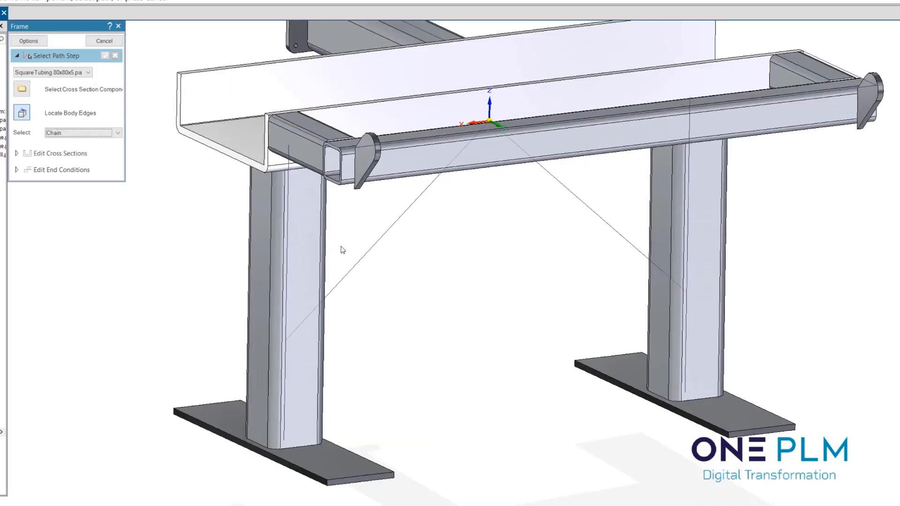
Create the two diagonal braces in Square Tubing 50x50x4 along the sloping path lines between the legs and the channel
left_click(89, 73)
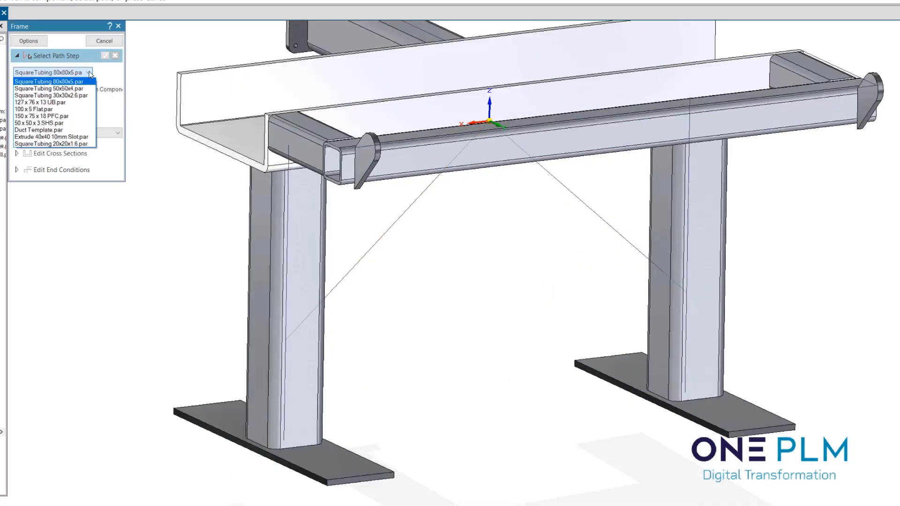
left_click(49, 88)
left_click(400, 221)
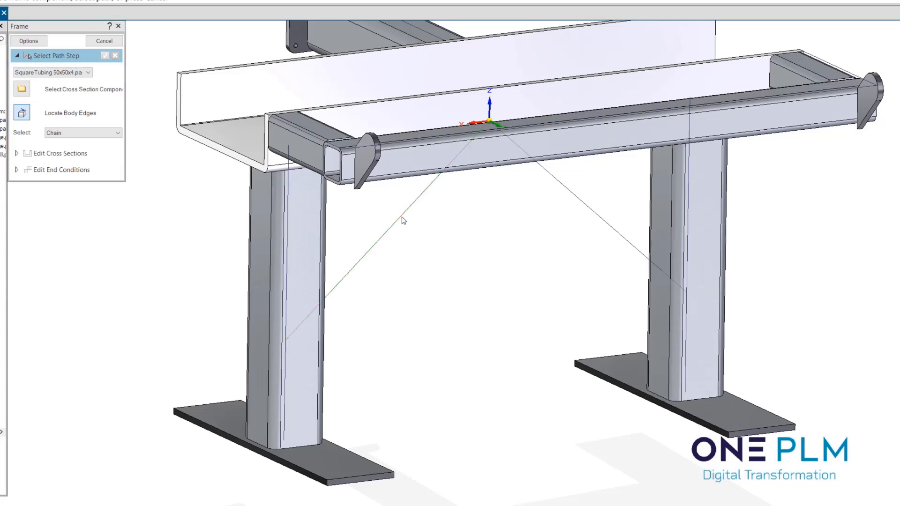
left_click(587, 204)
scroll(535, 285, "down", 6)
right_click(526, 258)
mouse_move(520, 261)
middle_mouse_down()
mouse_move(490, 230)
mouse_move(519, 280)
mouse_move(513, 238)
mouse_move(506, 273)
middle_mouse_up()
scroll(522, 236, "up", 4)
scroll(491, 230, "down", 4)
scroll(519, 283, "up", 4)
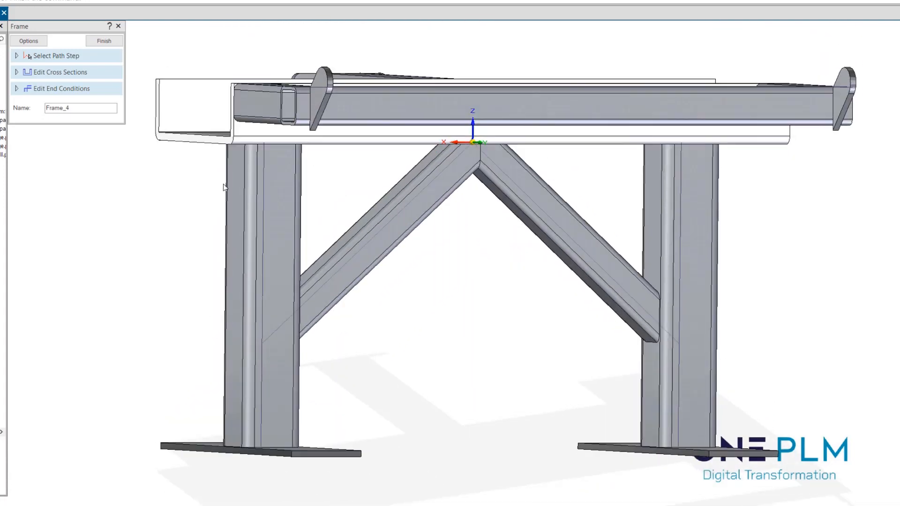
Edit the braces' end condition at their shared apex to Extend/Trim, picking the channel's underside as the face tool
left_click(66, 90)
middle_click_drag(326, 284, 418, 291)
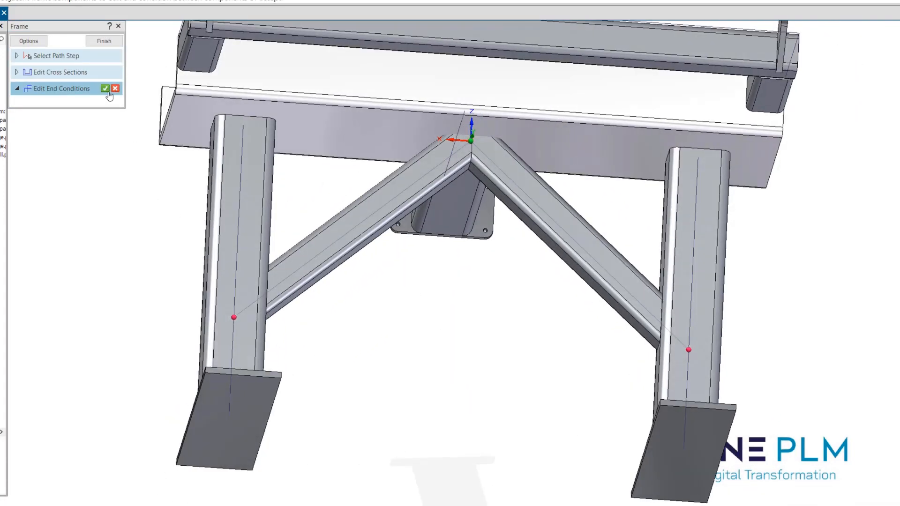
left_click(107, 91)
middle_click_drag(445, 282, 460, 328)
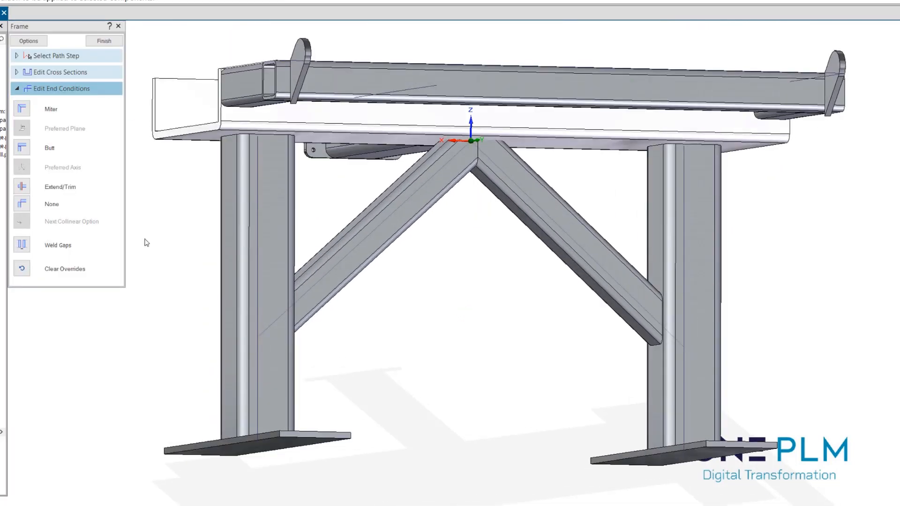
left_click(22, 187)
left_click(38, 344)
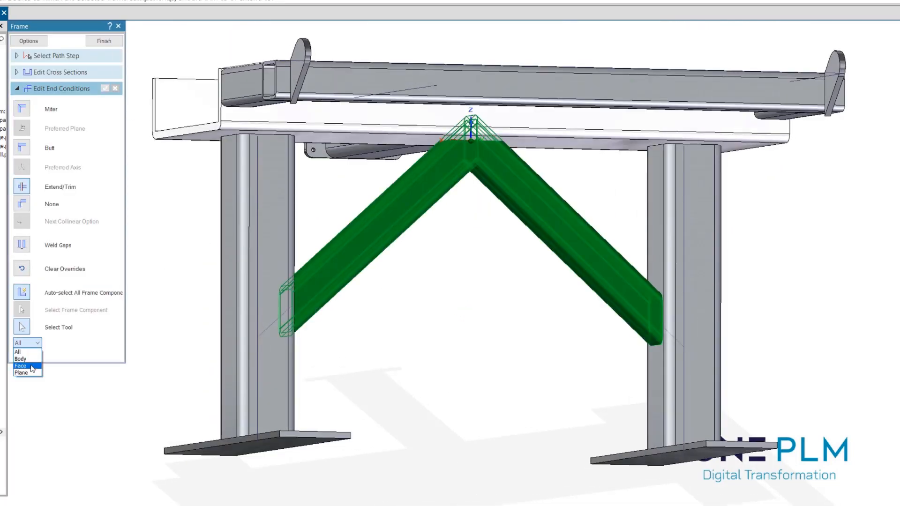
left_click(24, 363)
left_click(379, 138)
middle_click_drag(441, 291, 460, 280)
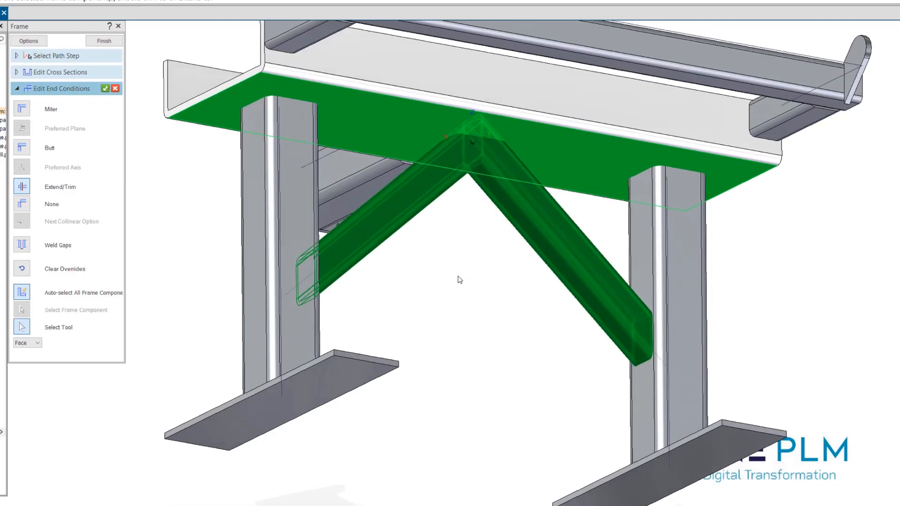
Switch the trimming tool type to Plane, pick the main channel's Plane (Base), and apply the end condition to finish the frame
left_click(38, 344)
left_click(23, 373)
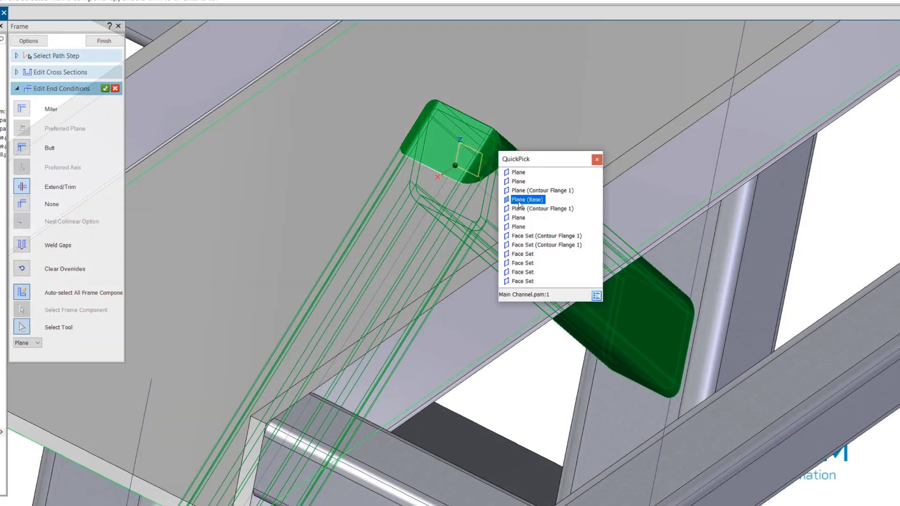
left_click(535, 200)
scroll(465, 206, "down", 5)
middle_click_drag(467, 231, 464, 281)
right_click(473, 331)
left_click(104, 40)
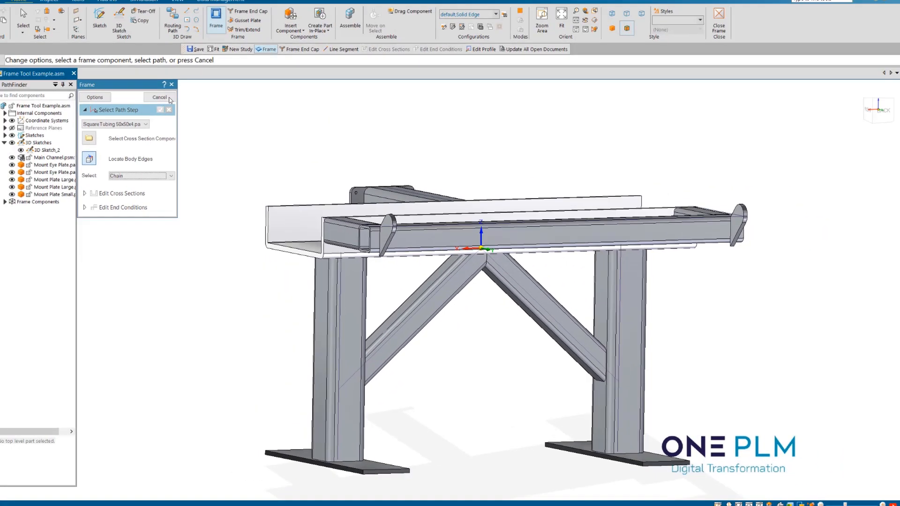
key("Escape")
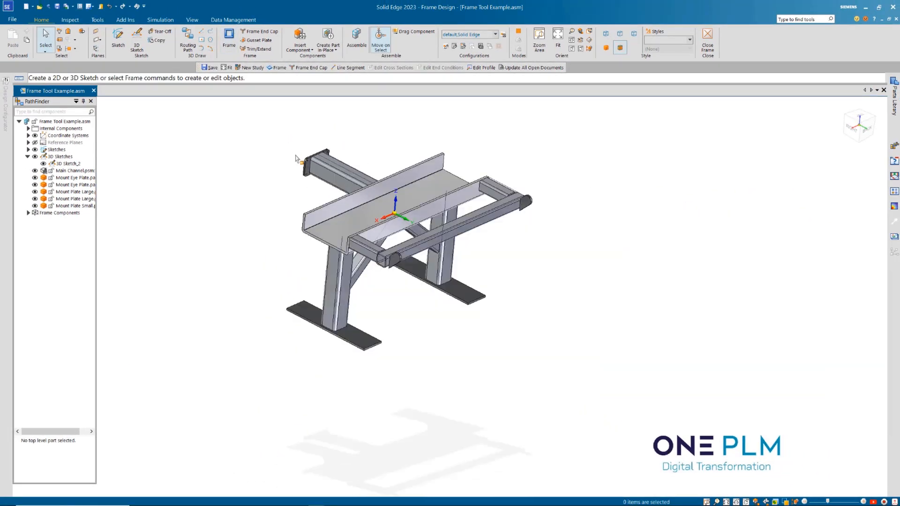
Start a frame end cap and load the saved settings Inward Flush SS316 3mm
scroll(307, 192, "up", 3)
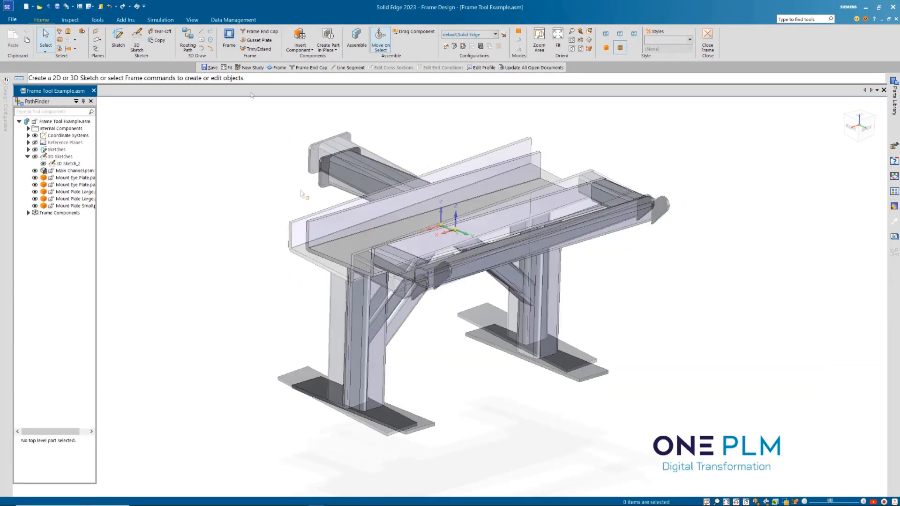
left_click(258, 35)
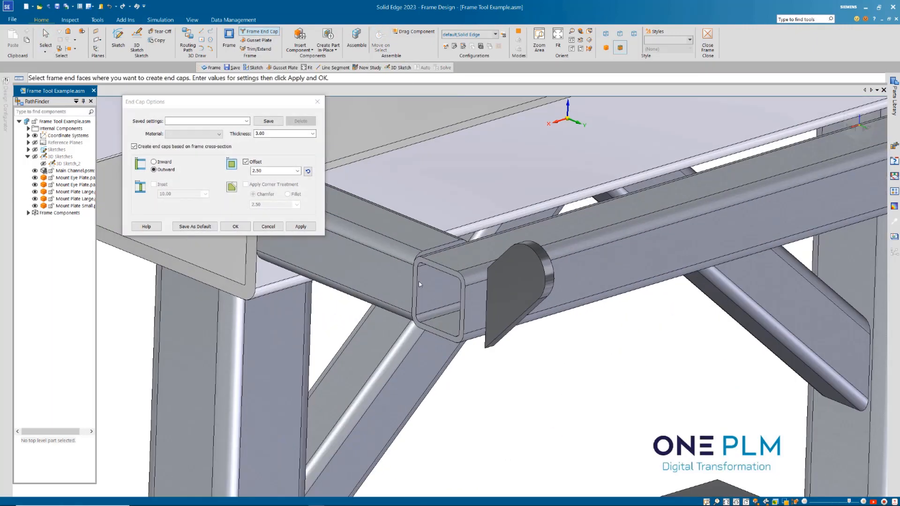
scroll(419, 284, "up", 4)
scroll(476, 303, "down", 2)
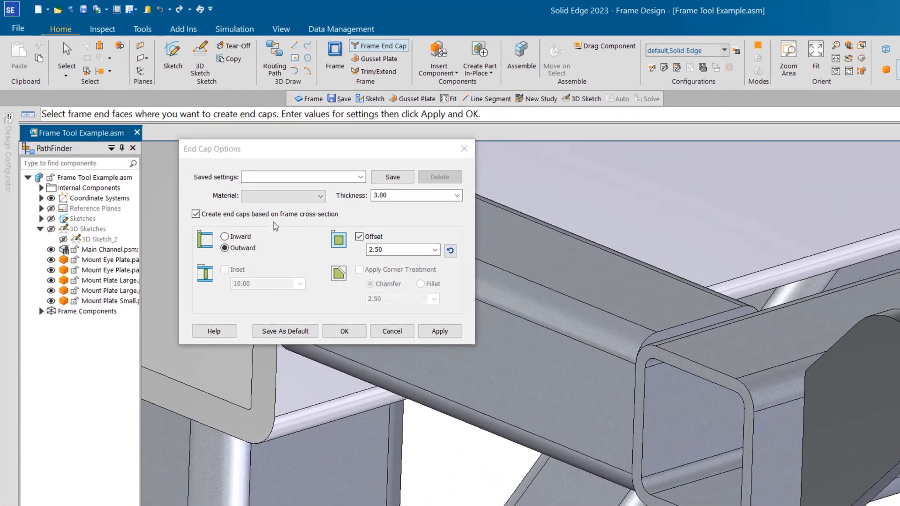
left_click(360, 177)
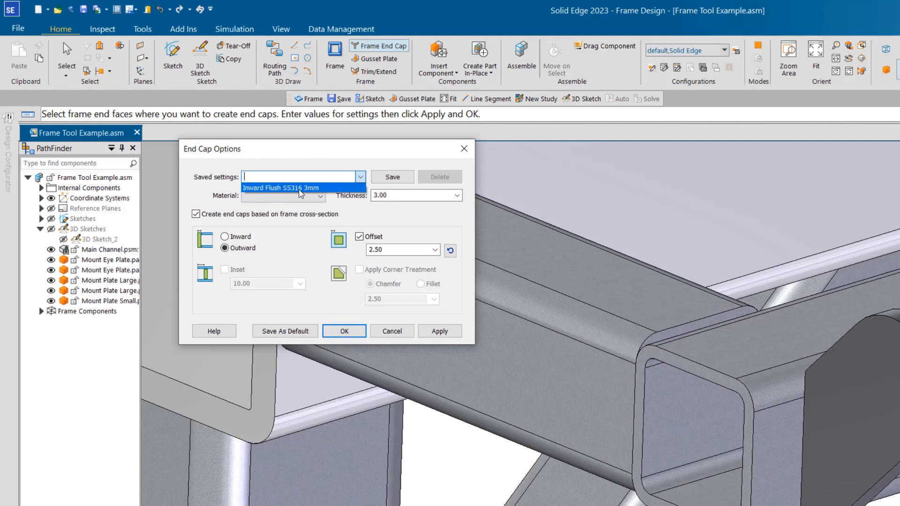
left_click(286, 185)
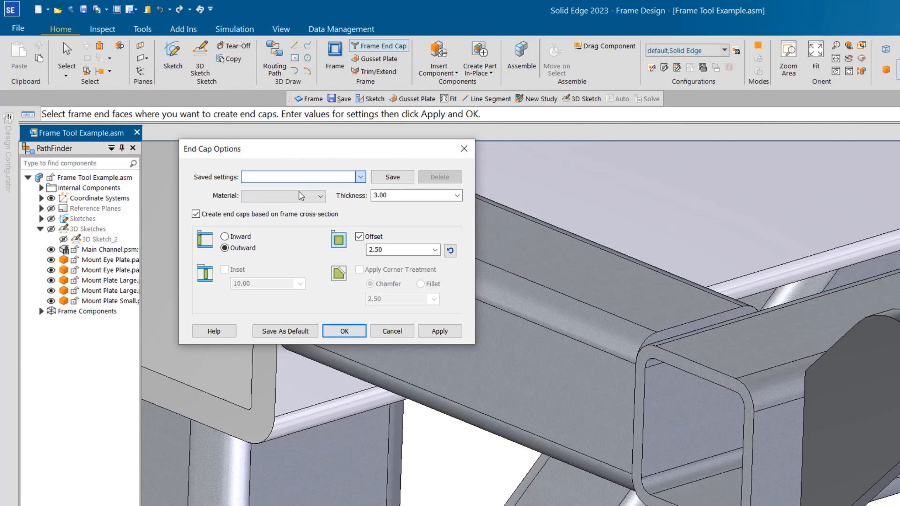
Select the open tube end faces at both ends of the long outer rail and create flush inward end caps there
left_click(674, 396)
scroll(665, 406, "down", 5)
middle_click_drag(666, 406, 618, 353)
scroll(626, 357, "up", 5)
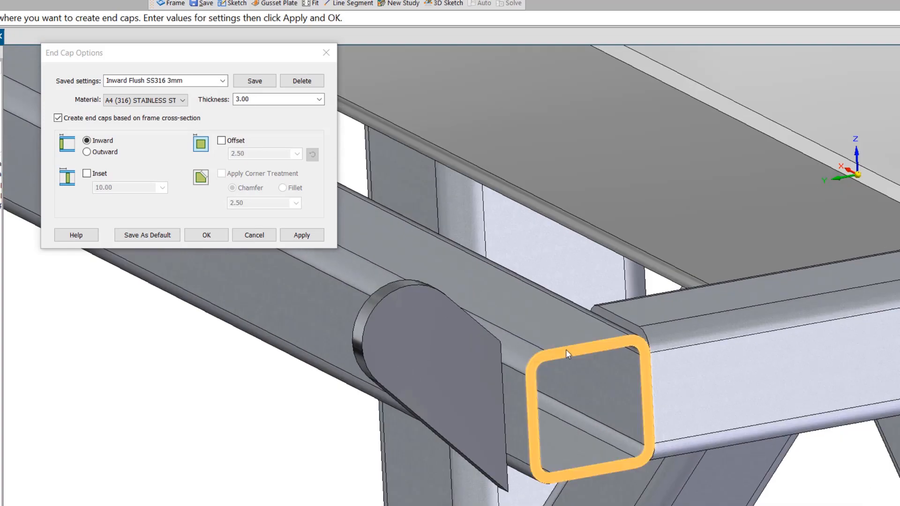
left_click(566, 350)
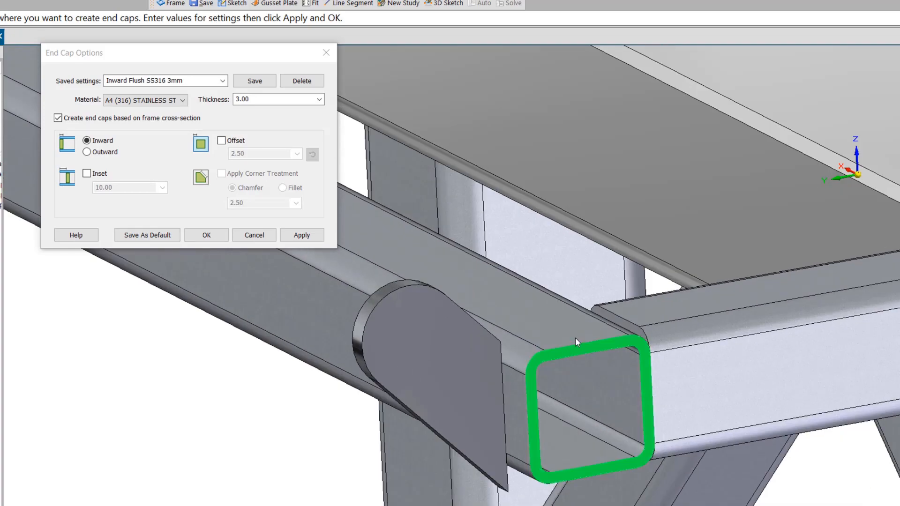
scroll(576, 338, "down", 5)
middle_click_drag(476, 367, 633, 339)
scroll(546, 244, "up", 4)
left_click(207, 236)
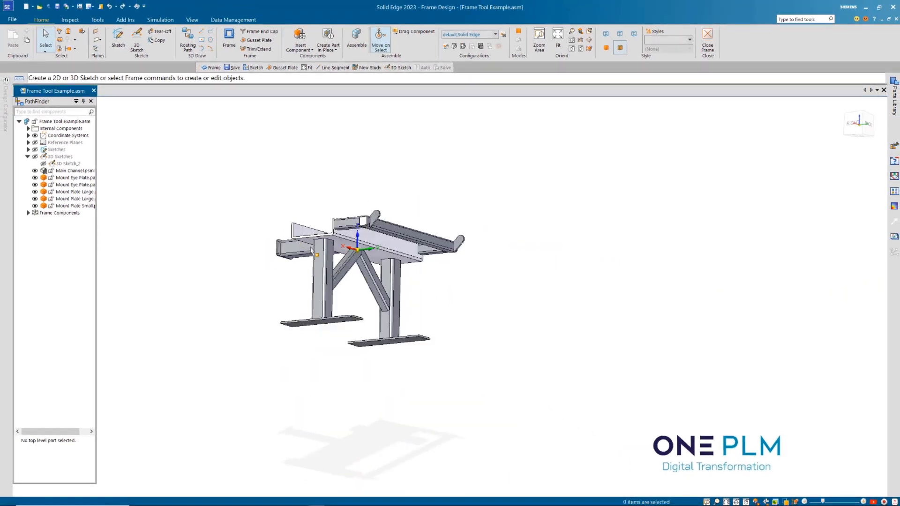
Start a gusset plate and load the saved settings 50x50x8mmTHK
scroll(311, 342, "up", 3)
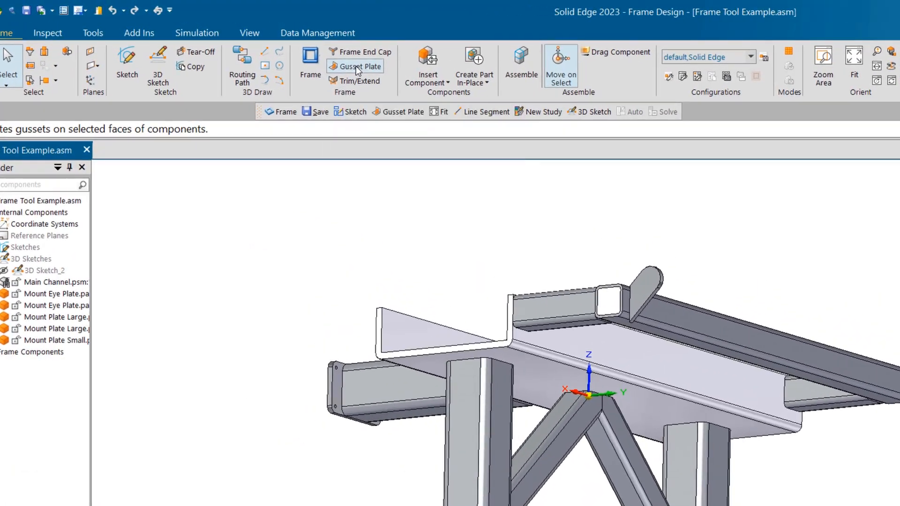
left_click(260, 41)
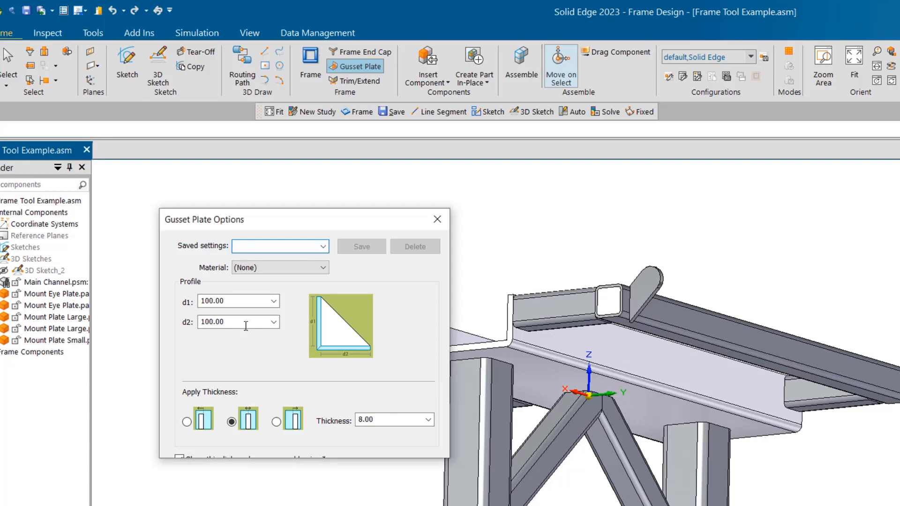
left_click(323, 247)
left_click(280, 260)
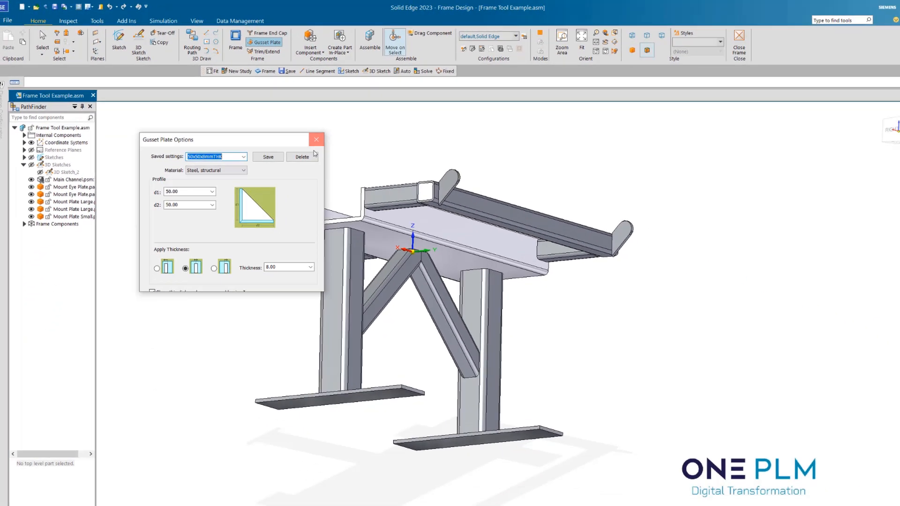
left_click(437, 219)
Select the base plate's upper face and the near leg's front face for the gusset, and set its alignment to Centered
scroll(408, 253, "down", 3)
middle_click_drag(398, 277, 393, 319)
scroll(393, 319, "up", 5)
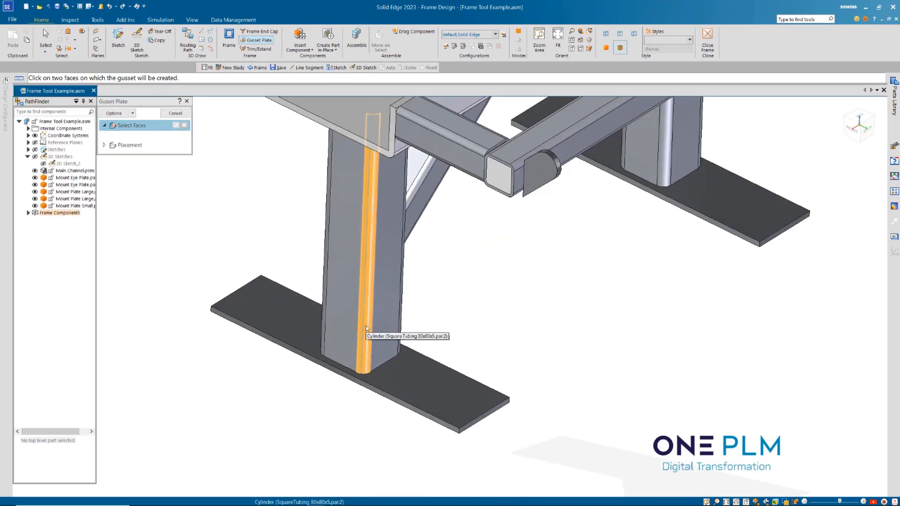
left_click(414, 381)
left_click(388, 342)
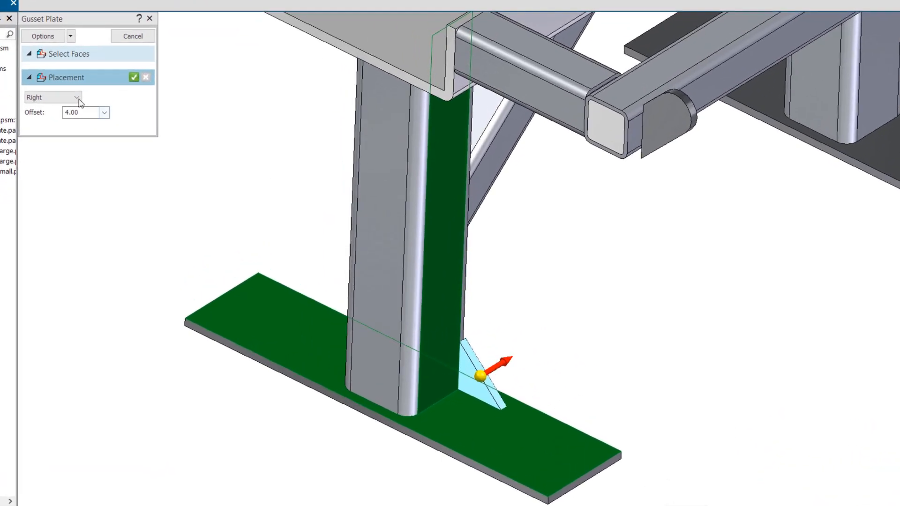
left_click(121, 155)
left_click(39, 108)
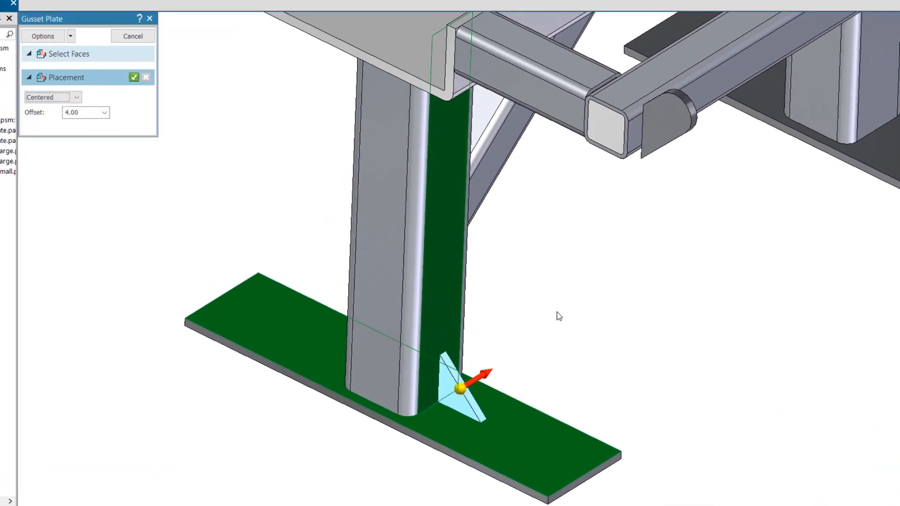
Flip the gusset's offset direction, set its offset to 0 mm and accept the placement
middle_click_drag(557, 316, 412, 363)
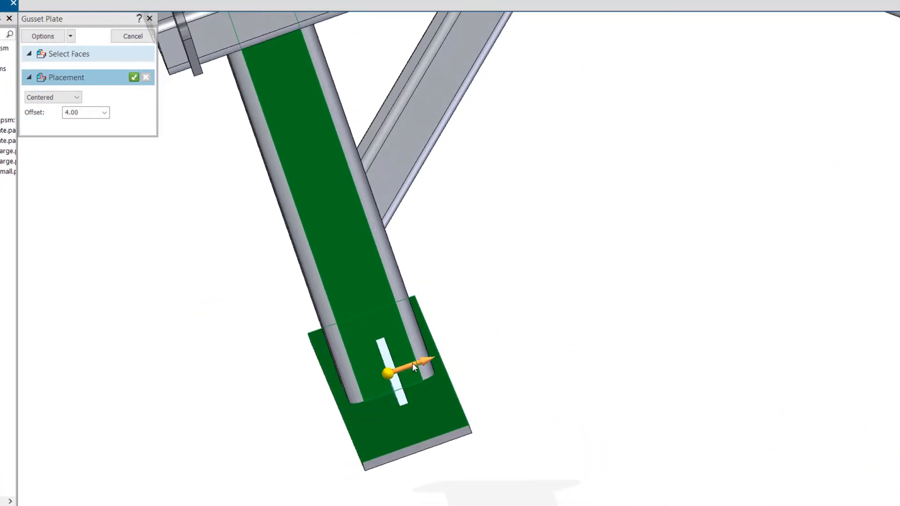
left_click(385, 378)
left_click(104, 113)
type("0")
key("Return")
middle_click_drag(498, 337, 690, 324)
right_click(567, 308)
Add a matching gusset between the same leg's opposite face and its base plate
left_click(680, 380)
left_click(736, 341)
right_click(632, 314)
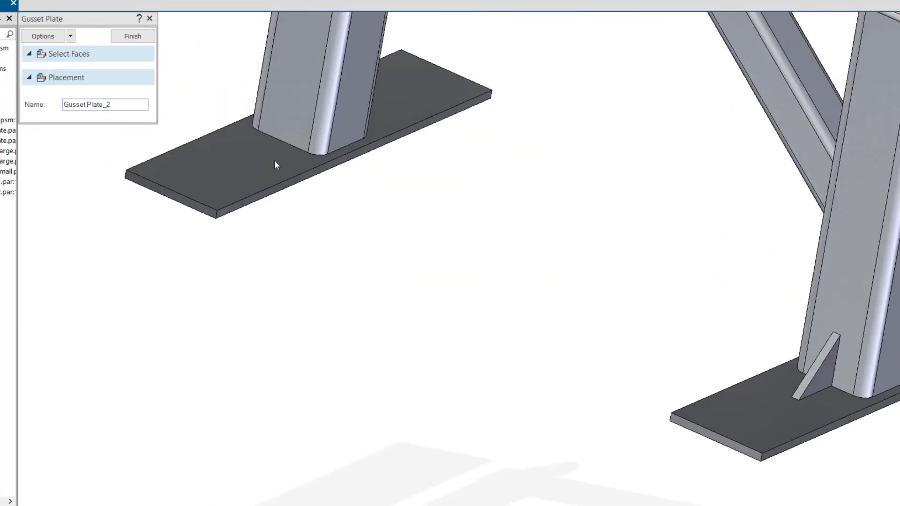
right_click(276, 162)
Add a gusset between the second leg's rear face and its base plate
left_click(275, 162)
left_click(280, 116)
right_click(462, 263)
right_click(462, 263)
Add a gusset between the second leg's remaining outer face and its base plate, opposite the previous gusset
middle_click_drag(462, 263, 366, 267)
left_click(519, 206)
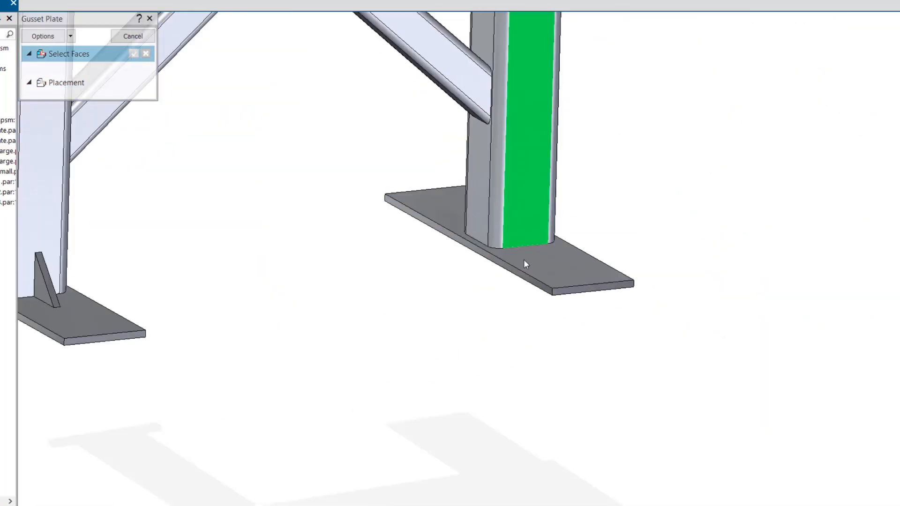
left_click(526, 261)
right_click(558, 330)
right_click(558, 333)
Select the channel's inner side wall and floor faces for a gusset, and set its alignment to Right
scroll(558, 333, "down", 5)
middle_click_drag(559, 333, 600, 347)
scroll(375, 216, "up", 6)
left_click(488, 275)
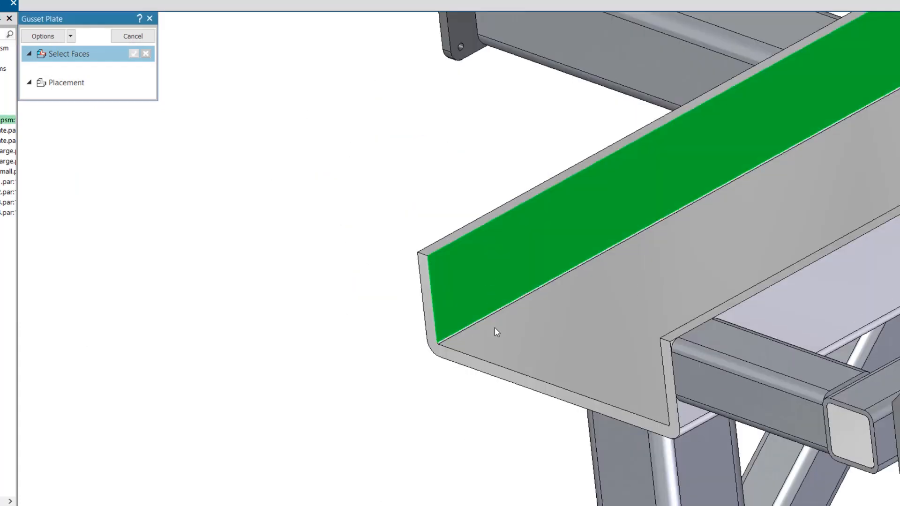
left_click(496, 331)
right_click(442, 199)
scroll(442, 199, "down", 3)
left_click(53, 97)
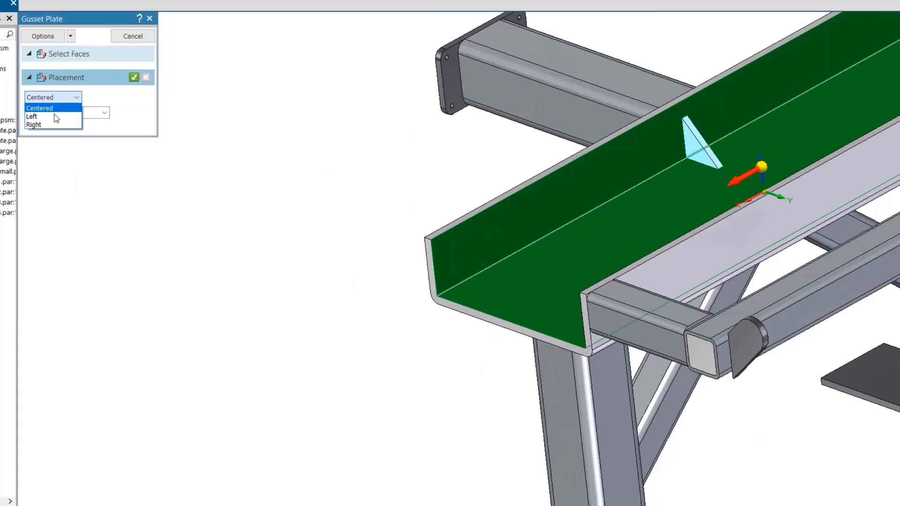
left_click(42, 124)
Offset the channel gusset 4 mm from the channel's end and accept it
scroll(352, 206, "up", 3)
left_click_drag(79, 113, 64, 115)
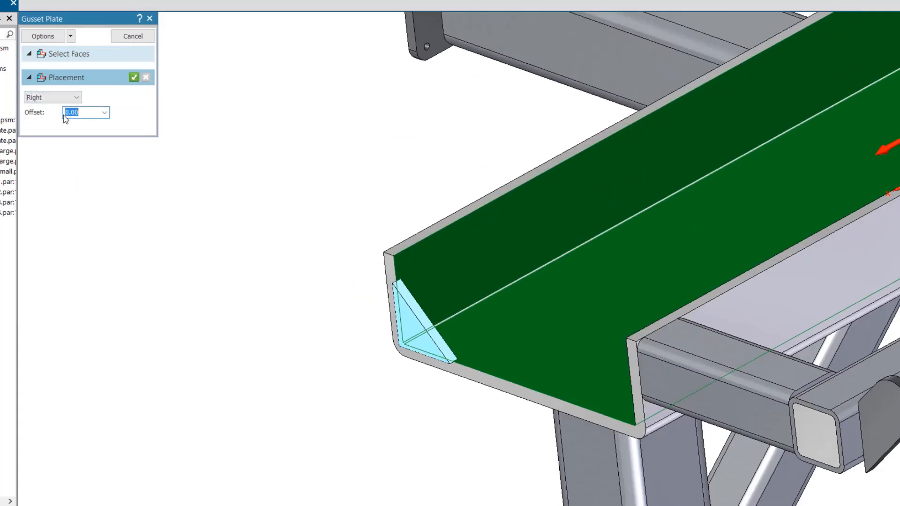
type("4")
key("Return")
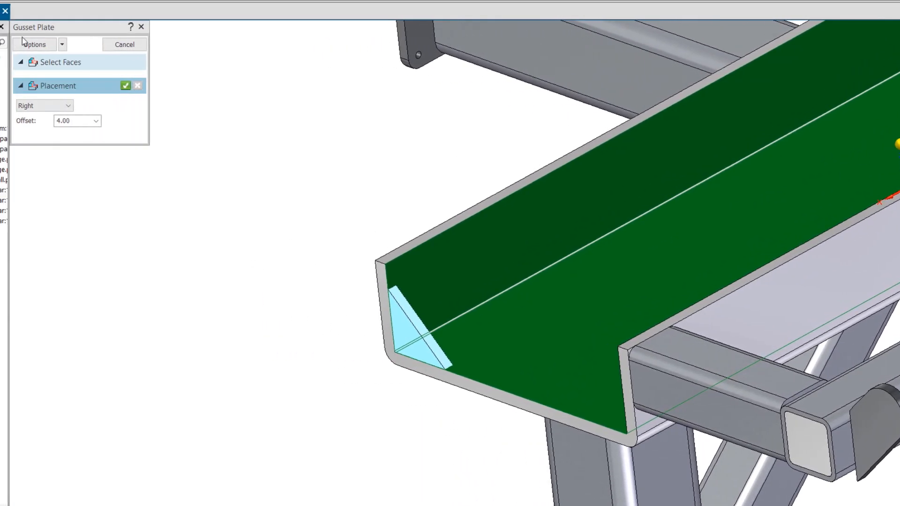
left_click(124, 87)
left_click(126, 44)
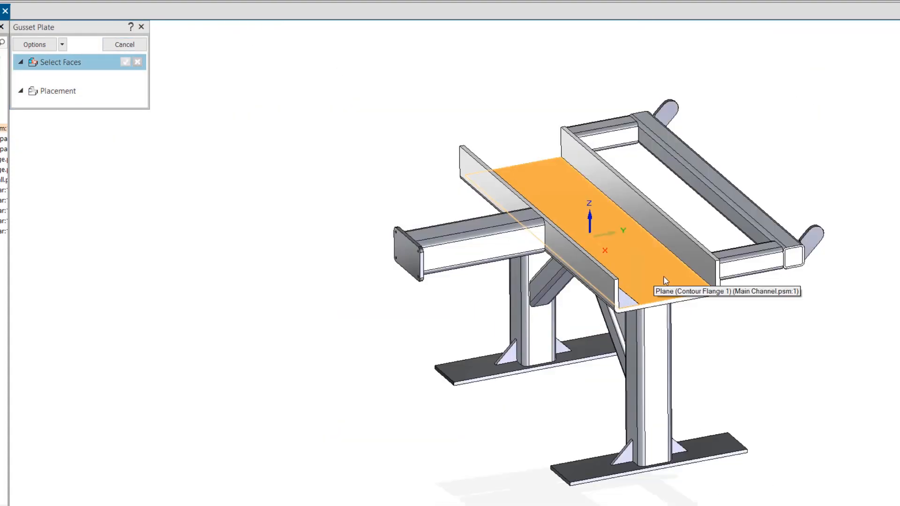
Add a gusset with Right alignment and 4 mm offset between the channel's opposite side wall and floor, at the same end
left_click(657, 283)
scroll(739, 264, "up", 5)
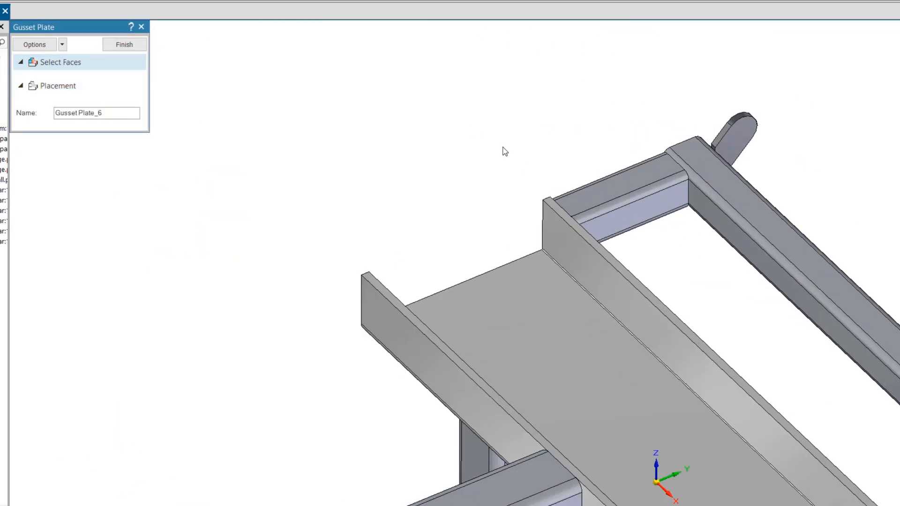
left_click(508, 216)
scroll(510, 232, "down", 3)
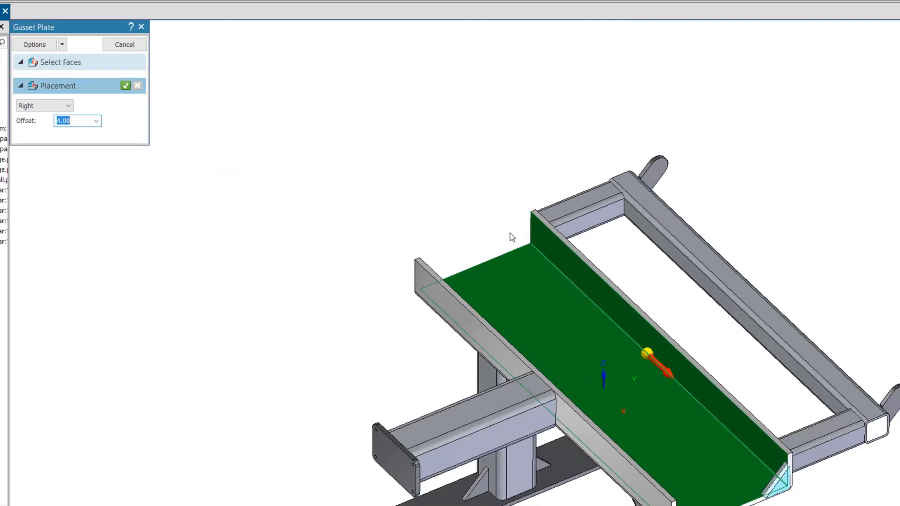
Add gussets between the side walls and floor at the other end of the channel to finish all four corners
left_click(45, 106)
left_click(29, 124)
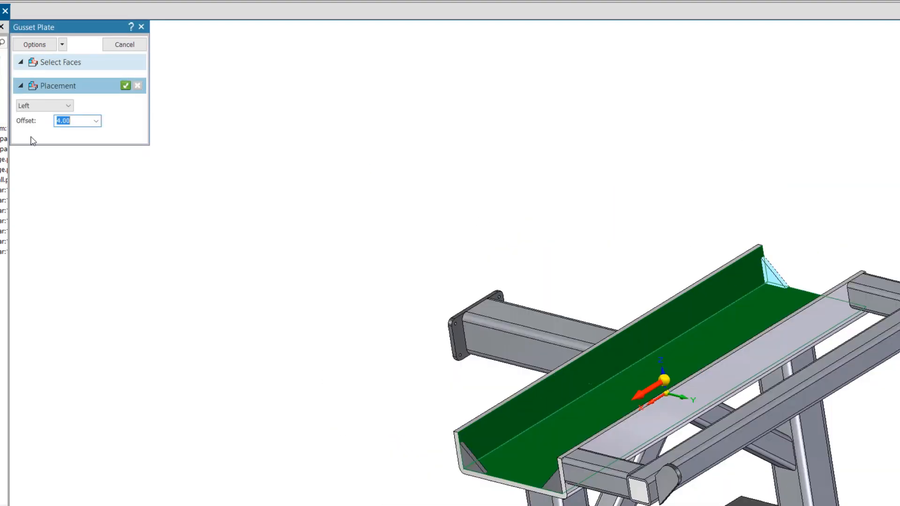
left_click(45, 106)
left_click(36, 140)
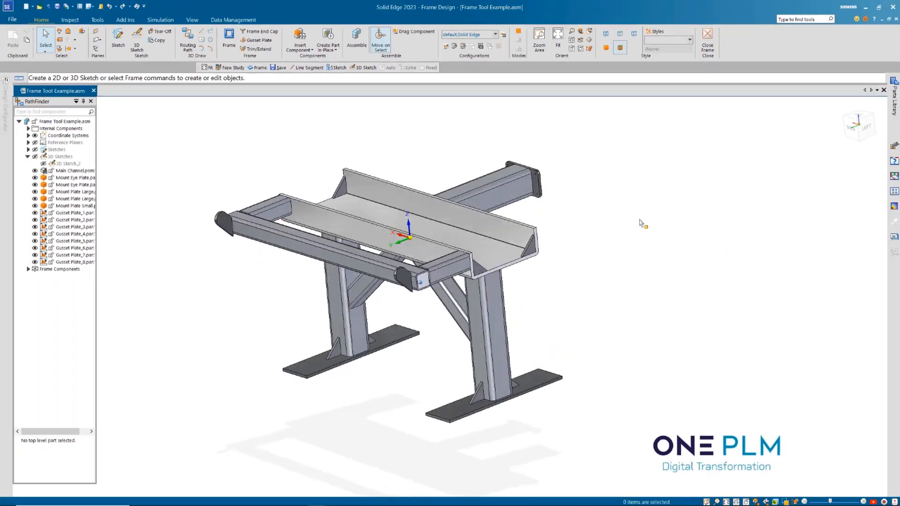
middle_click_drag(641, 223, 658, 243)
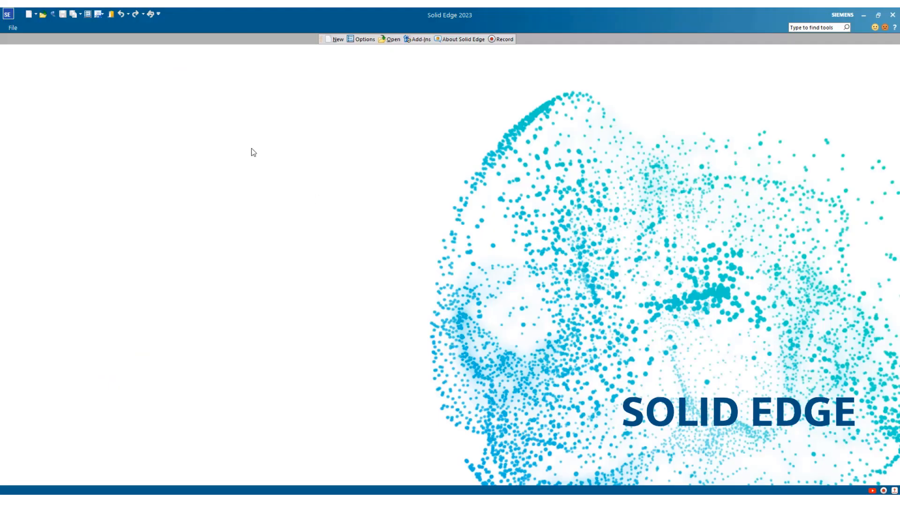
Open the Compare Models tool
left_click(15, 29)
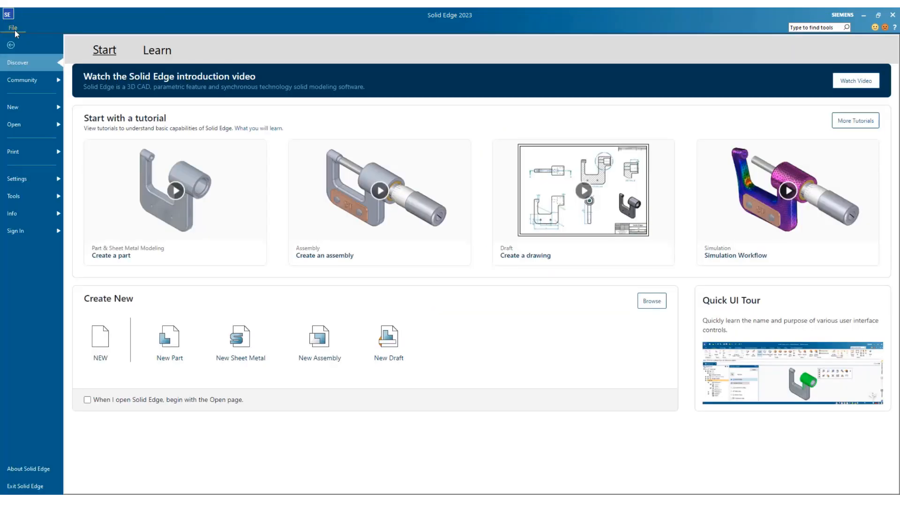
left_click(19, 196)
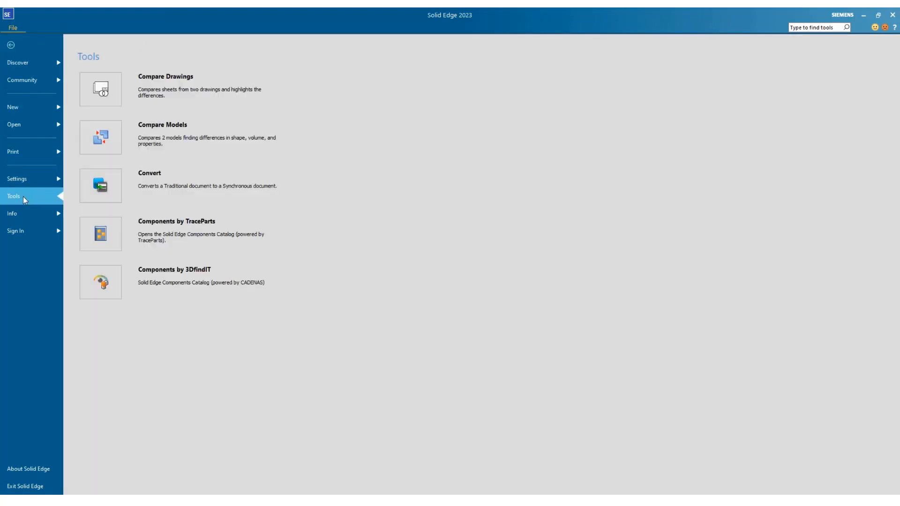
left_click(97, 143)
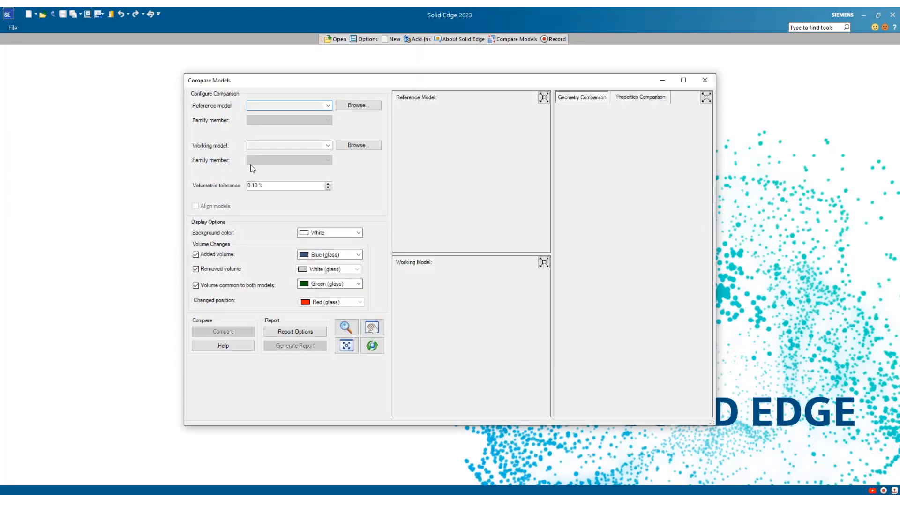
Load Bracket_Mount.par as the reference model and Bracket_Mount_Rev2.par as the working model
left_click(359, 106)
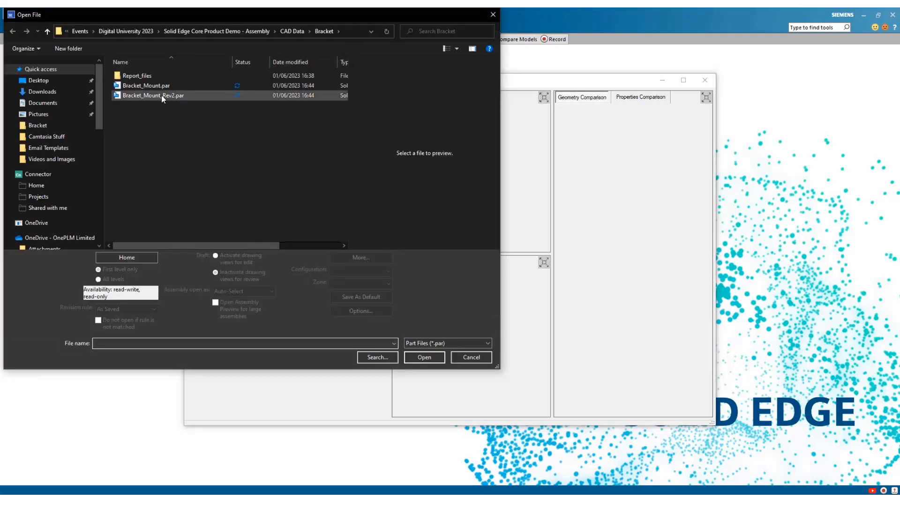
left_click(150, 86)
left_click(424, 358)
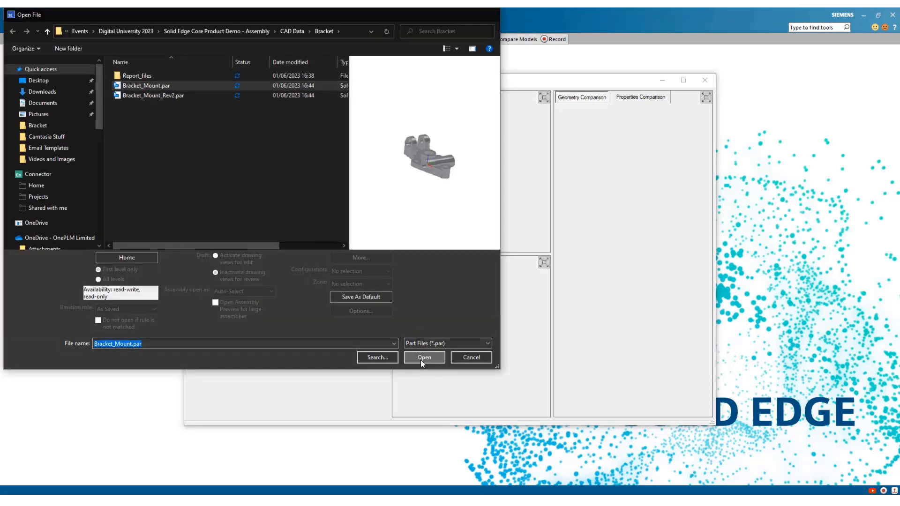
left_click(340, 145)
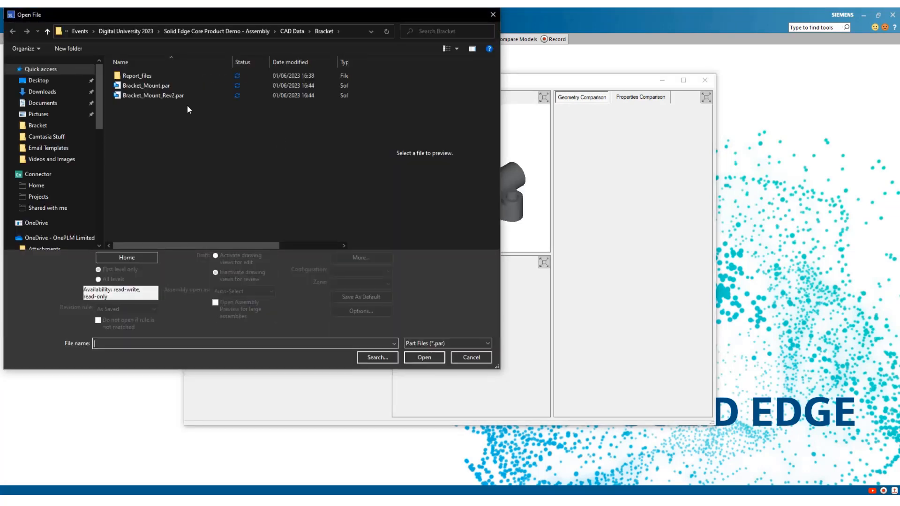
left_click(169, 95)
left_click(419, 358)
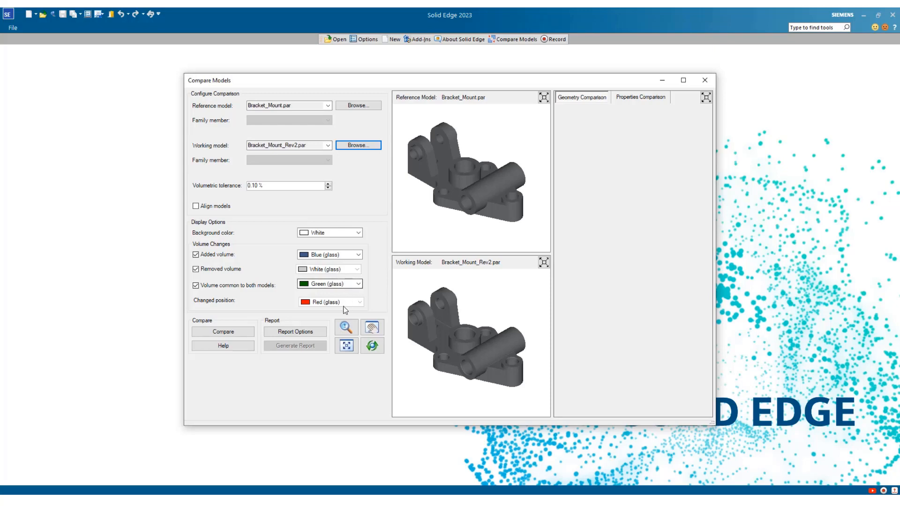
Run the model comparison and examine the geometry differences around the bracket's circular boss
left_click(242, 334)
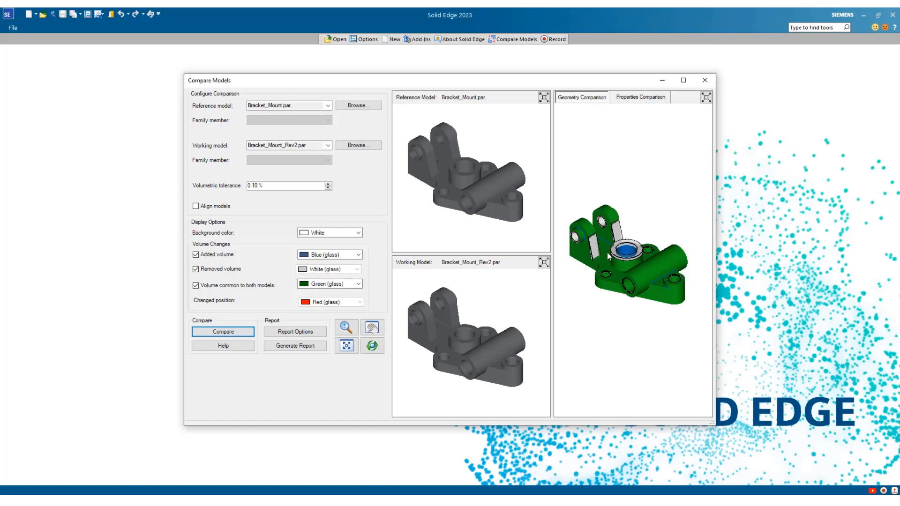
scroll(628, 255, "down", 2)
scroll(625, 255, "up", 5)
scroll(626, 251, "up", 3)
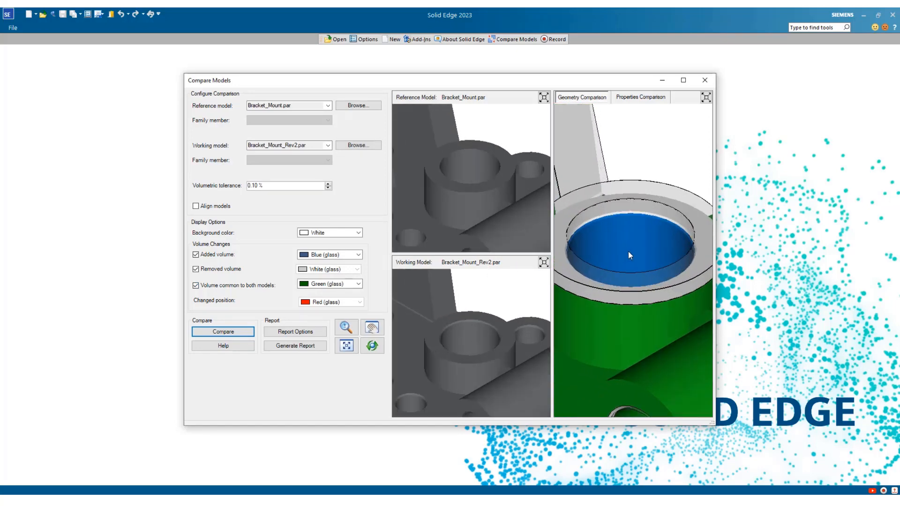
Examine the geometry comparison around the bracket's upright lugs, circular boss and cross tube from different distances and angles
scroll(618, 249, "down", 2)
scroll(632, 251, "up", 3)
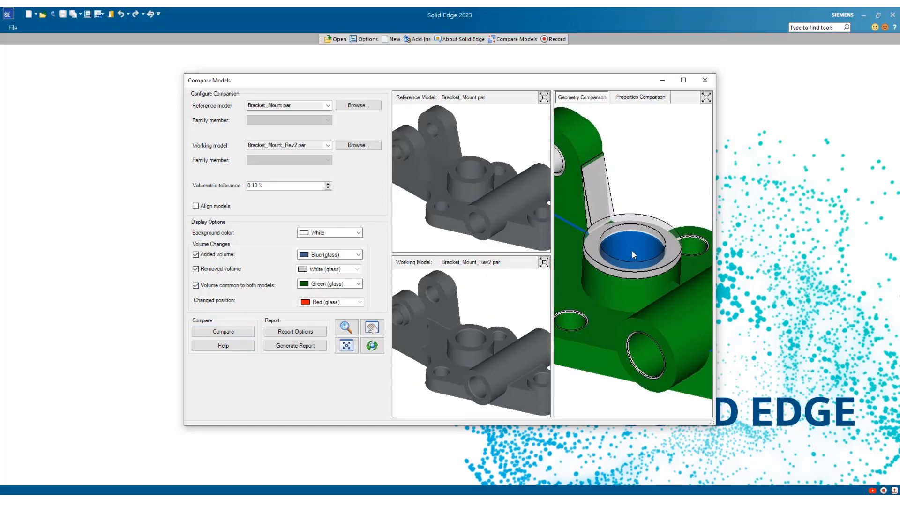
scroll(628, 247, "down", 3)
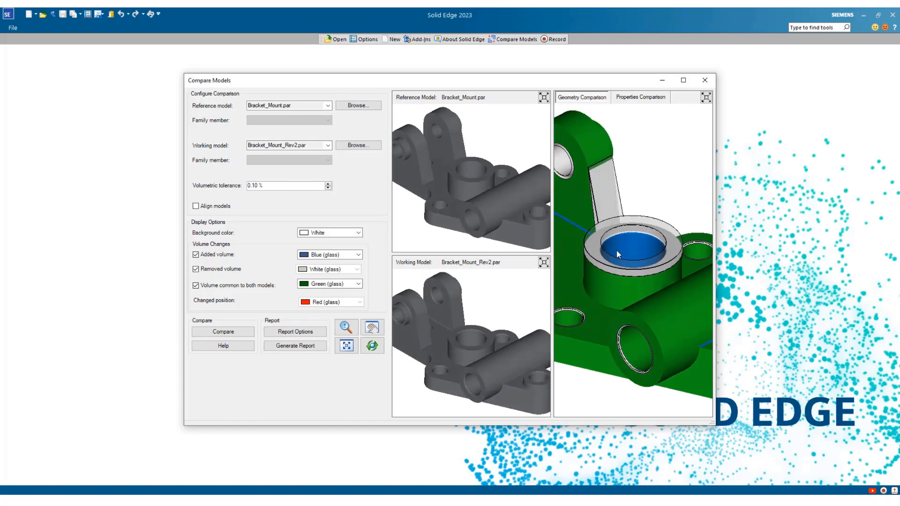
scroll(604, 256, "down", 4)
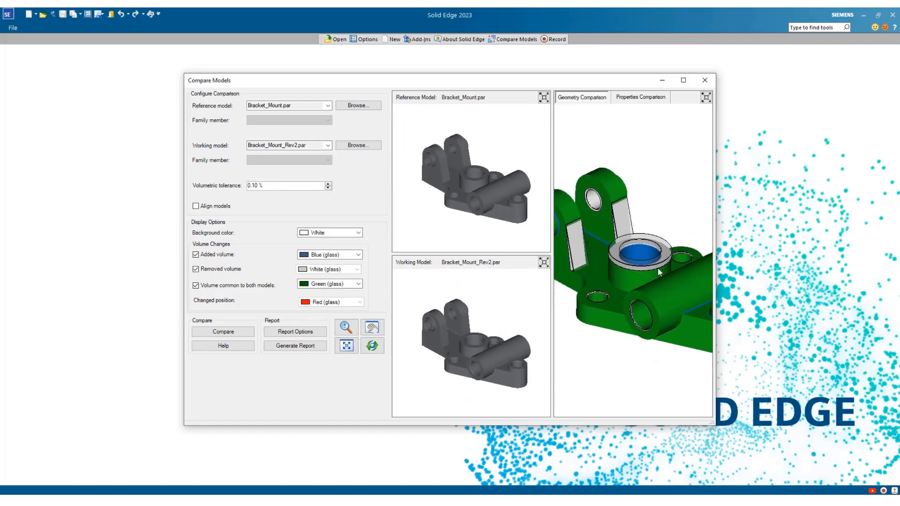
scroll(579, 240, "up", 4)
middle_click_drag(643, 269, 580, 295)
scroll(584, 242, "down", 4)
scroll(581, 295, "up", 5)
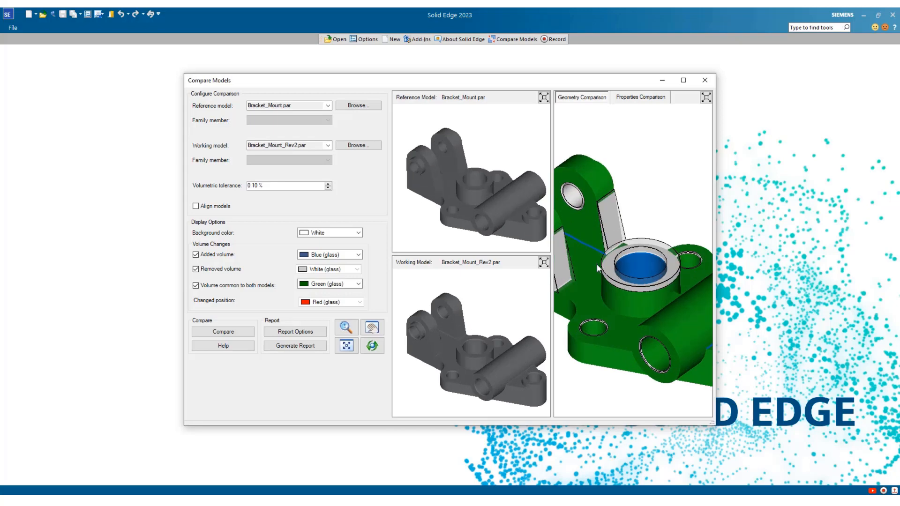
Hide the added volume in the geometry comparison and inspect the removed volume on the lugs and circular boss
left_click(196, 254)
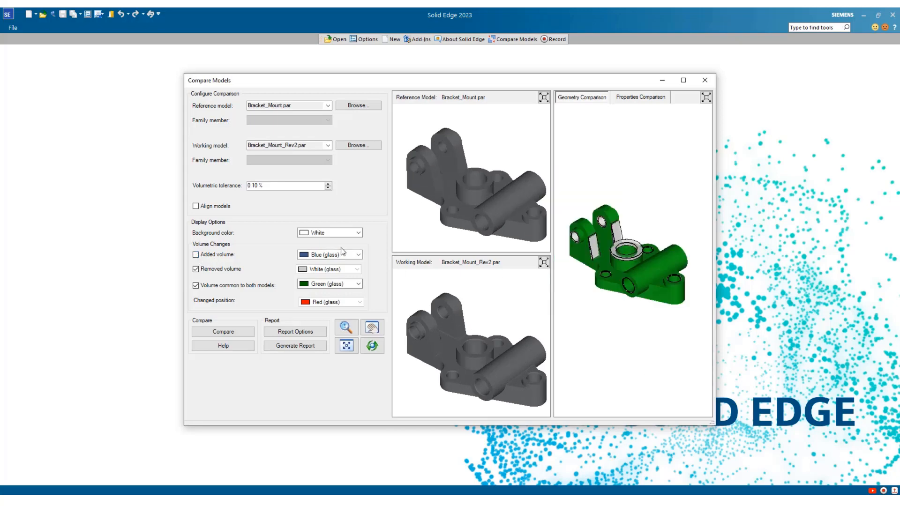
scroll(595, 243, "down", 2)
scroll(594, 241, "up", 5)
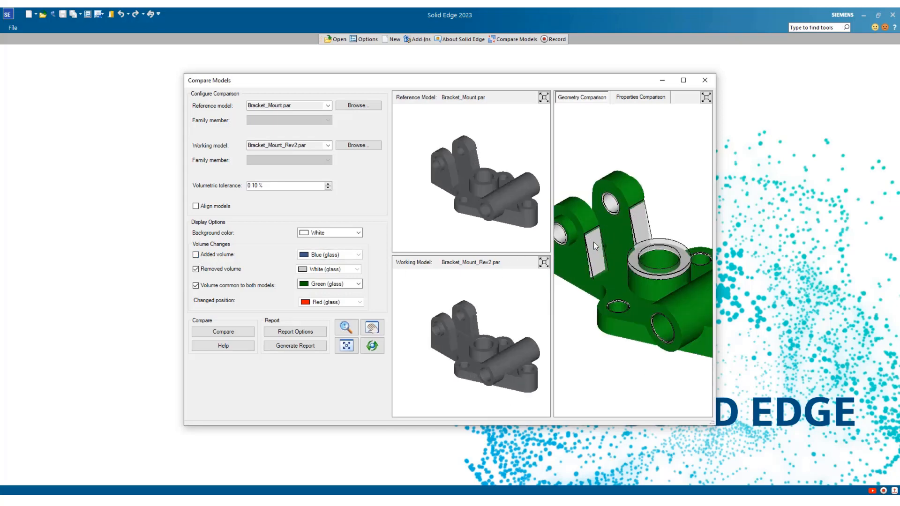
scroll(594, 246, "up", 3)
mouse_move(656, 266)
middle_mouse_down()
mouse_move(675, 242)
mouse_move(668, 266)
middle_mouse_up()
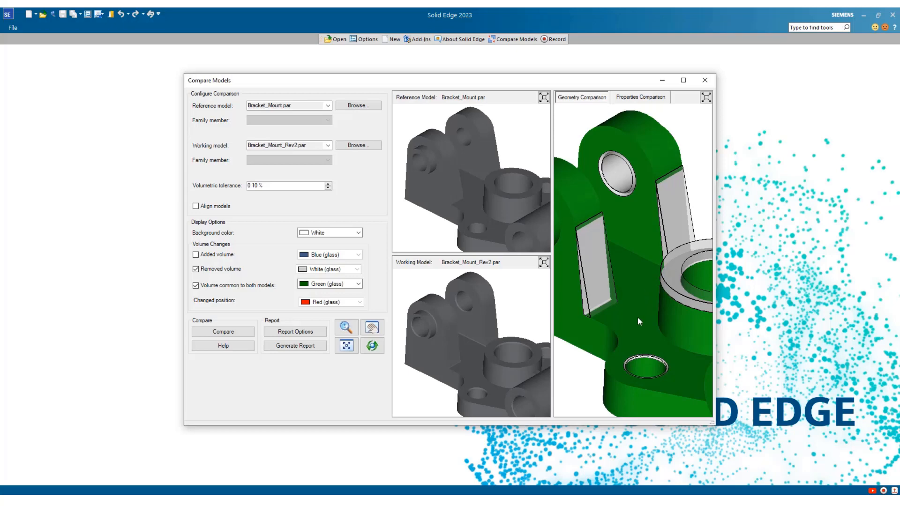
Show the added volume again and inspect it at the base of the cross tube and the small hole boss
left_click(196, 255)
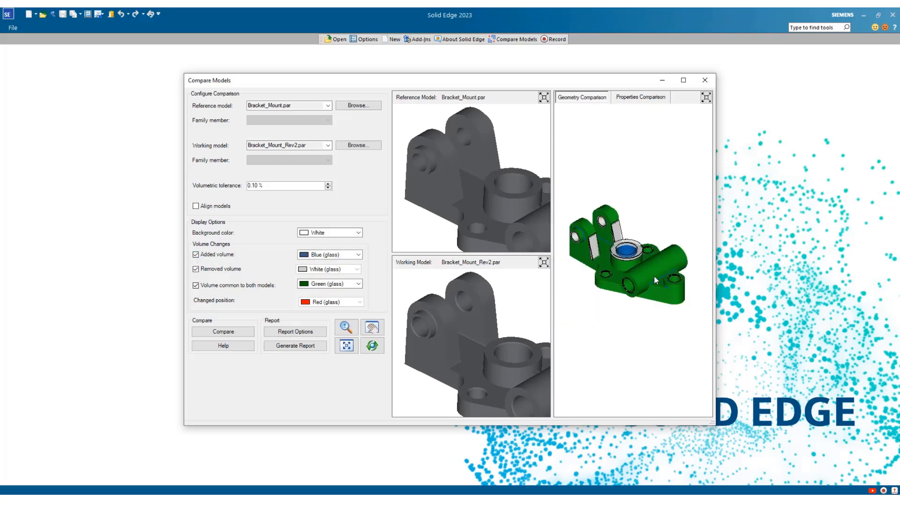
scroll(682, 293, "up", 3)
scroll(682, 294, "up", 5)
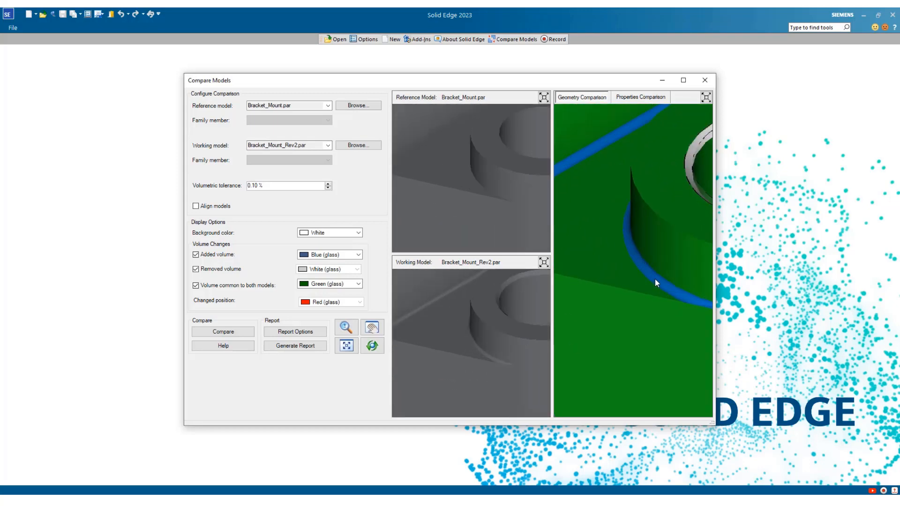
scroll(673, 316, "down", 1)
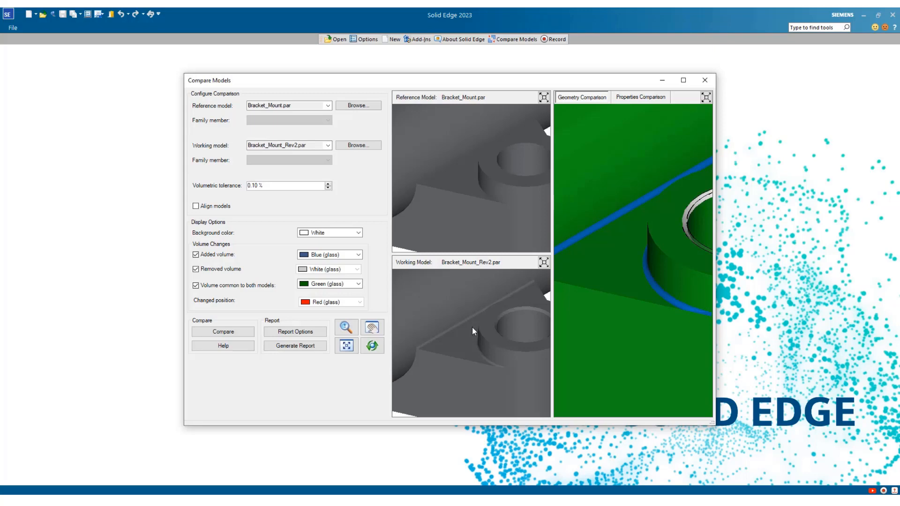
Start generating a comparison report and set its output file to Compare Models Report in the Bracket folder
left_click(289, 349)
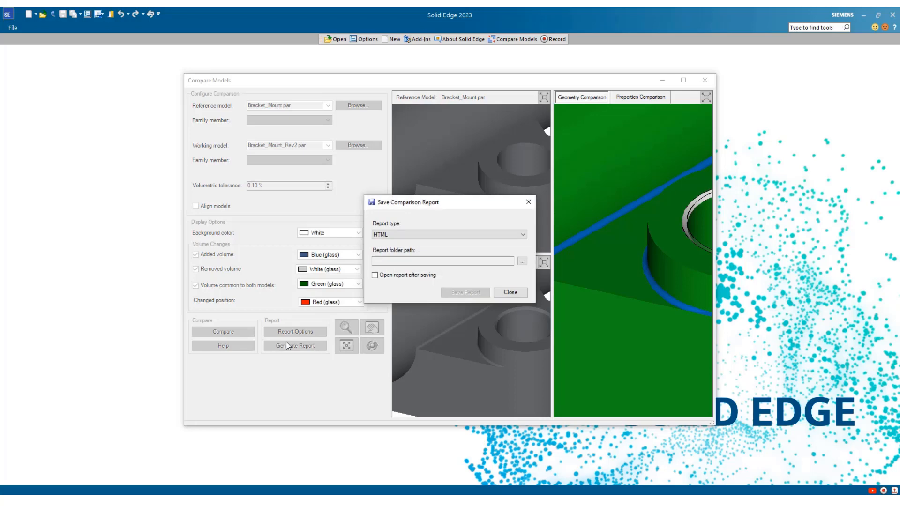
left_click(522, 262)
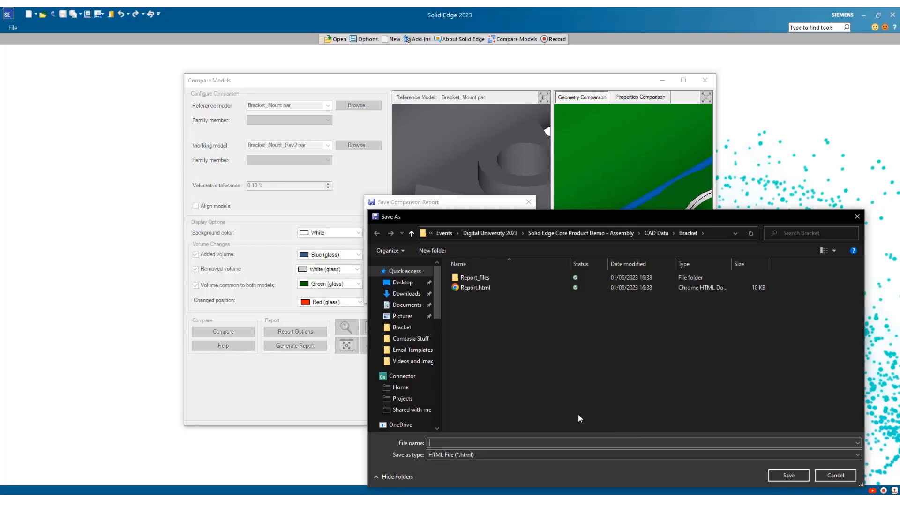
type("Compare Models Report")
left_click(785, 478)
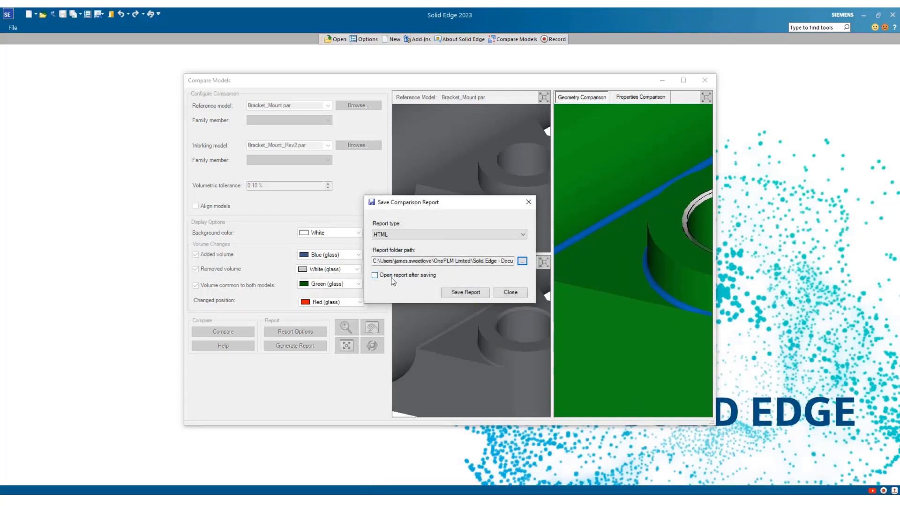
Set the report to open after saving, keep HTML as the report type, and save it
left_click(391, 277)
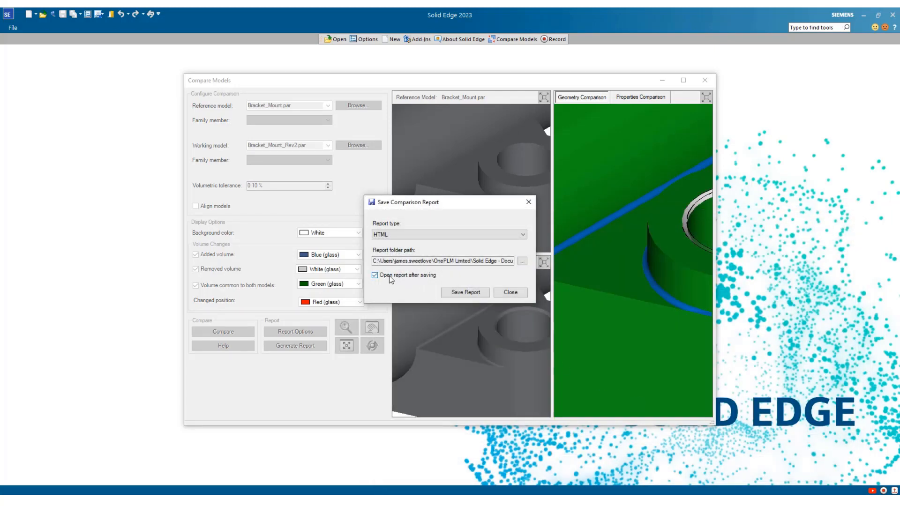
left_click(438, 235)
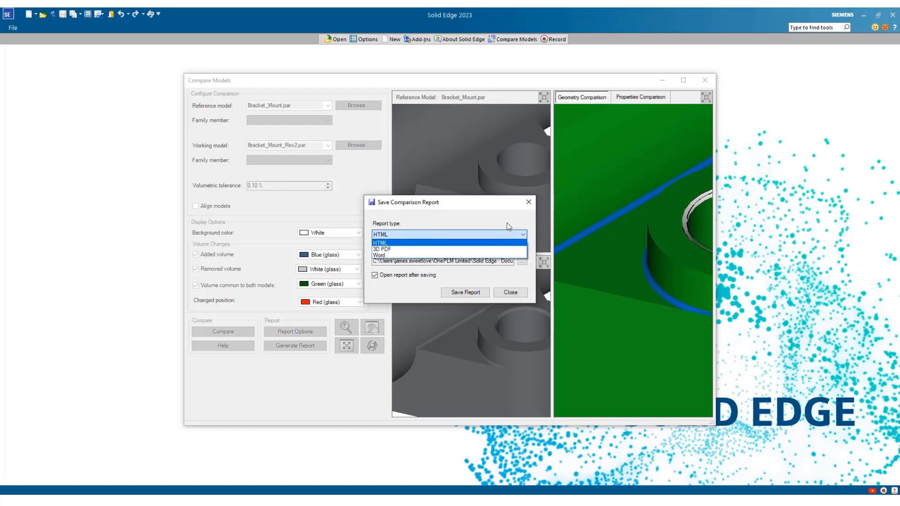
left_click(462, 234)
left_click(465, 292)
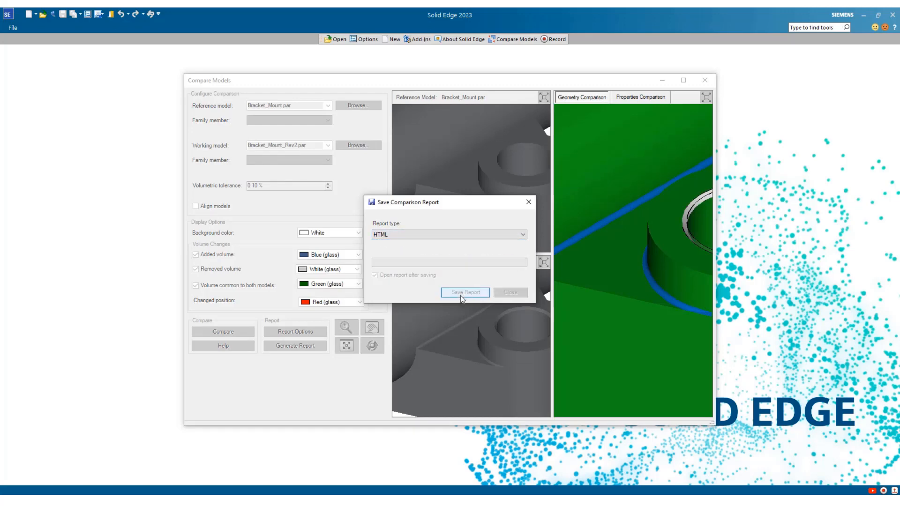
left_click(495, 275)
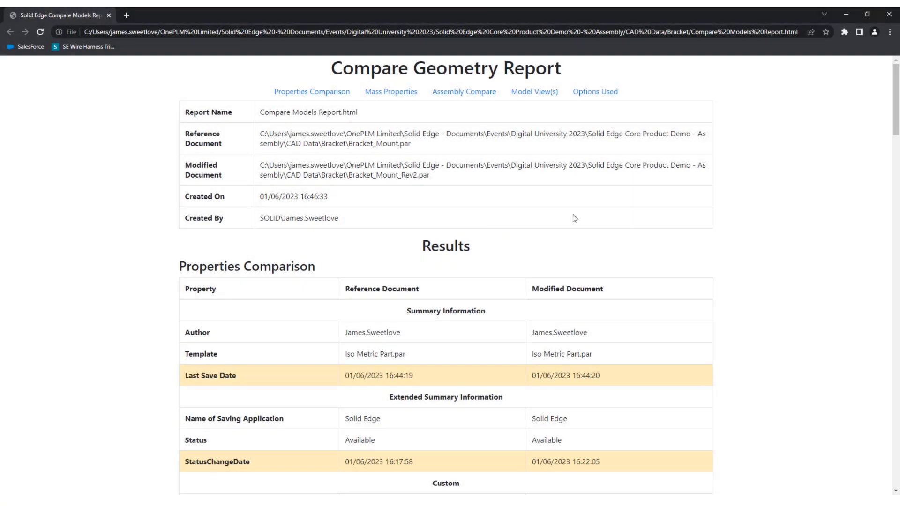
Review the report's properties comparison, mass properties, and the ISO, front, top and left side model views of both bracket revisions
scroll(600, 208, "down", 4)
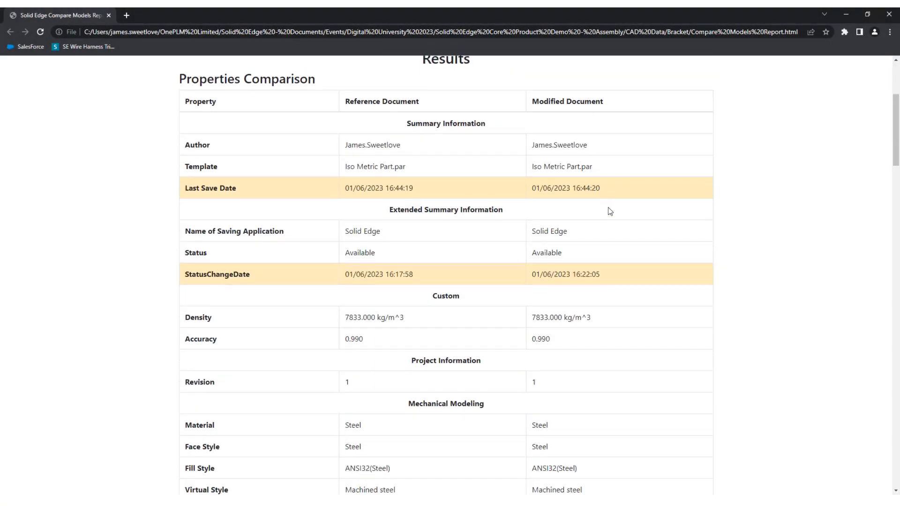
scroll(610, 211, "down", 2)
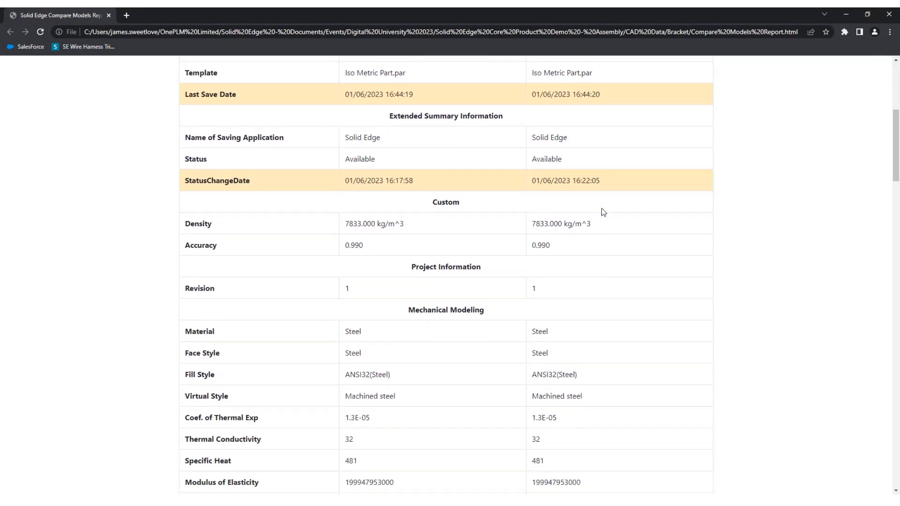
scroll(581, 211, "down", 2)
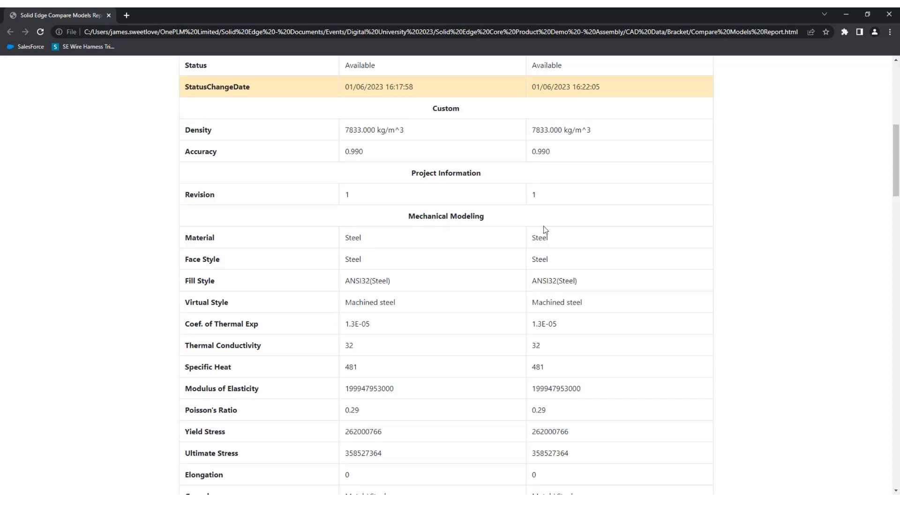
scroll(545, 239, "down", 2)
scroll(543, 239, "down", 5)
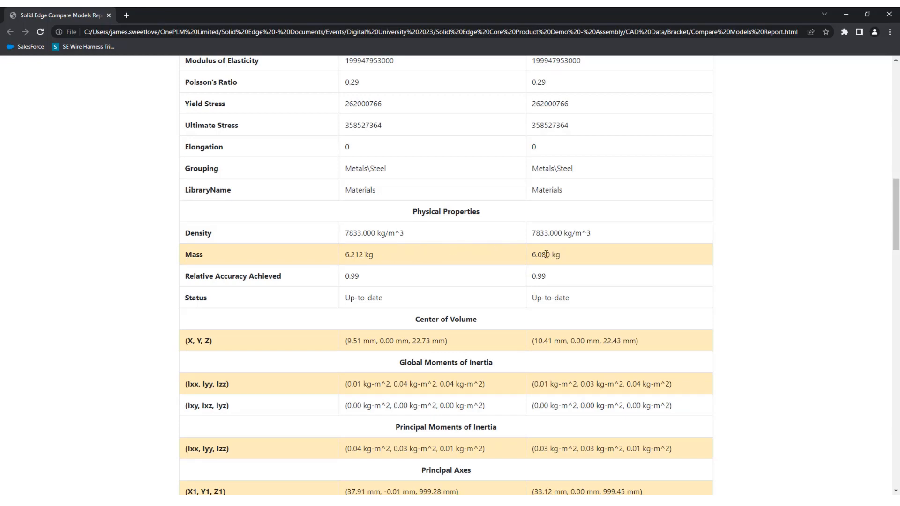
scroll(545, 253, "down", 2)
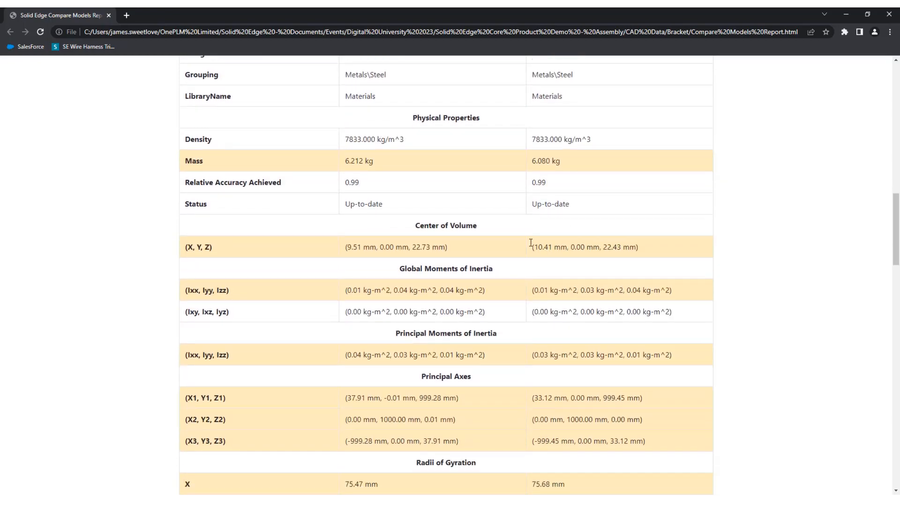
scroll(532, 263, "down", 4)
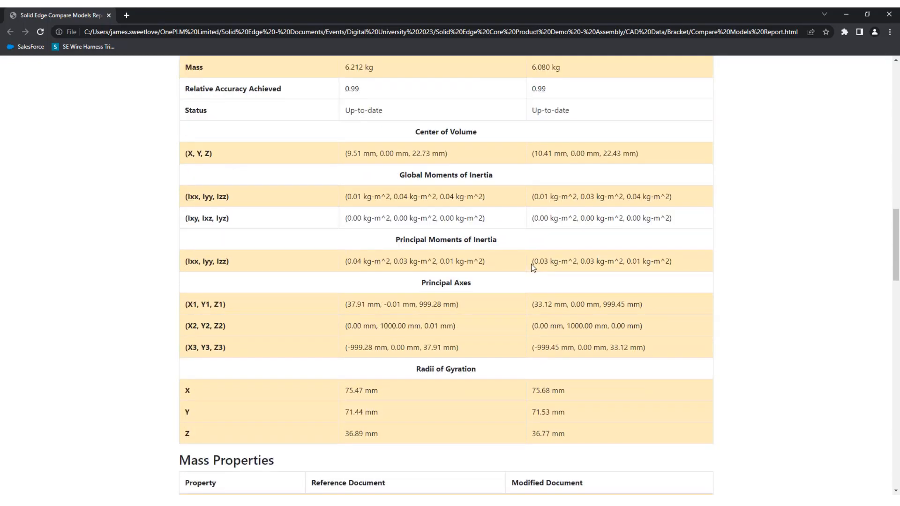
scroll(529, 255, "down", 3)
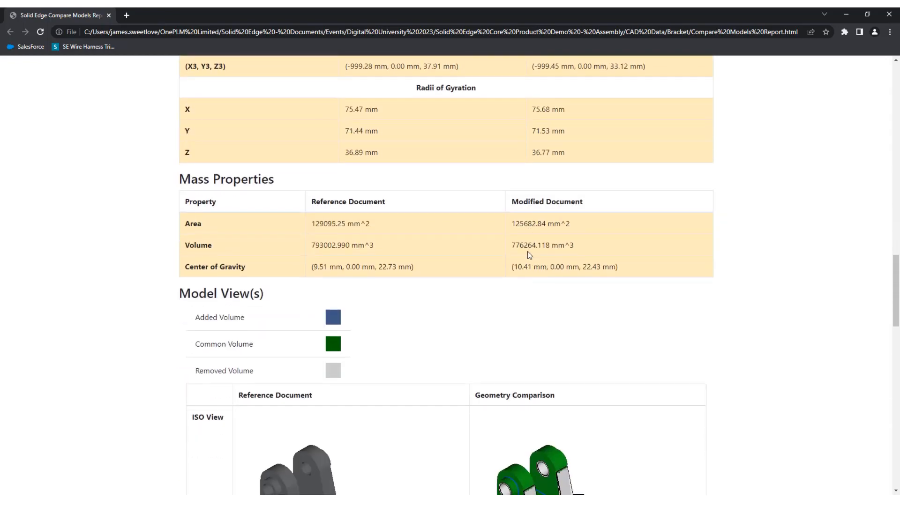
scroll(529, 255, "down", 3)
scroll(525, 255, "down", 5)
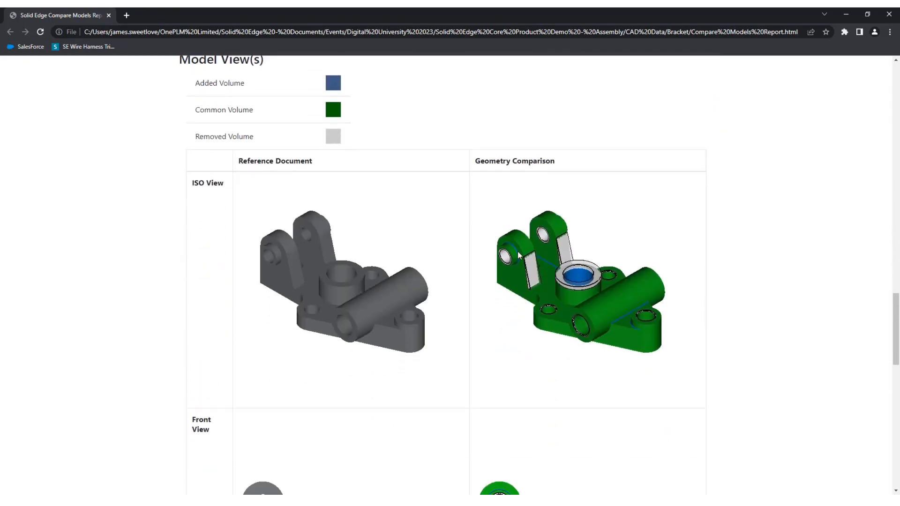
scroll(519, 256, "down", 6)
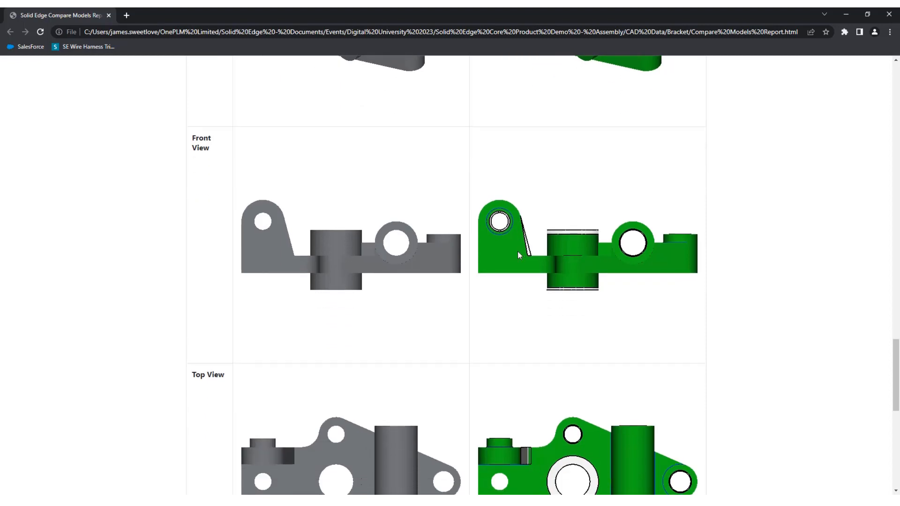
scroll(519, 256, "down", 6)
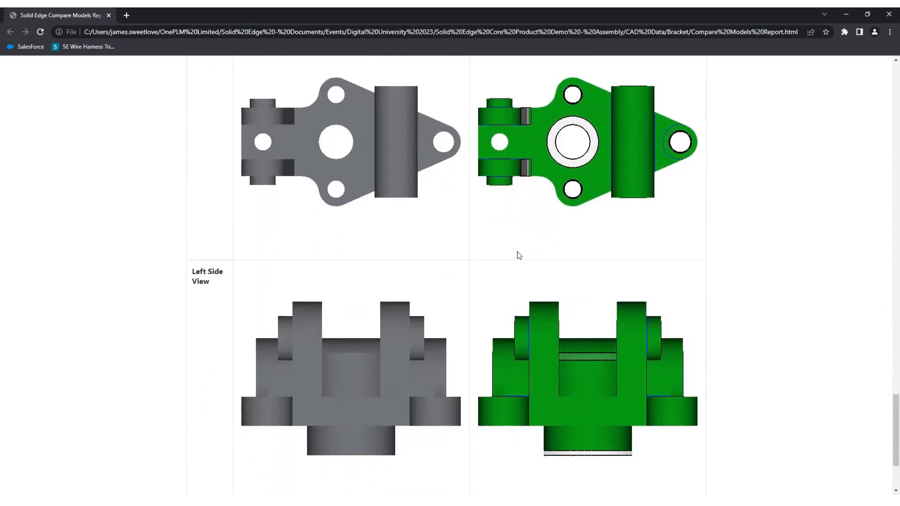
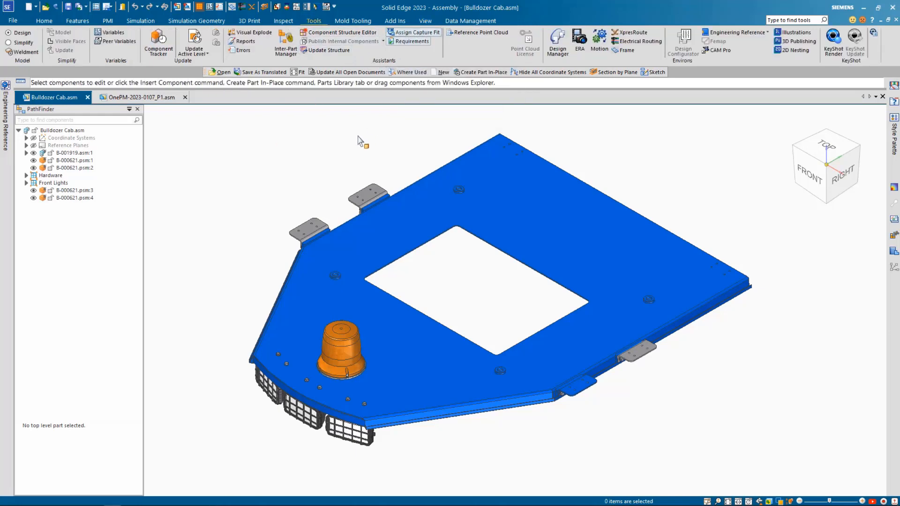
Add a capture fit relation group named SpotLight to the OnePM-2023-0107_P1 assembly and delete Relation Group1
left_click(156, 100)
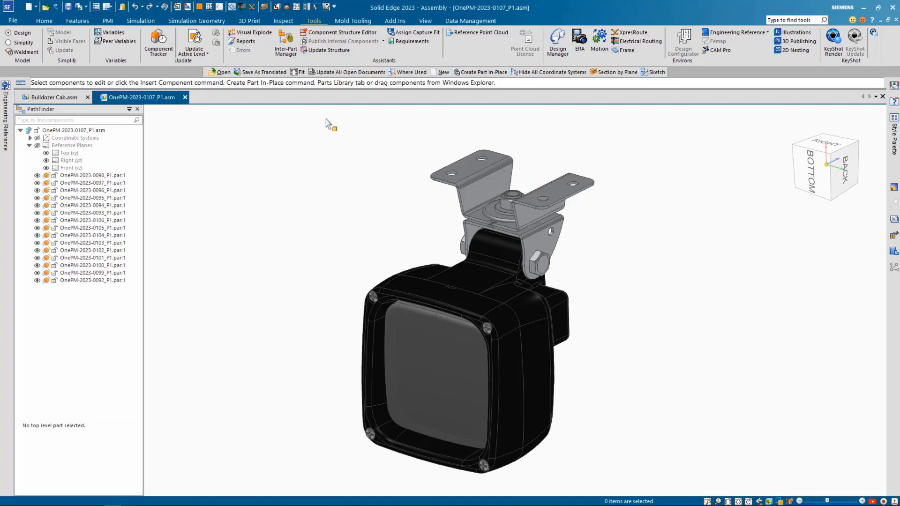
left_click(409, 32)
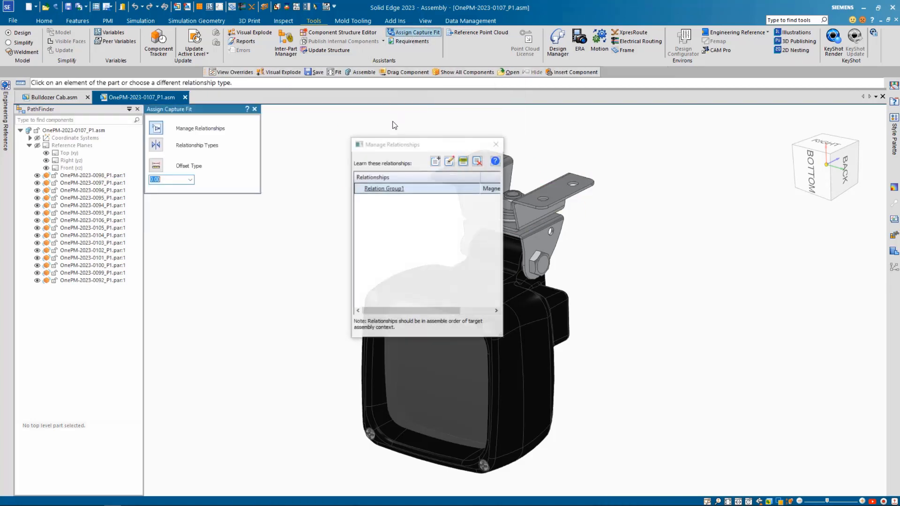
left_click(435, 162)
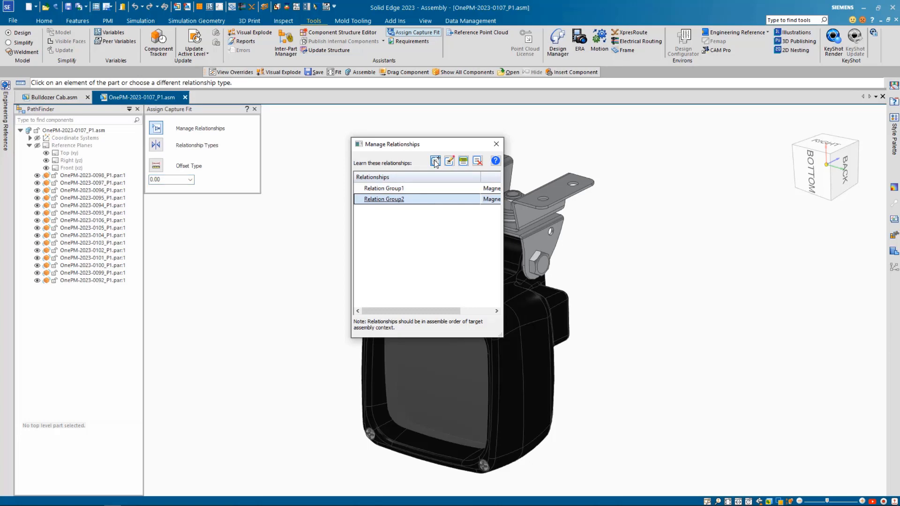
left_click(406, 201)
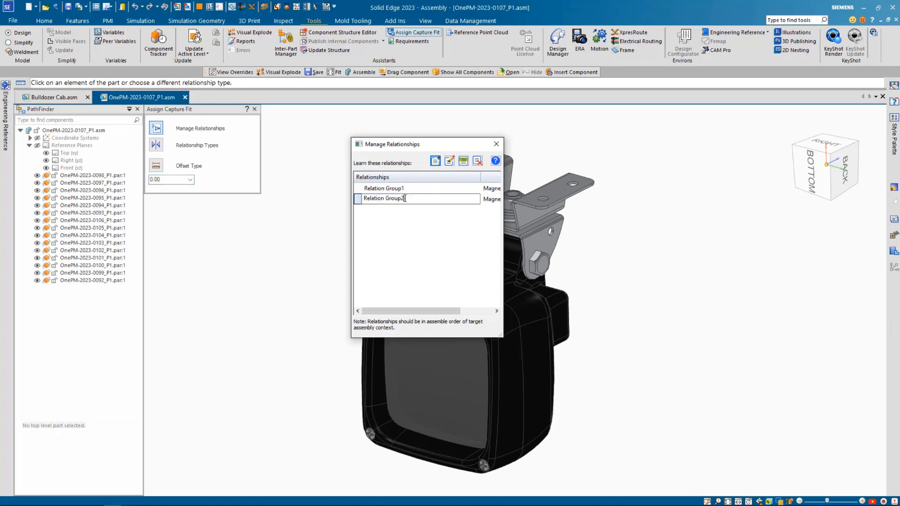
left_click_drag(387, 199, 332, 196)
type("SpotLight")
left_click(399, 188)
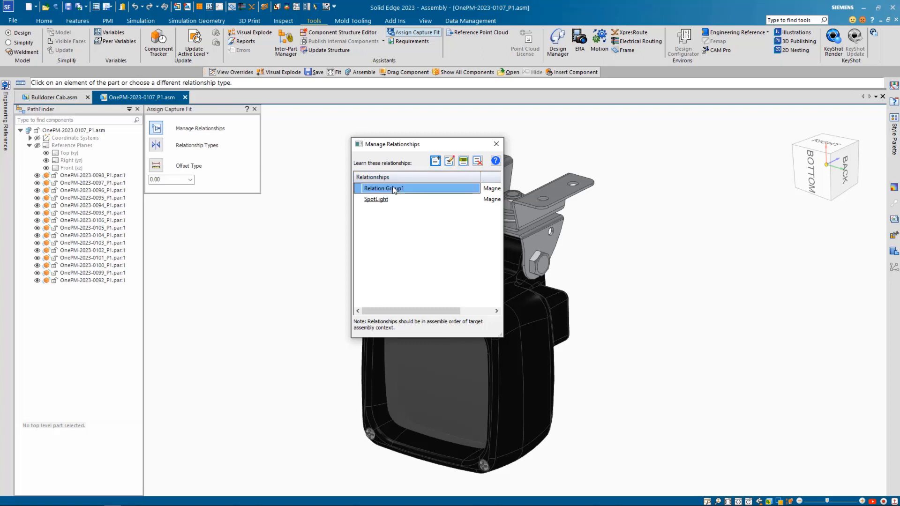
left_click(478, 160)
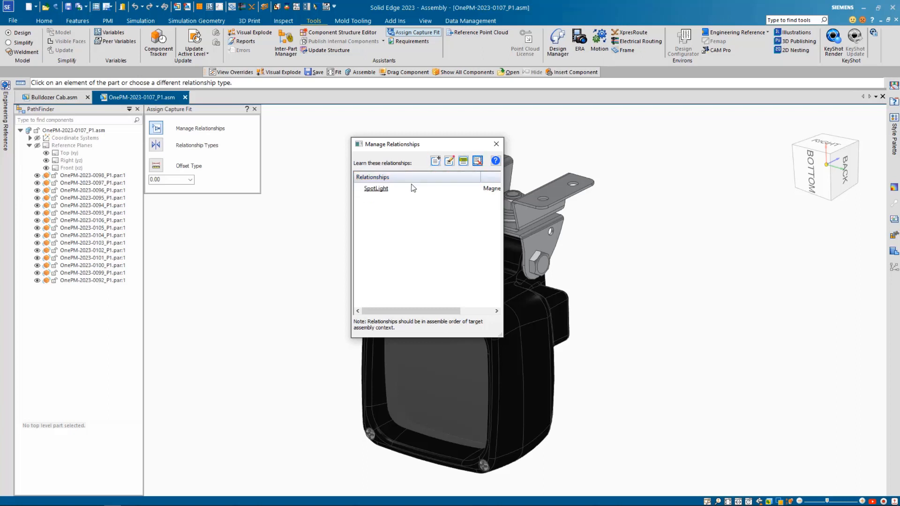
Capture a Mate relationship in the SpotLight group on the upper face of the spotlight's mounting bracket
left_click(377, 188)
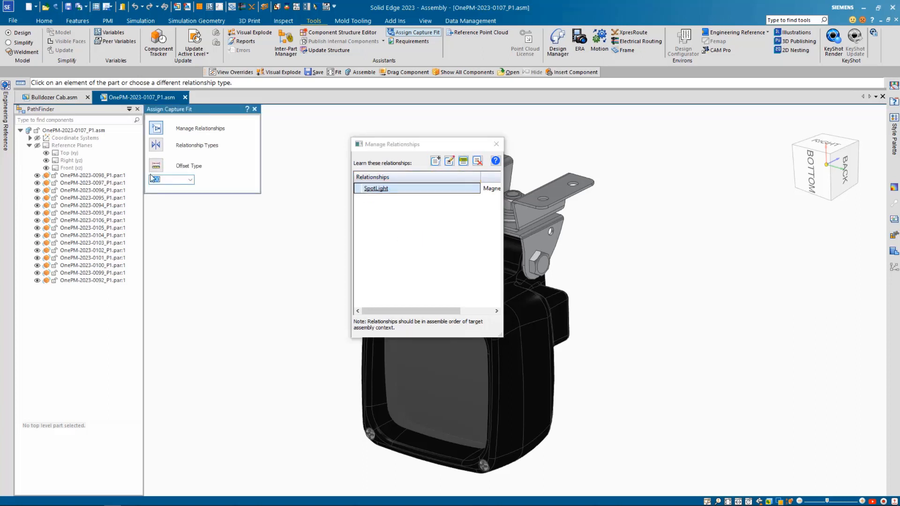
left_click_drag(434, 148, 294, 234)
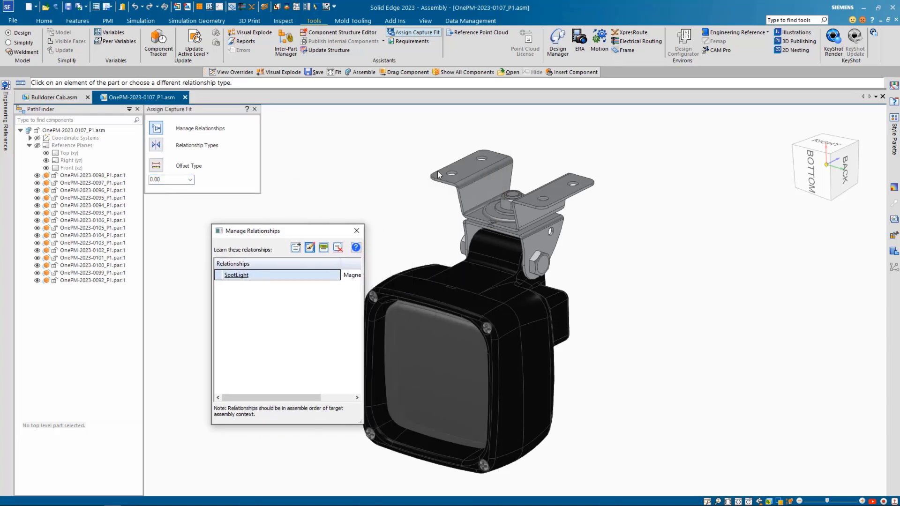
left_click(419, 150)
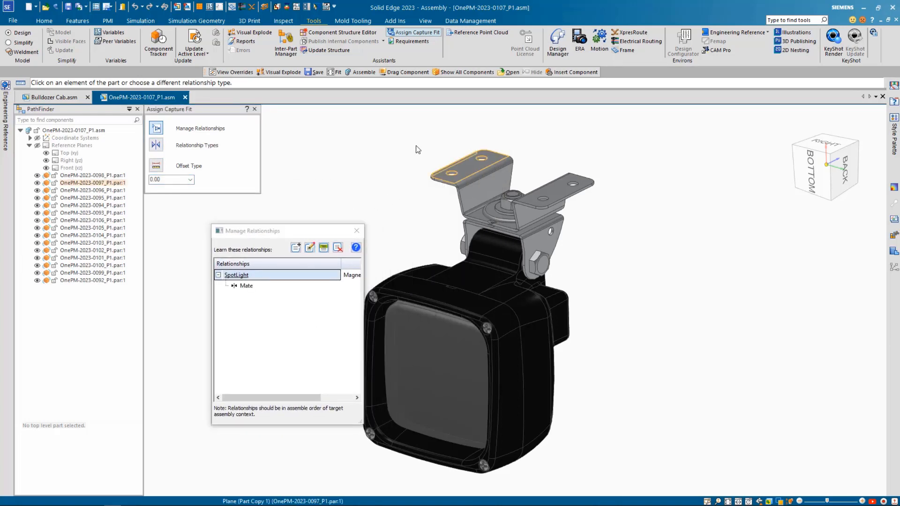
Capture Axial Align relationships with unlocked rotation on one mounting hole in each flange of the spotlight bracket
left_click(157, 145)
left_click(170, 174)
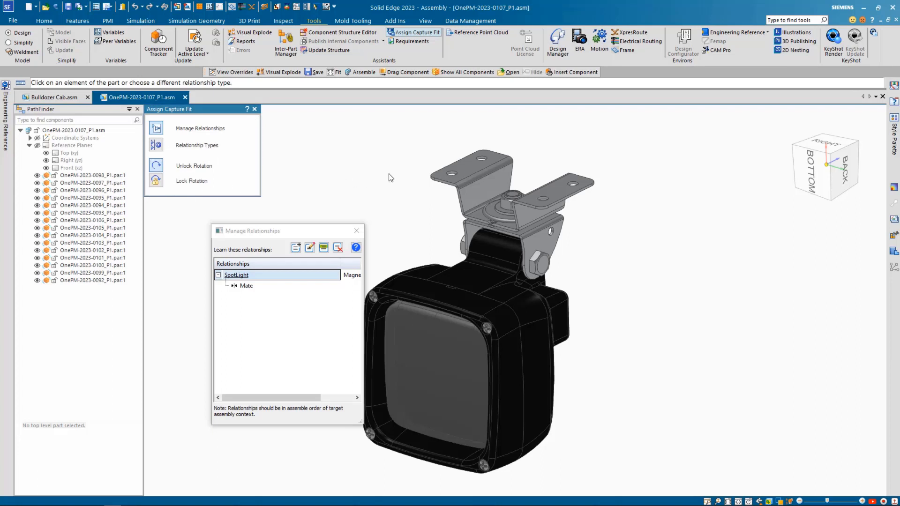
left_click(450, 175)
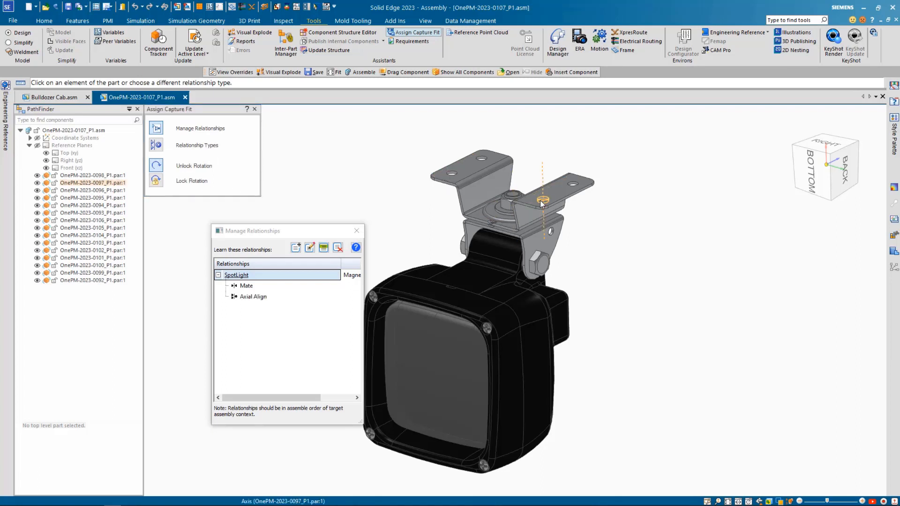
left_click(542, 203)
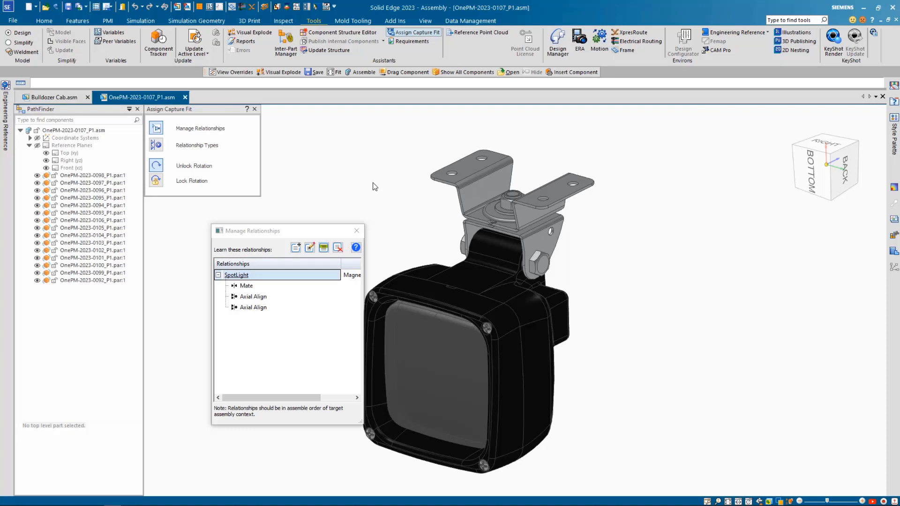
key("Escape")
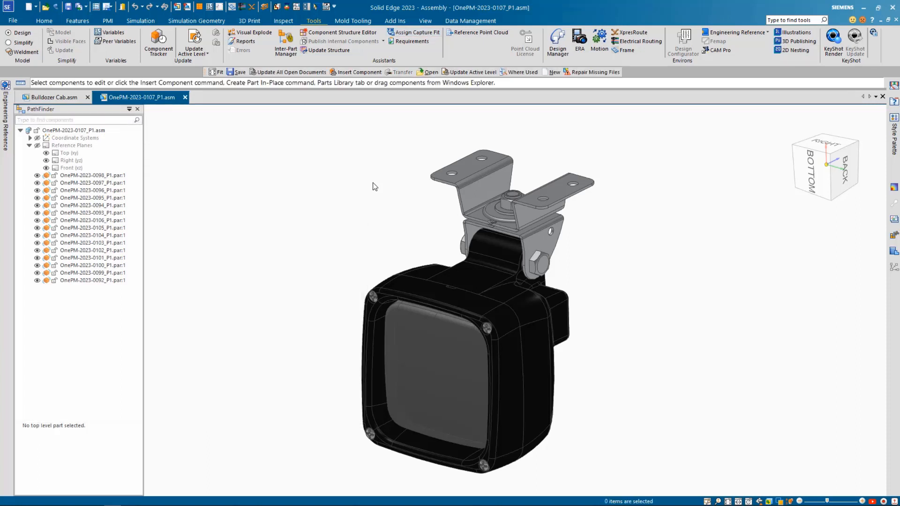
Open the roof-edge bracket B-000621.psm:1 from the Bulldozer Cab assembly in its own document
left_click(76, 101)
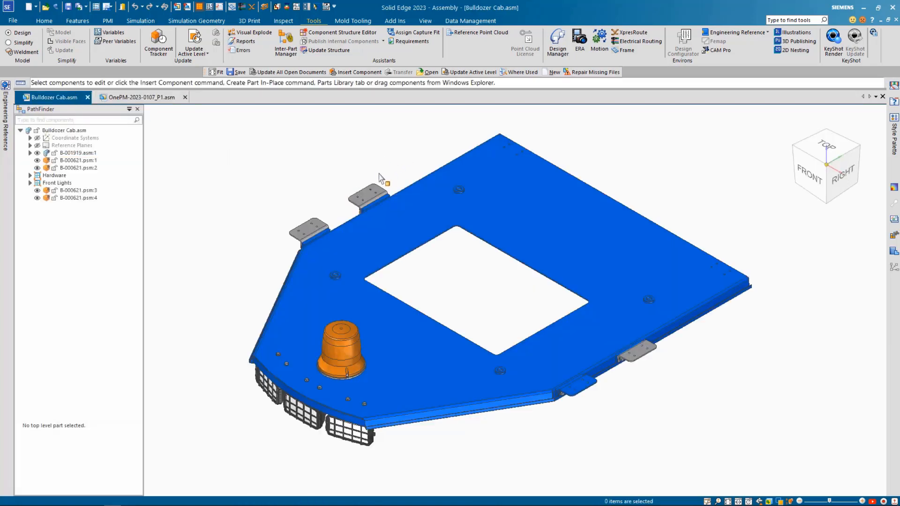
left_click(367, 197)
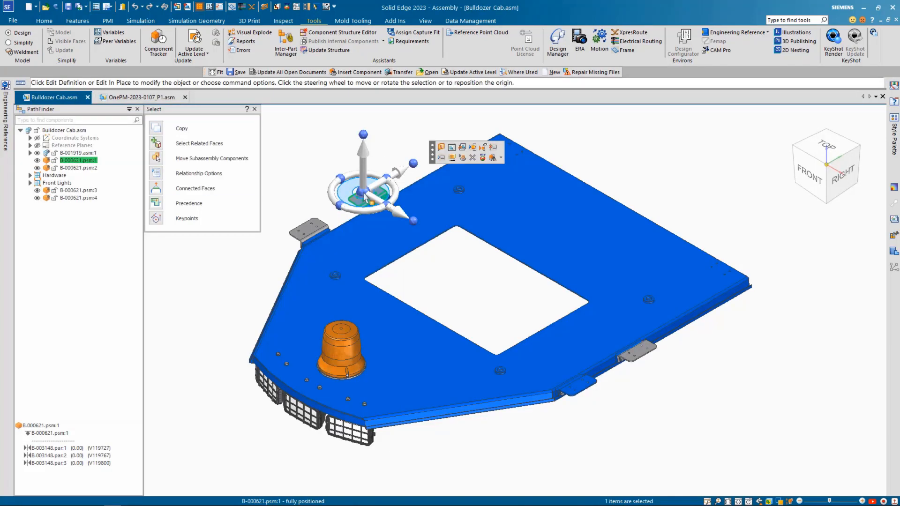
left_click(463, 146)
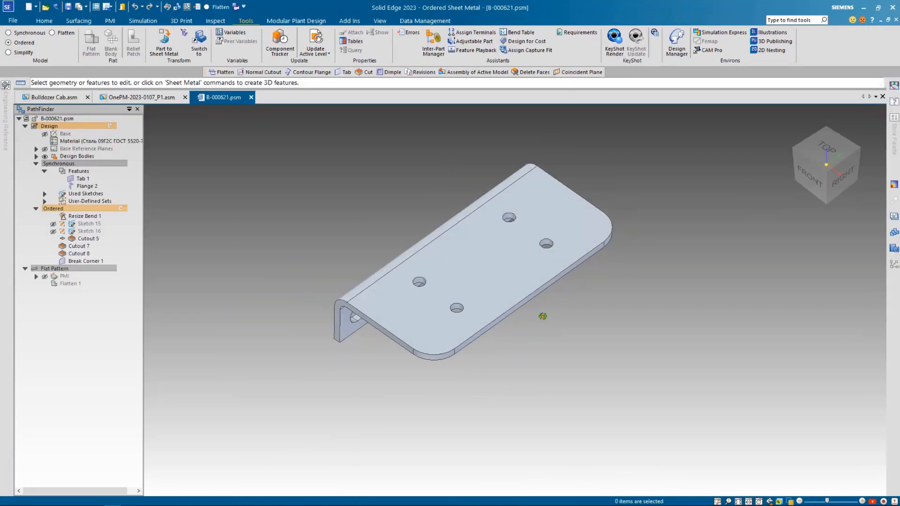
Name the bracket's capture fit group SpotLight and capture a Mate relationship on the underside of its flange
middle_click_drag(543, 316, 460, 265)
scroll(516, 296, "down", 4)
scroll(577, 329, "up", 5)
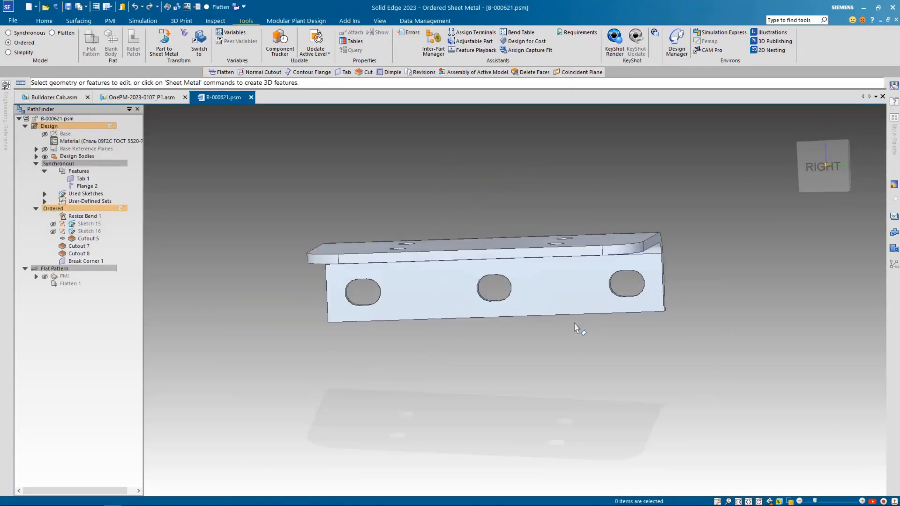
left_click(523, 50)
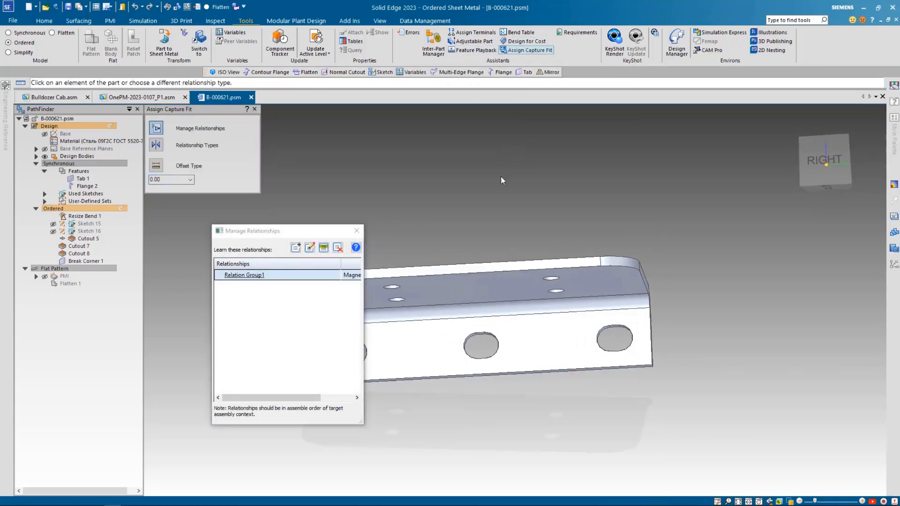
double_click(253, 274)
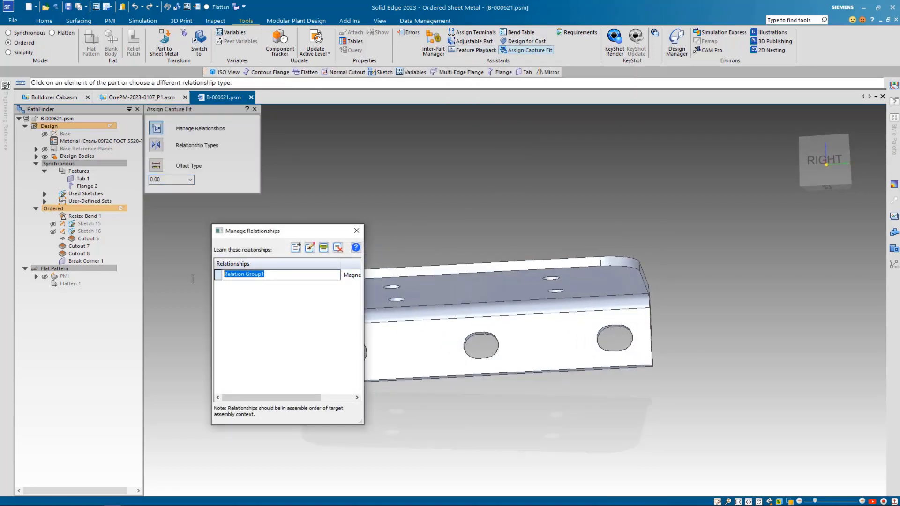
type("SpotLight")
left_click(459, 295)
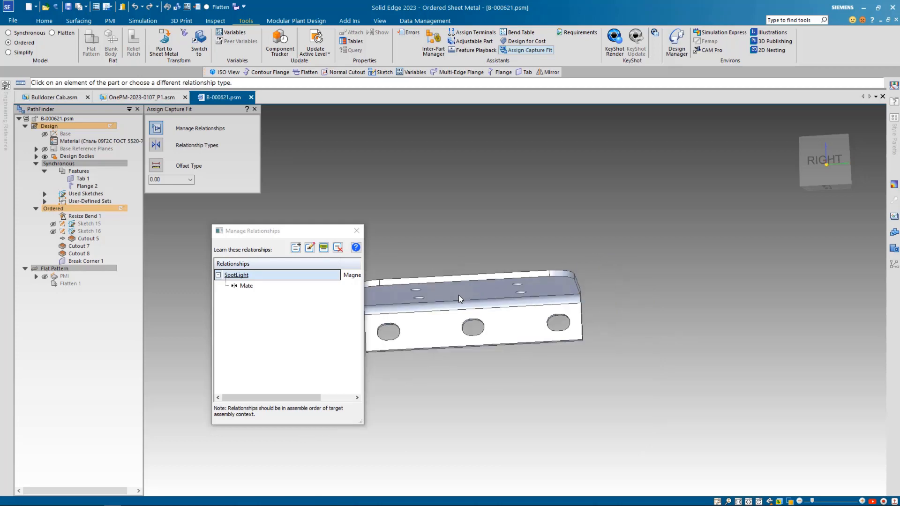
Capture Axial Align relationships on two small holes in the bracket flange's outer row, and return to the isometric view
left_click(156, 144)
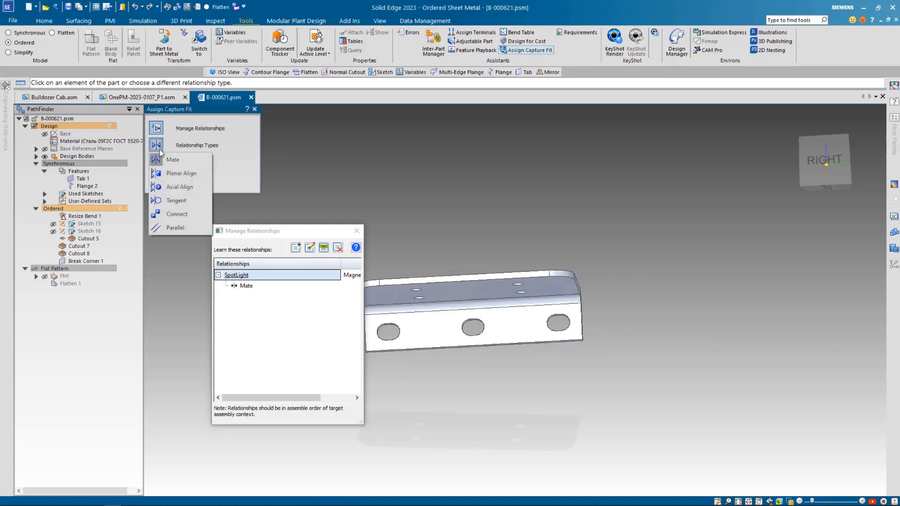
left_click(172, 186)
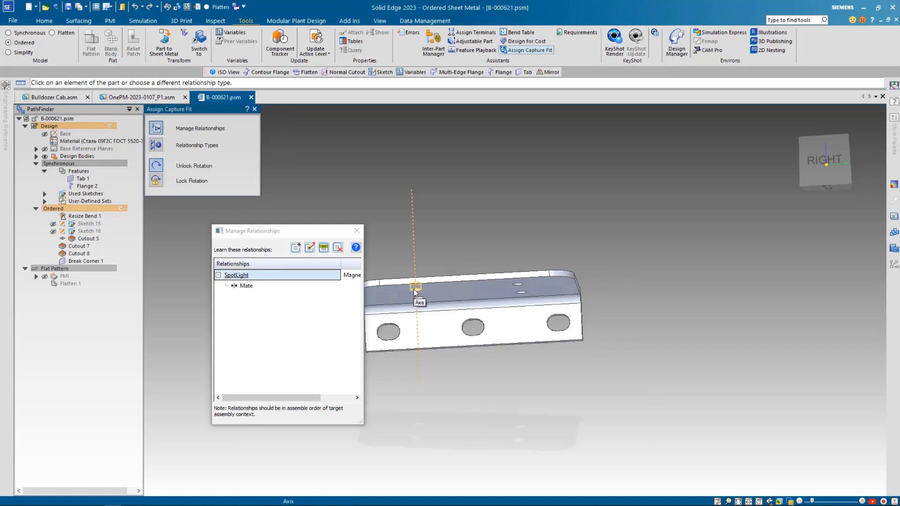
left_click(414, 290)
left_click(519, 287)
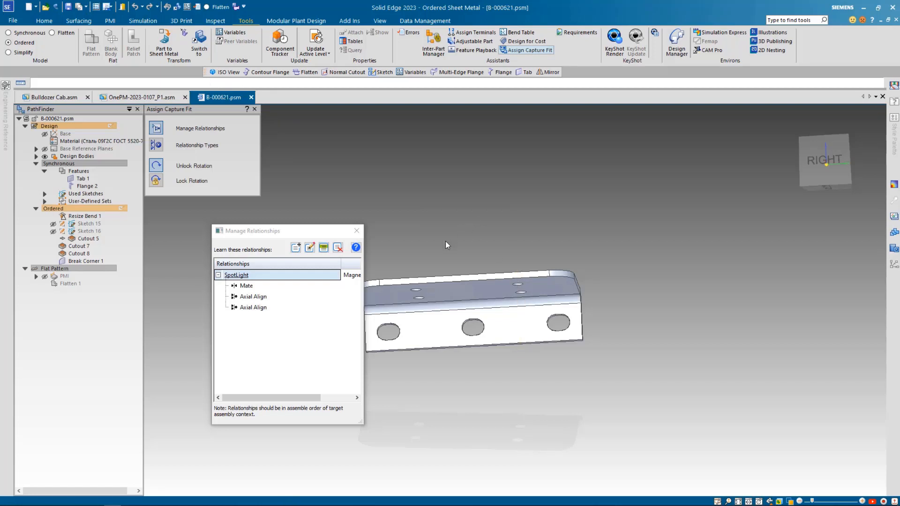
scroll(445, 241, "up", 2)
scroll(441, 249, "up", 1)
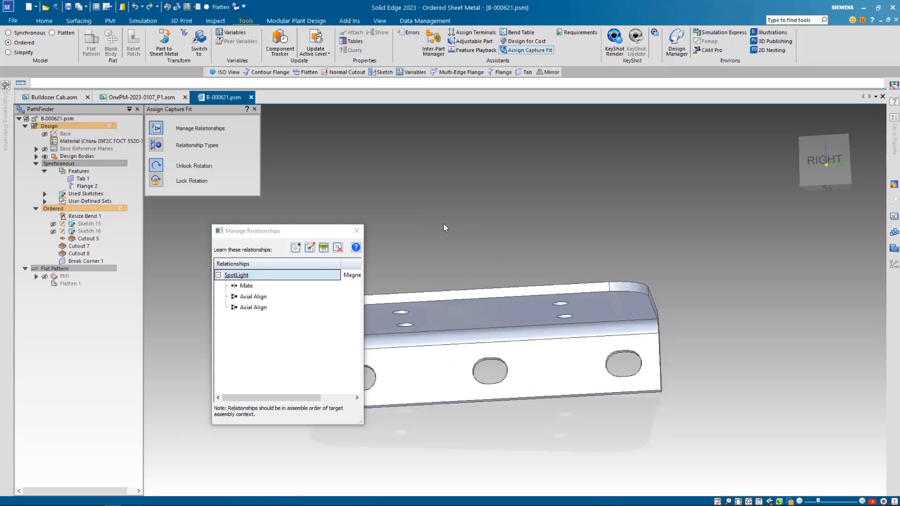
key("Escape")
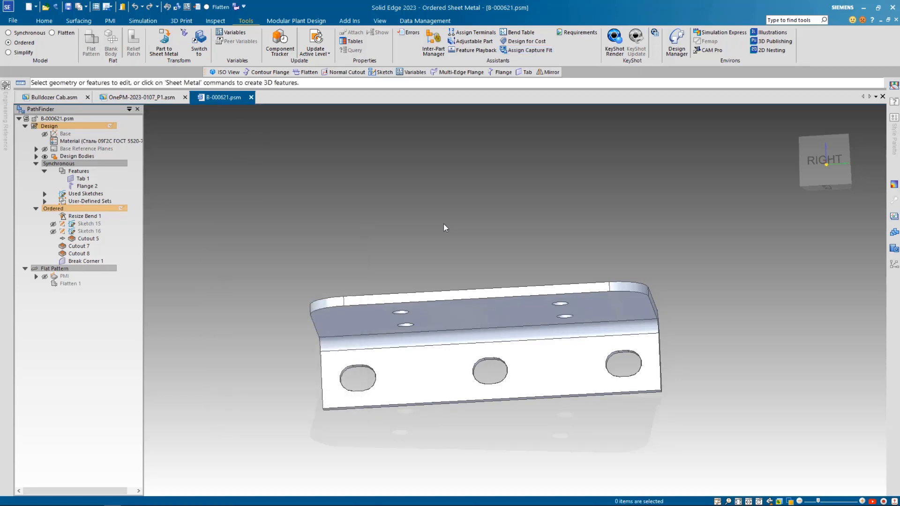
key("ctrl+i")
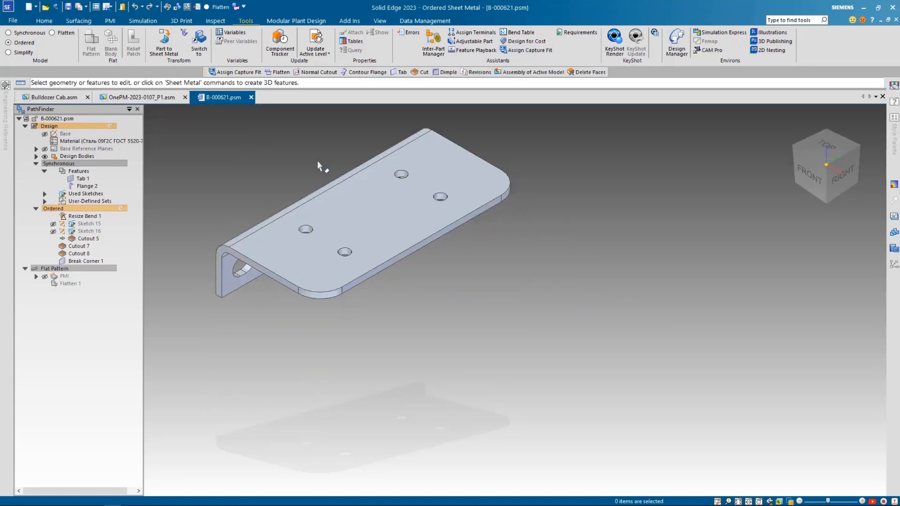
Open the B-001919 roof subassembly from the Bulldozer Cab assembly in its own document
left_click(62, 97)
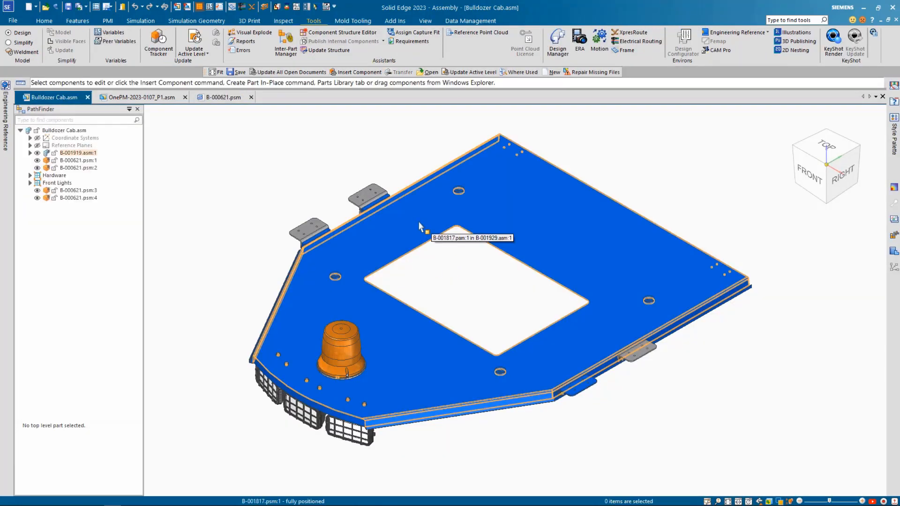
left_click(75, 154)
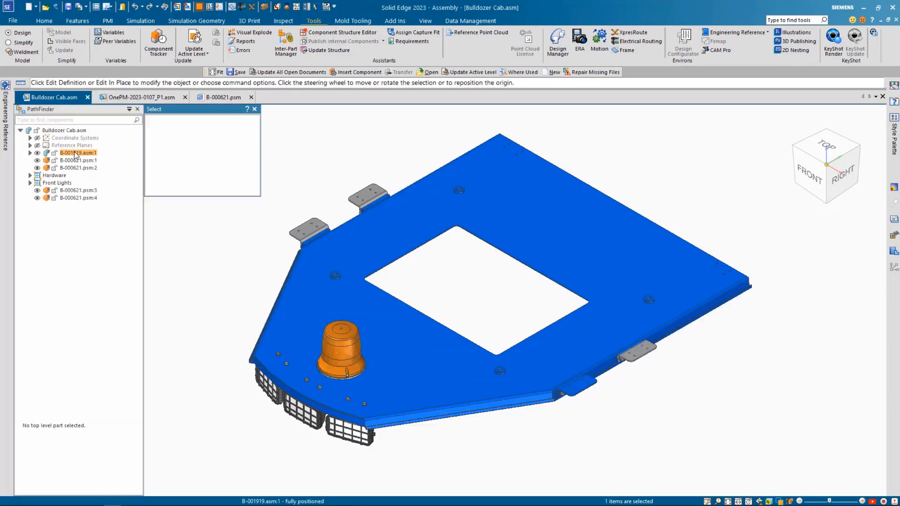
left_click(112, 121)
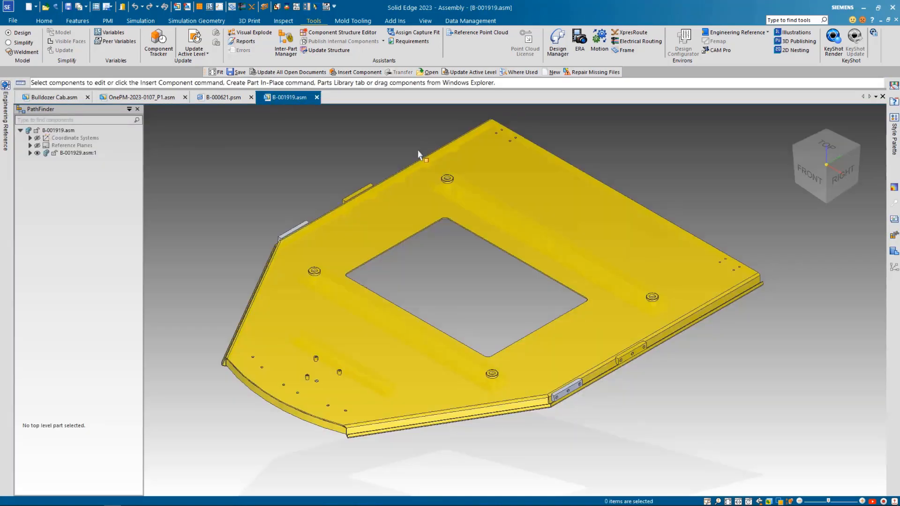
Start assigning capture fit relationships in the B-001919 assembly and rename its relation group SpotLight
left_click(421, 35)
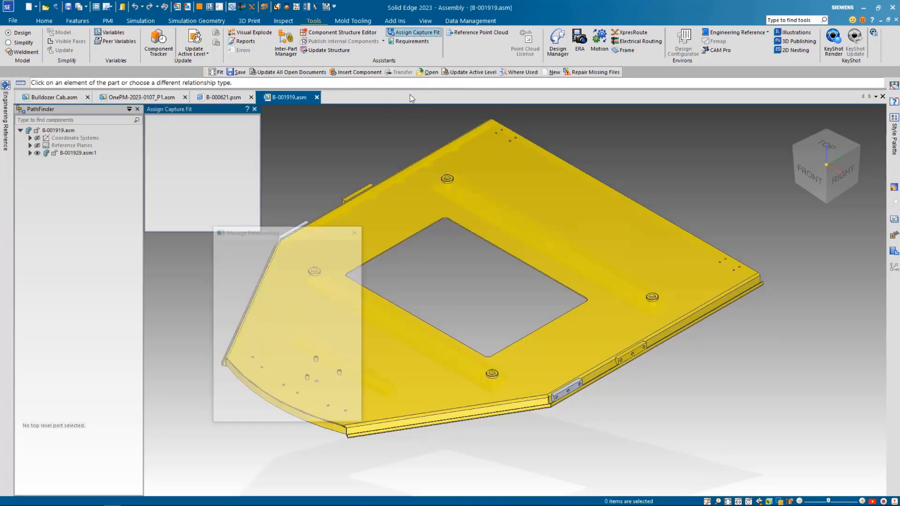
middle_click_drag(508, 293, 314, 177)
scroll(314, 176, "up", 3)
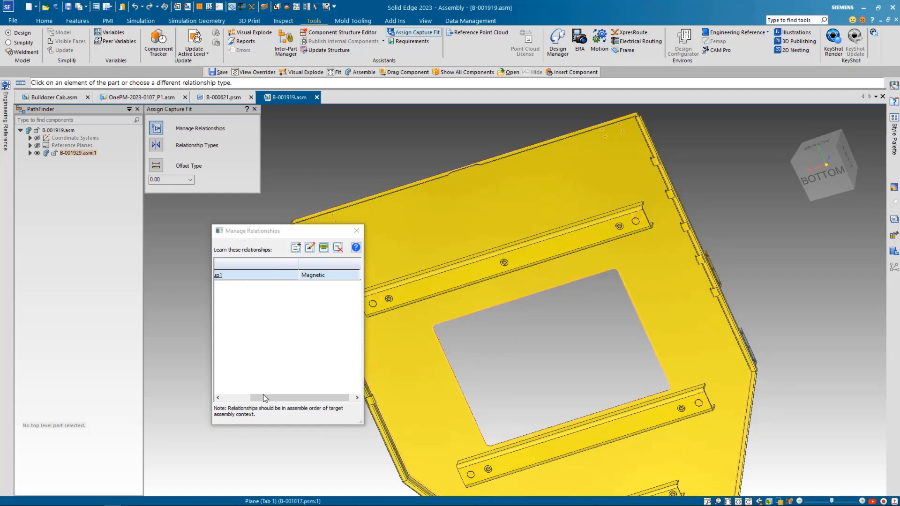
left_click_drag(263, 398, 210, 397)
double_click(269, 275)
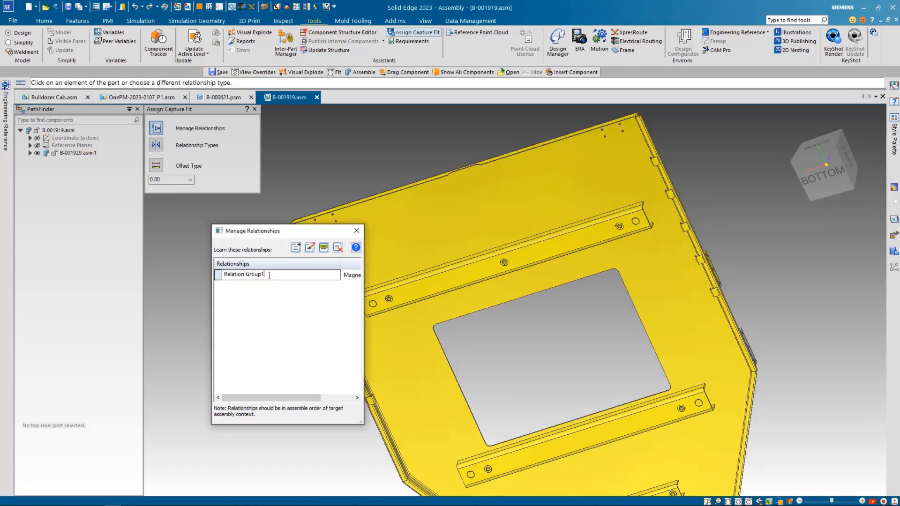
left_click_drag(269, 275, 213, 277)
type("SpotLight")
key("Return")
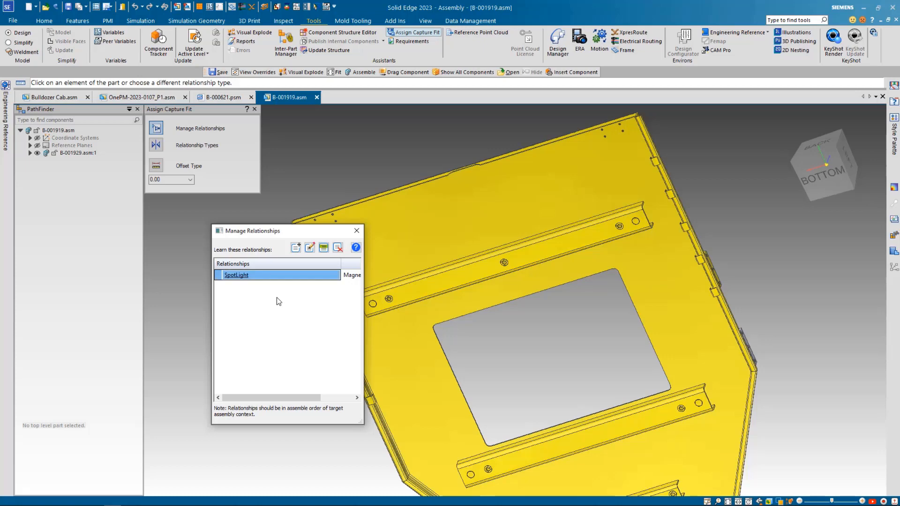
Capture a Mate relationship on the underside of the roof plate for the SpotLight group
left_click(309, 250)
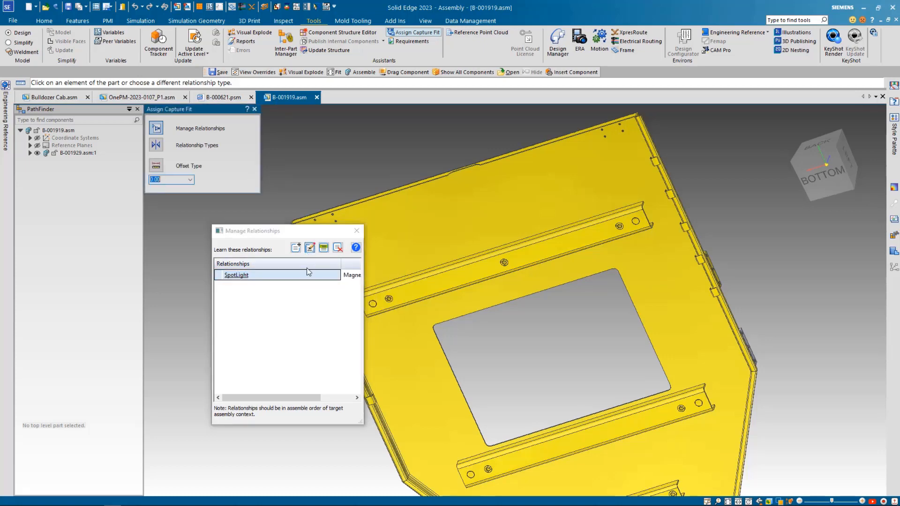
left_click(159, 146)
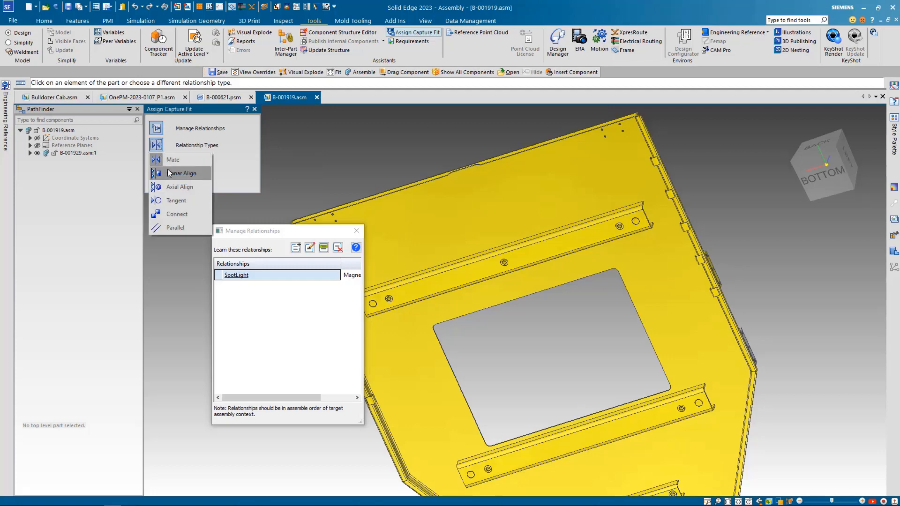
left_click(169, 159)
left_click(375, 215)
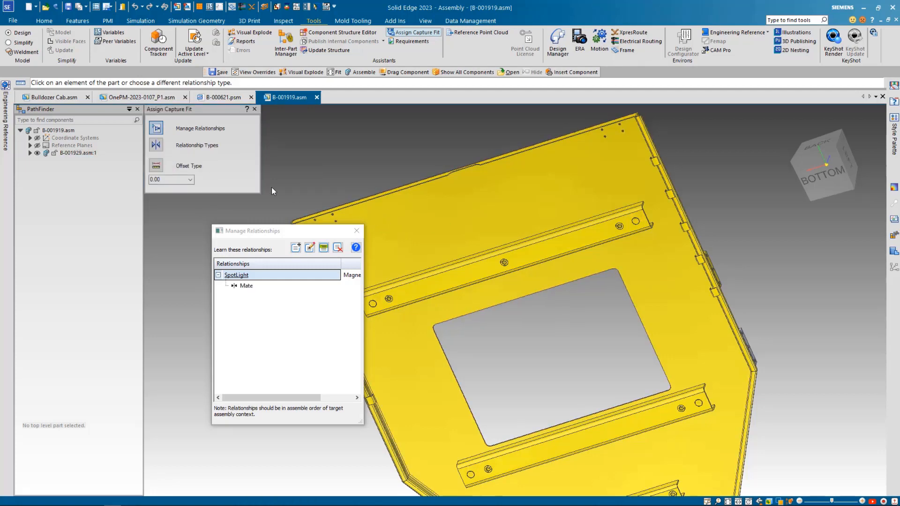
Capture Axial Align relationships on the two edge-side holes of the four-hole pattern at the first rear corner of the roof
left_click(156, 145)
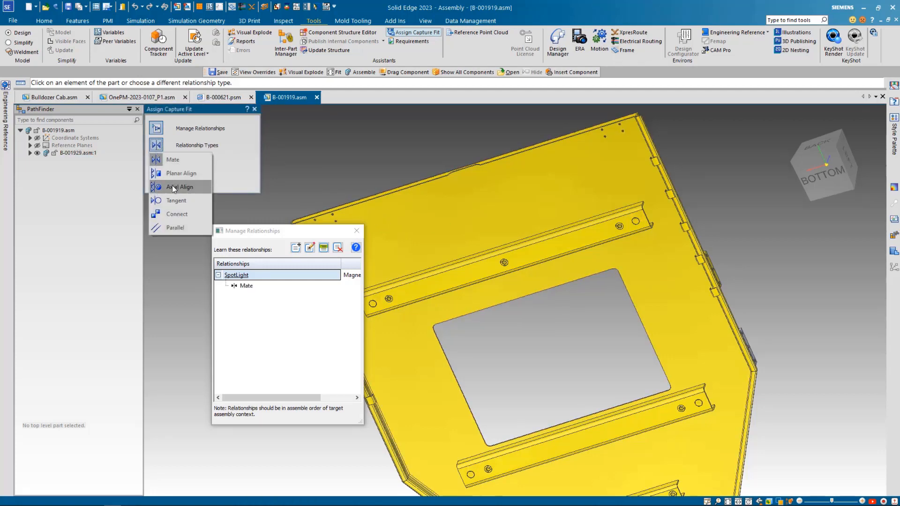
left_click(172, 186)
scroll(303, 212, "up", 3)
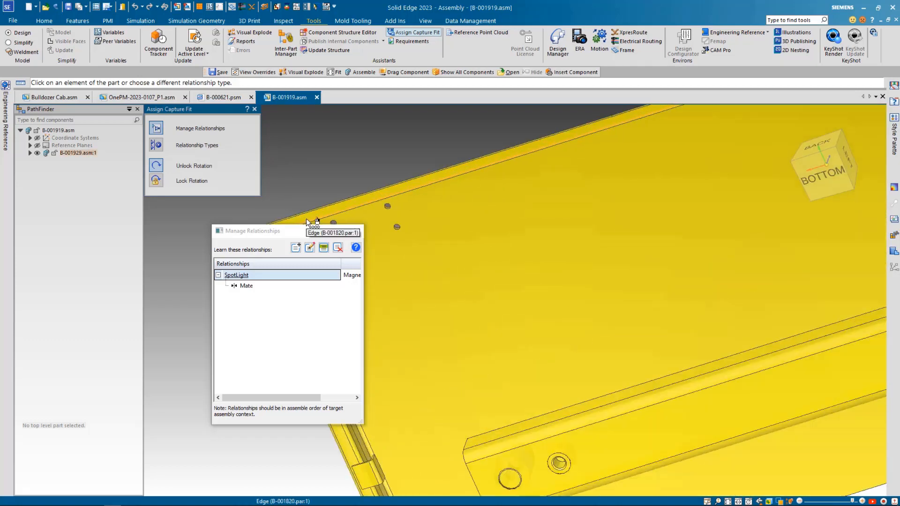
left_click(334, 222)
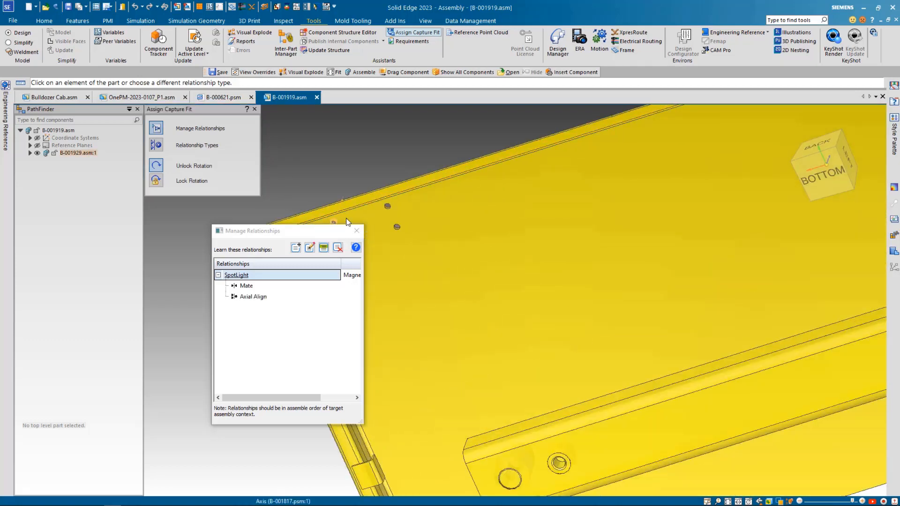
left_click(387, 206)
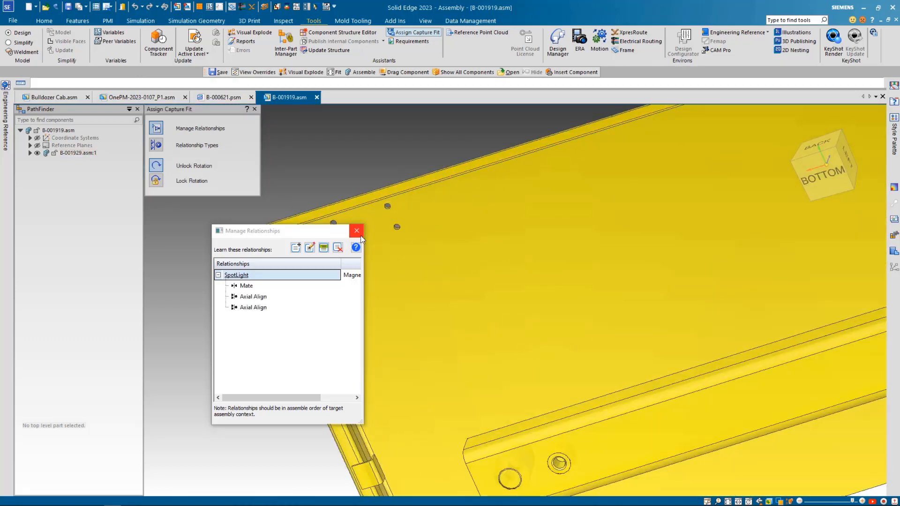
Add a second relation group for the hole pattern at the opposite rear corner and name it SpotLight
scroll(441, 165, "down", 5)
scroll(635, 101, "up", 5)
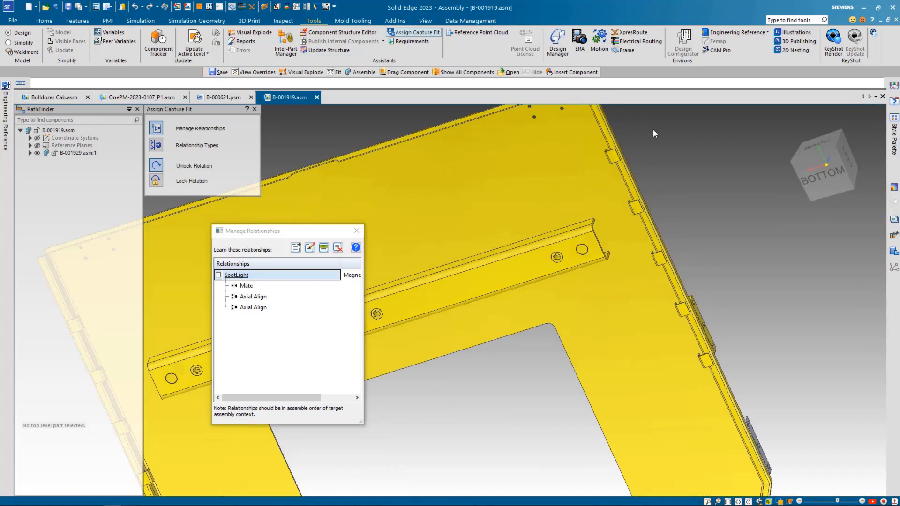
scroll(654, 129, "down", 5)
scroll(646, 151, "up", 6)
scroll(624, 123, "up", 2)
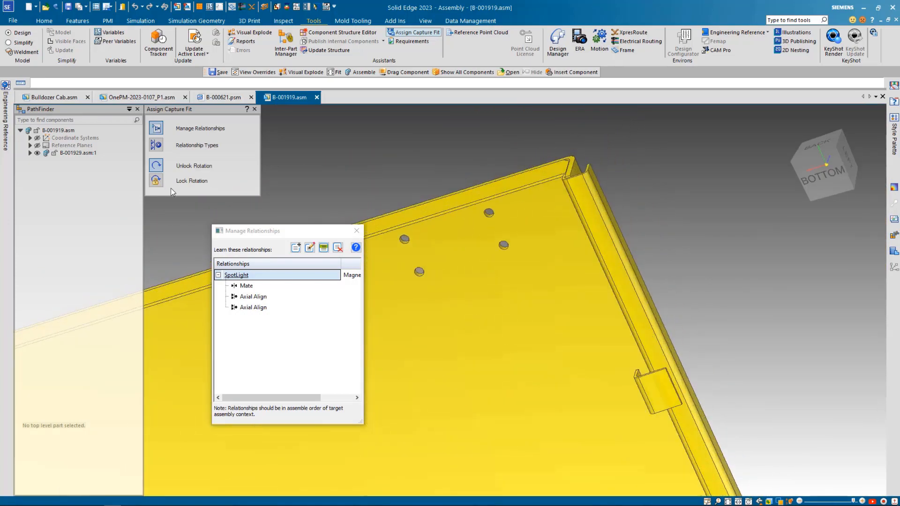
left_click(296, 247)
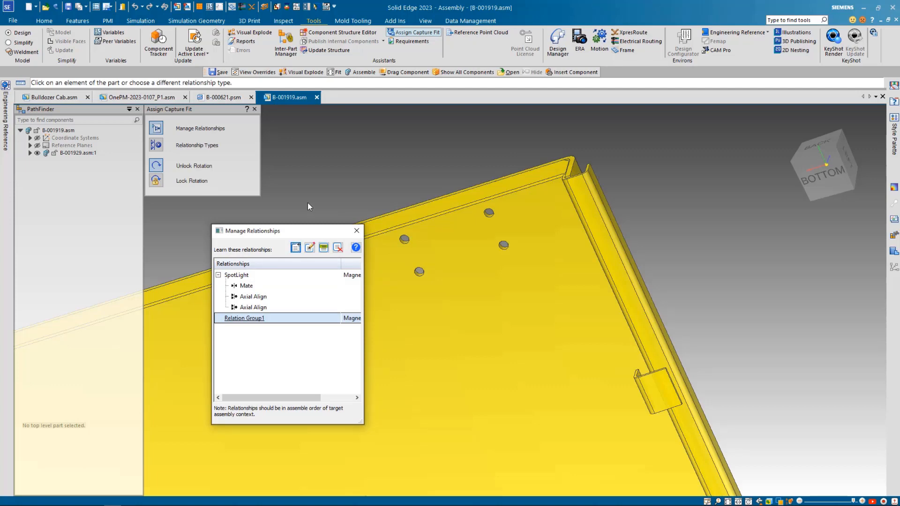
left_click(257, 318)
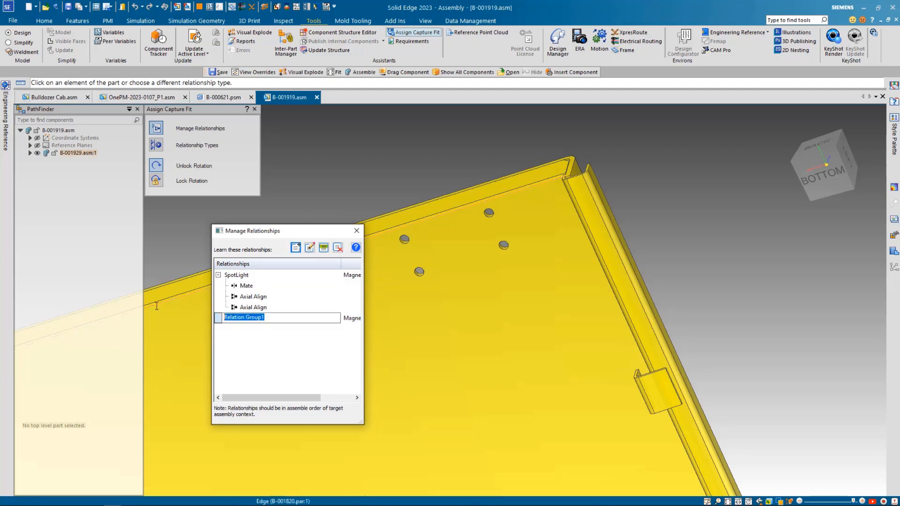
type("SpotLight")
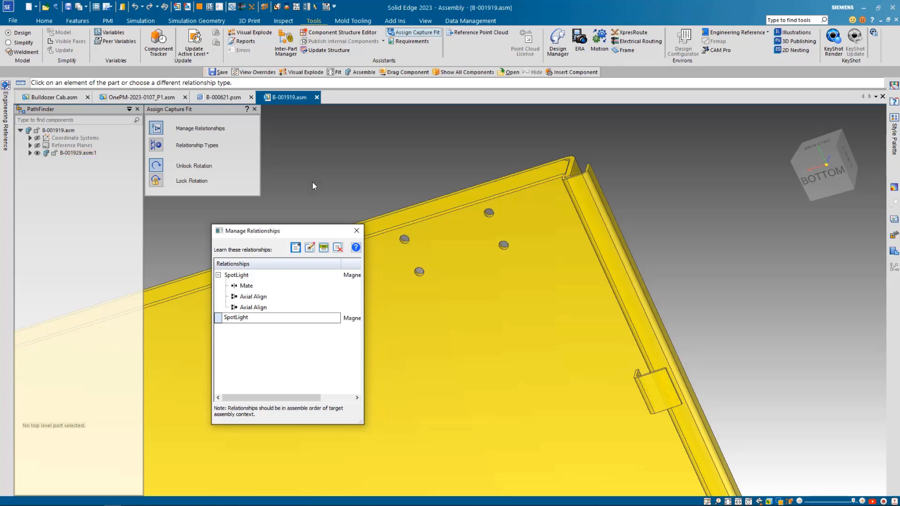
key("Return")
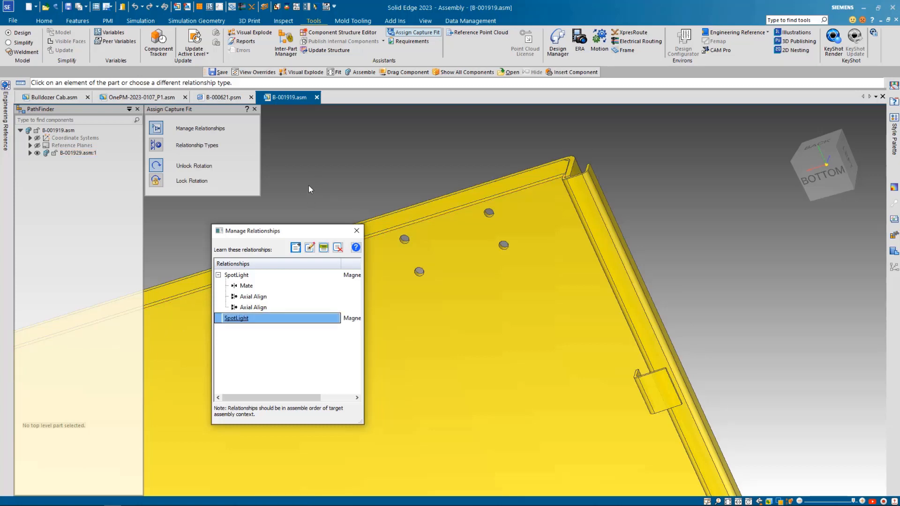
Capture a Mate relationship on the roof plate's underside near the opposite corner holes for the second SpotLight group
left_click(310, 248)
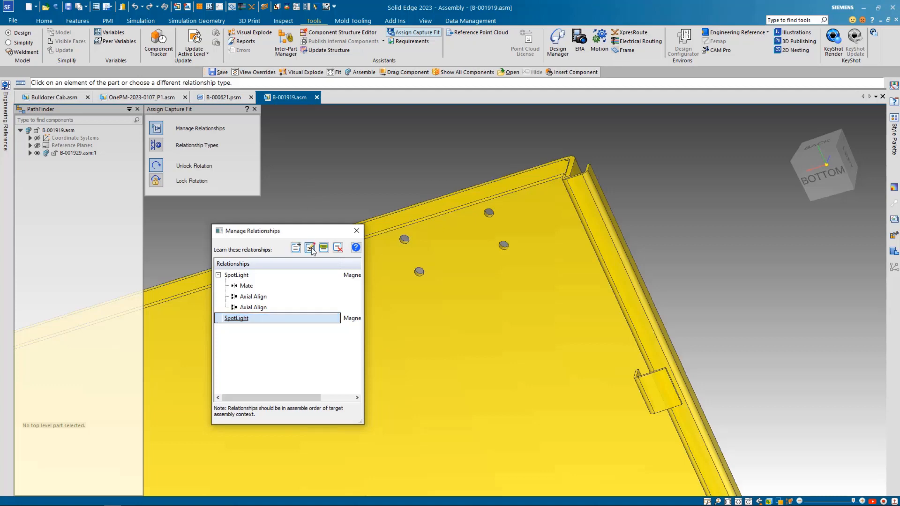
left_click(156, 147)
left_click(171, 160)
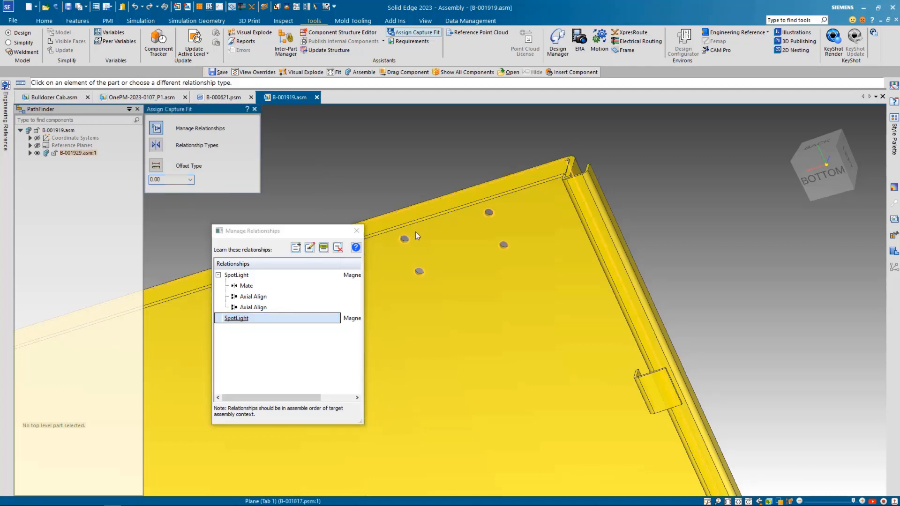
left_click(438, 242)
Capture Axial Align relationships on the opposite corner's two edge-side holes, and return to the isometric view
left_click(156, 147)
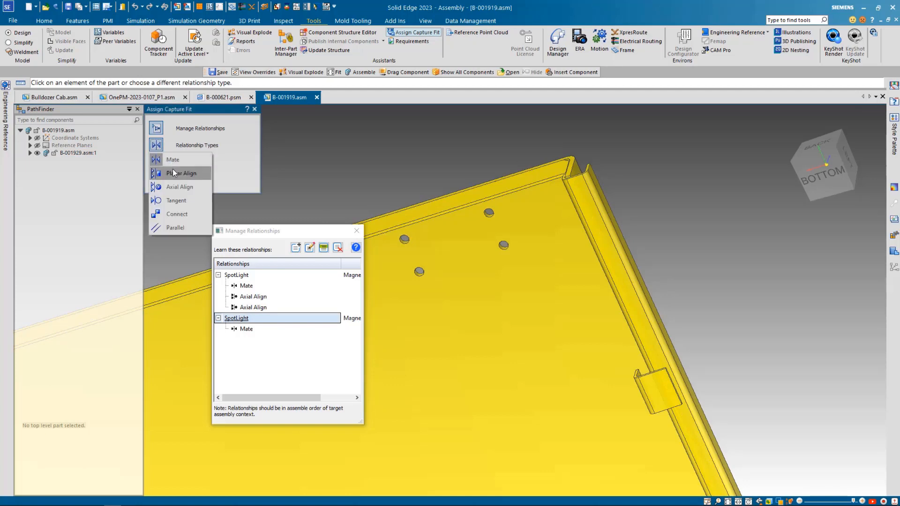
left_click(173, 185)
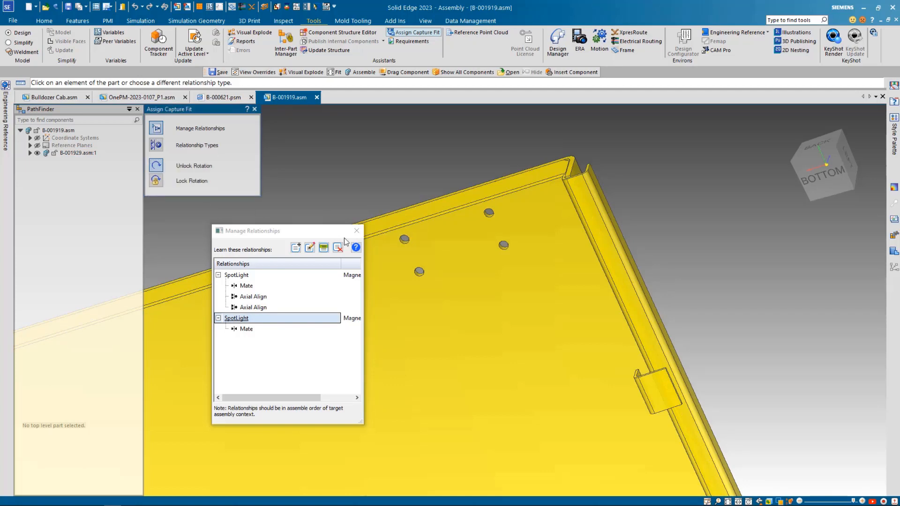
left_click(402, 241)
left_click(488, 214)
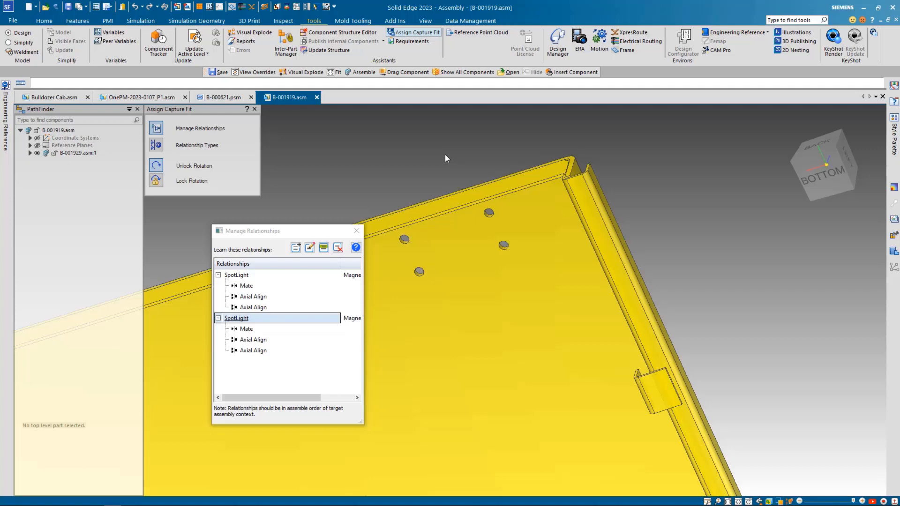
key("Escape")
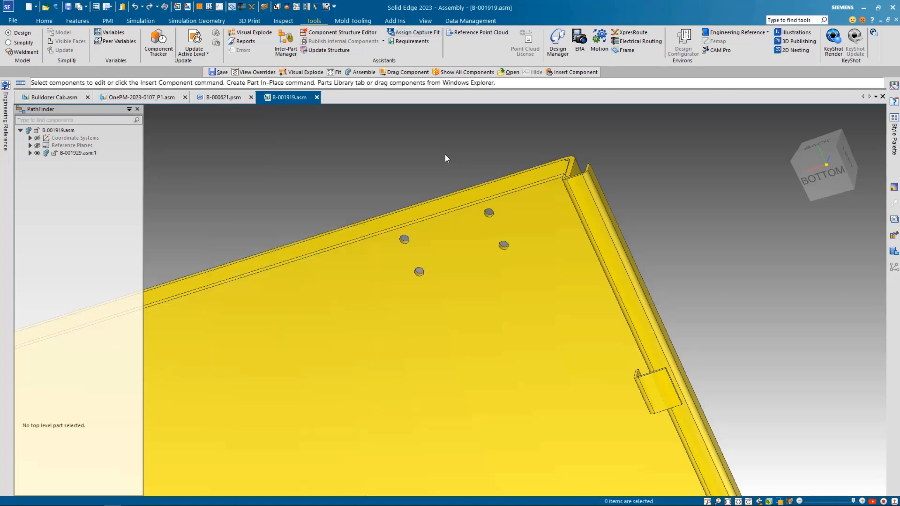
key("ctrl+i")
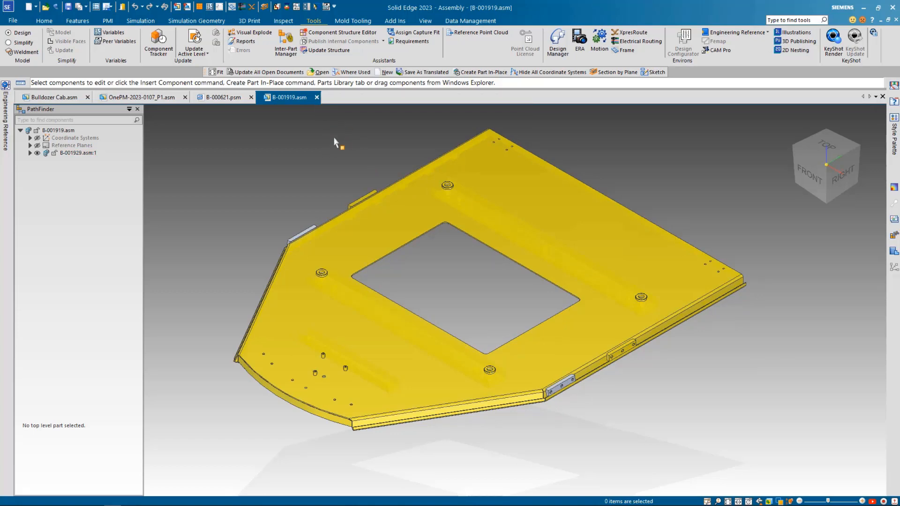
Close the B-001919 document and insert OnePM-2023-0107_P1.asm into the Bulldozer Cab assembly, in open space beside the roof
left_click(316, 98)
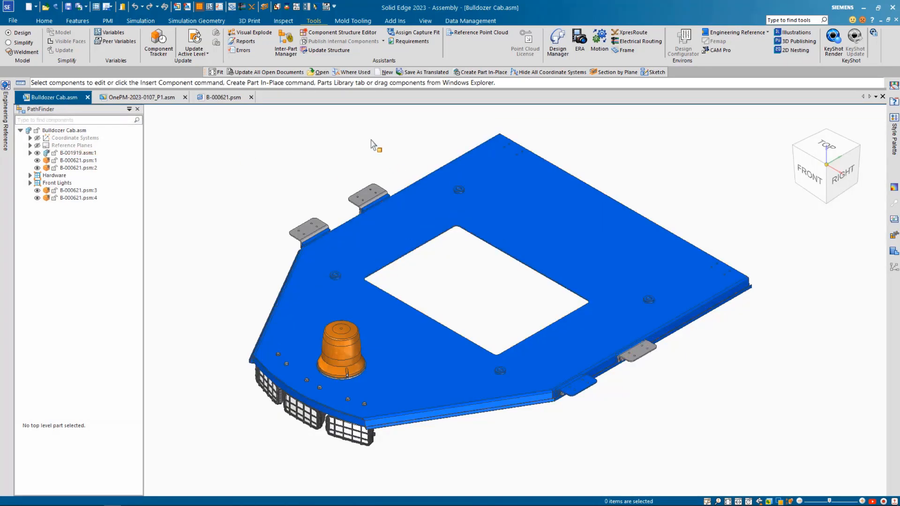
left_click(44, 20)
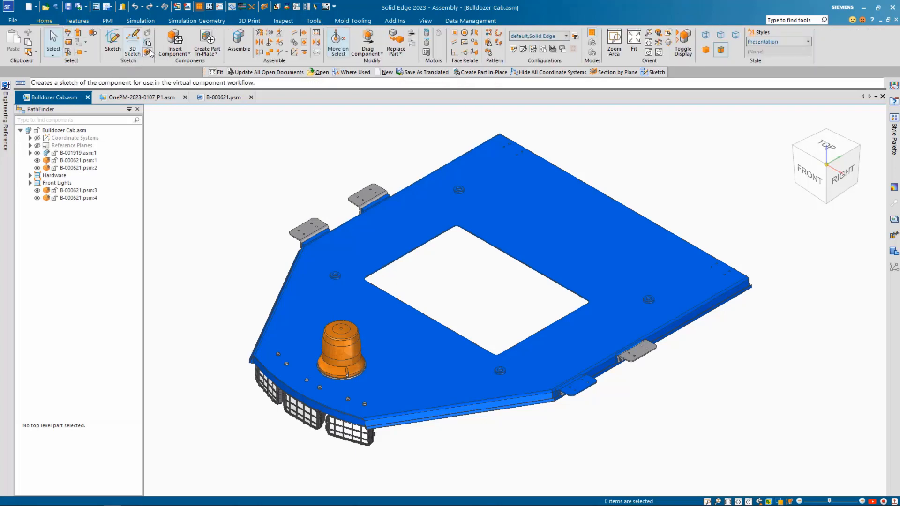
left_click(175, 38)
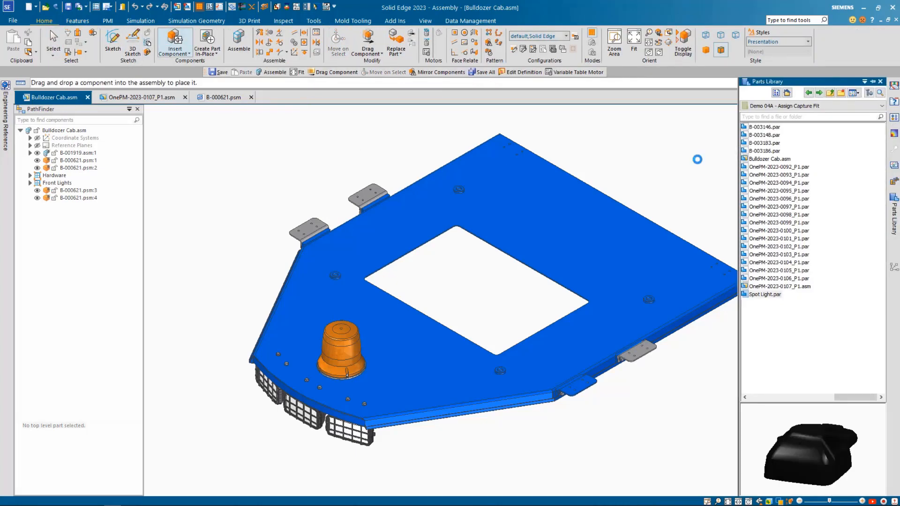
scroll(804, 272, "down", 5)
left_click(790, 287)
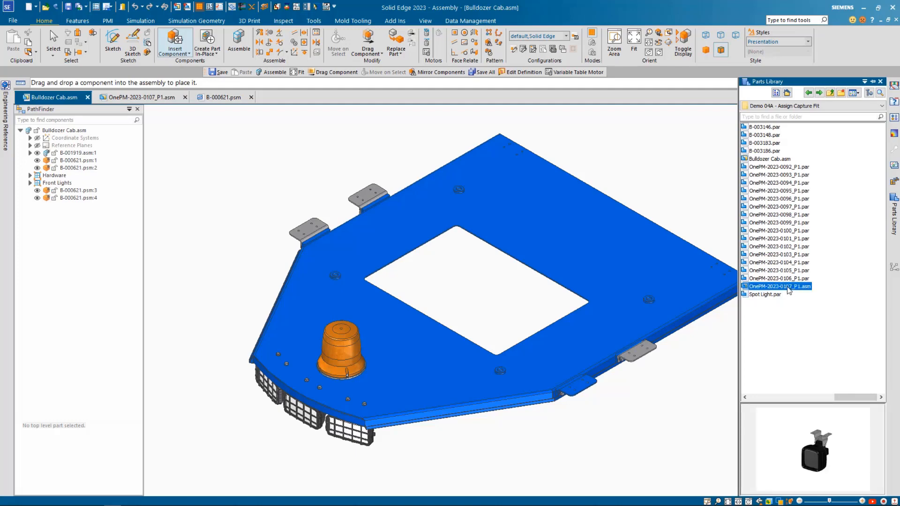
left_click_drag(538, 219, 263, 170)
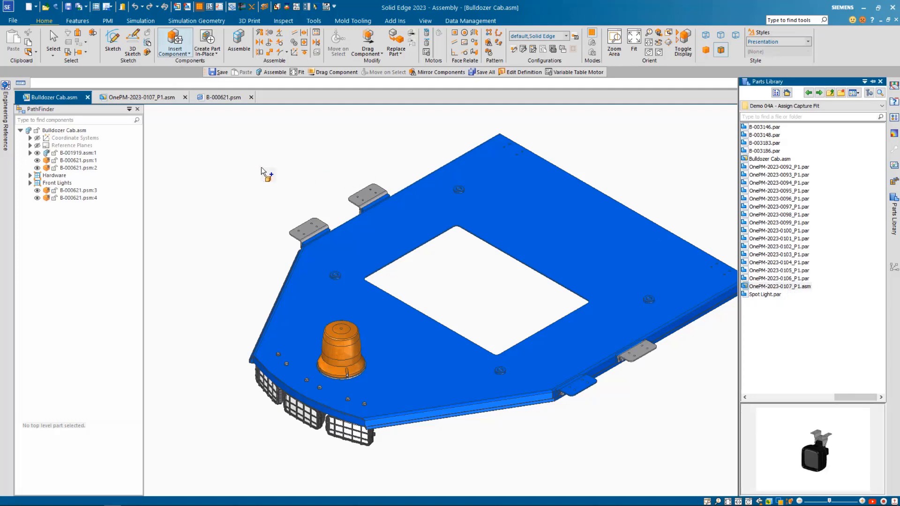
scroll(482, 277, "down", 2)
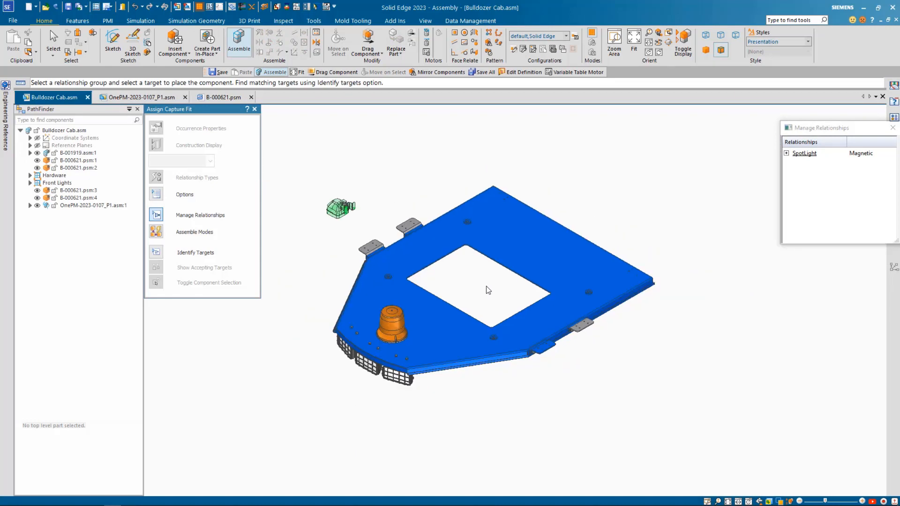
Identify the matching SpotLight targets for the inserted spotlight and inspect the previewed placements around the cab roof
scroll(495, 291, "up", 1)
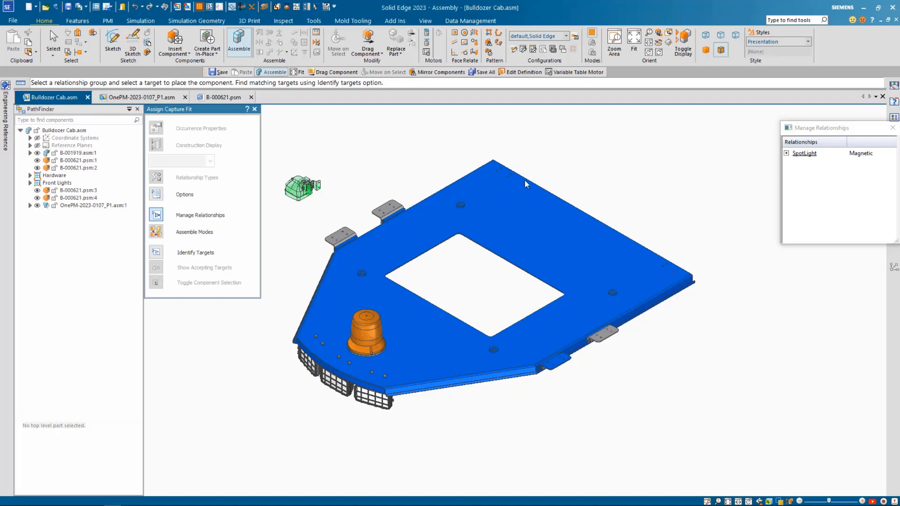
left_click(158, 252)
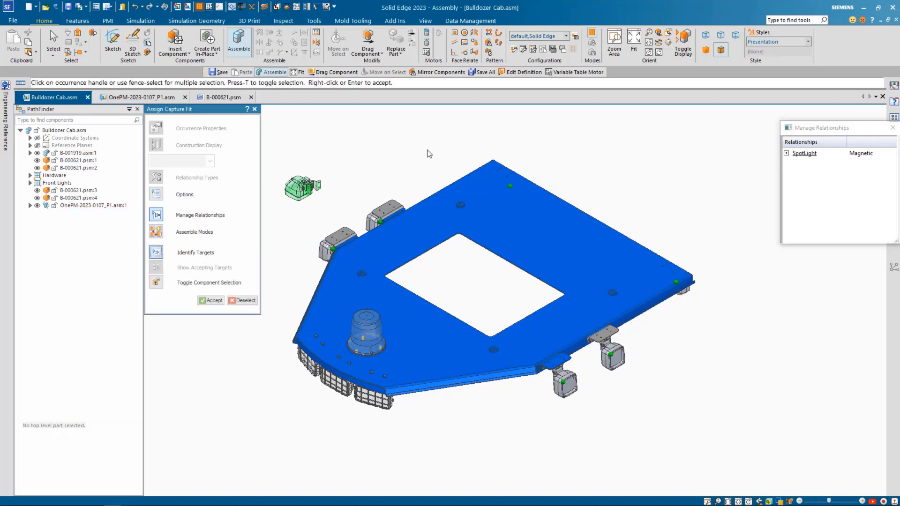
mouse_move(429, 154)
middle_mouse_down()
mouse_move(314, 146)
mouse_move(320, 167)
mouse_move(376, 166)
mouse_move(404, 117)
mouse_move(431, 164)
middle_mouse_up()
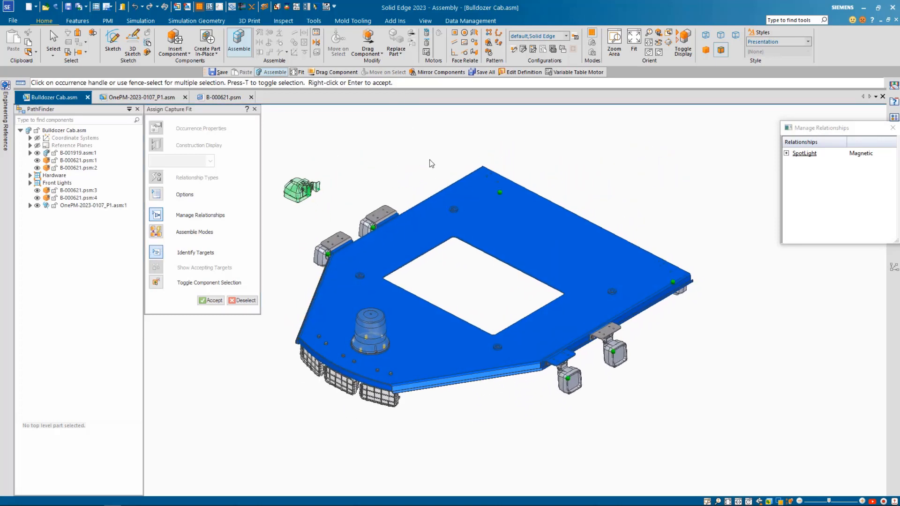
scroll(431, 164, "down", 2)
scroll(379, 200, "up", 1)
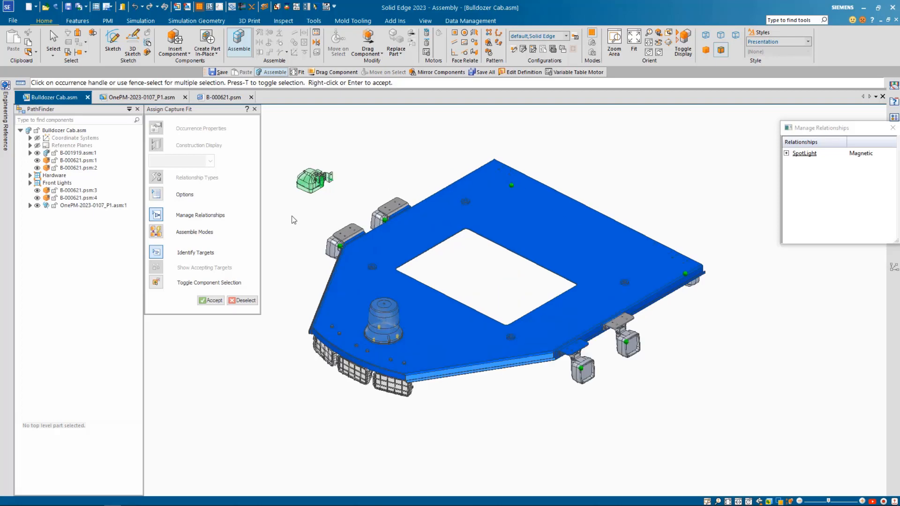
Use Toggle Component Selection to exclude the spotlight targets on the two front side brackets, and include them again
left_click(157, 283)
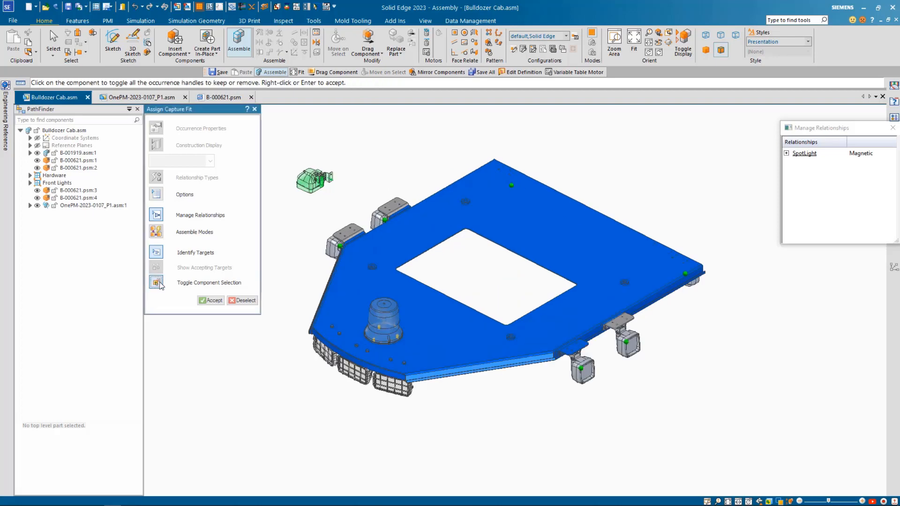
left_click(341, 249)
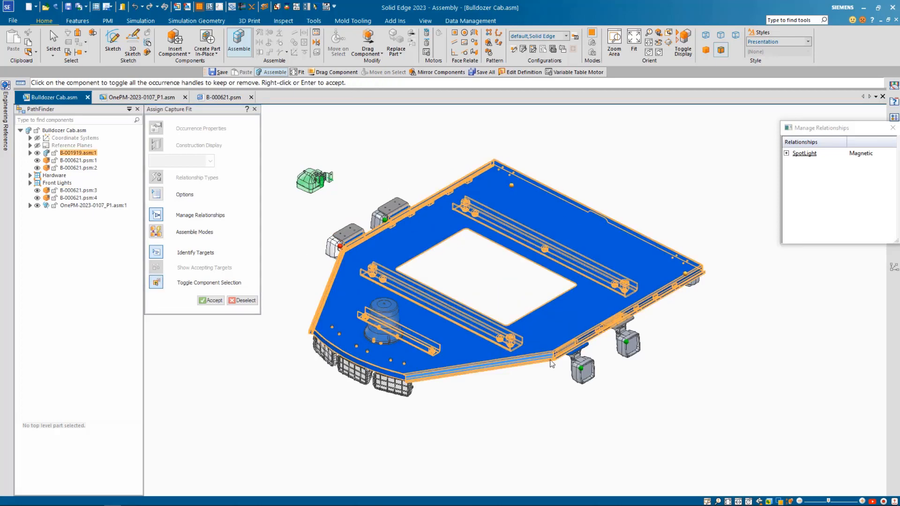
left_click(581, 352)
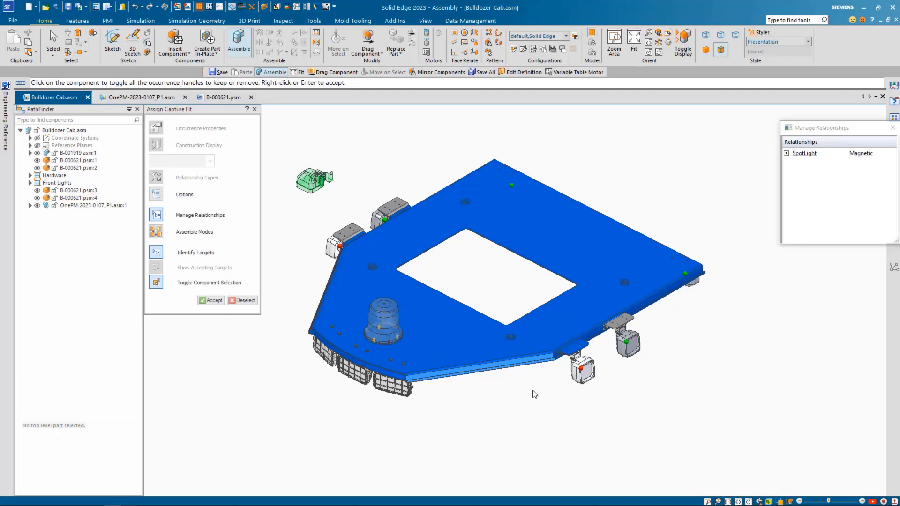
left_click(343, 247)
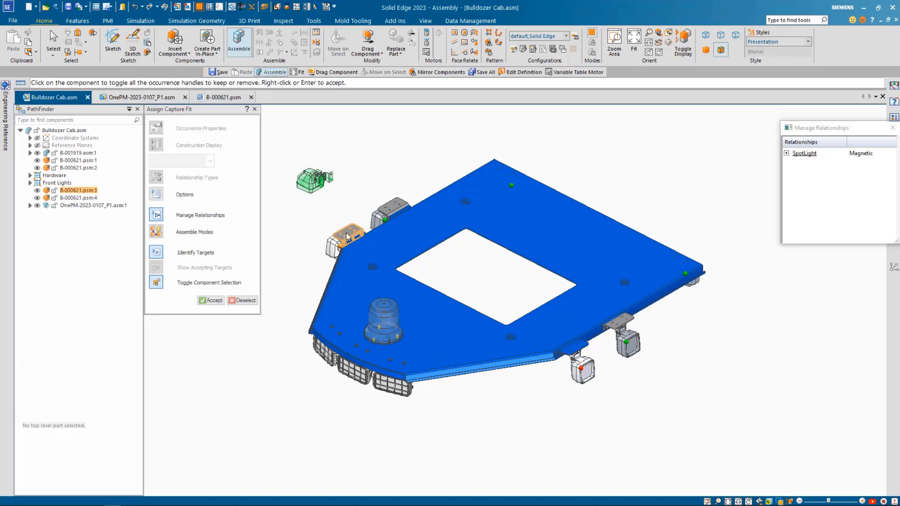
left_click(581, 363)
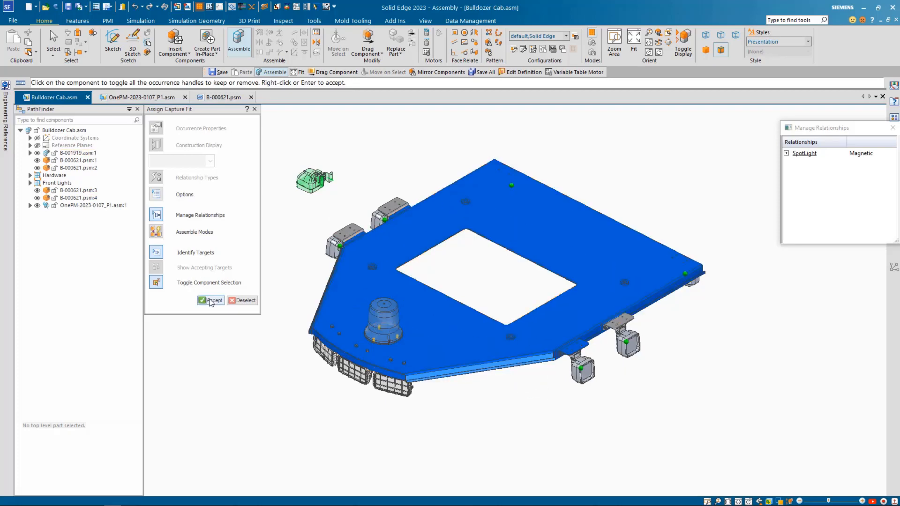
Accept the identified SpotLight targets to place the spotlights on all matching brackets around the cab roof
left_click(211, 300)
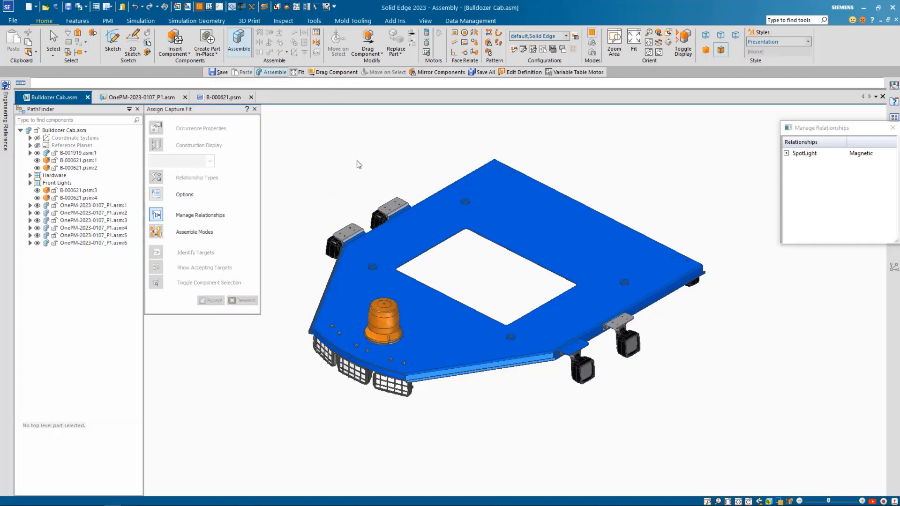
mouse_move(358, 164)
middle_mouse_down()
mouse_move(344, 83)
mouse_move(366, 161)
middle_mouse_up()
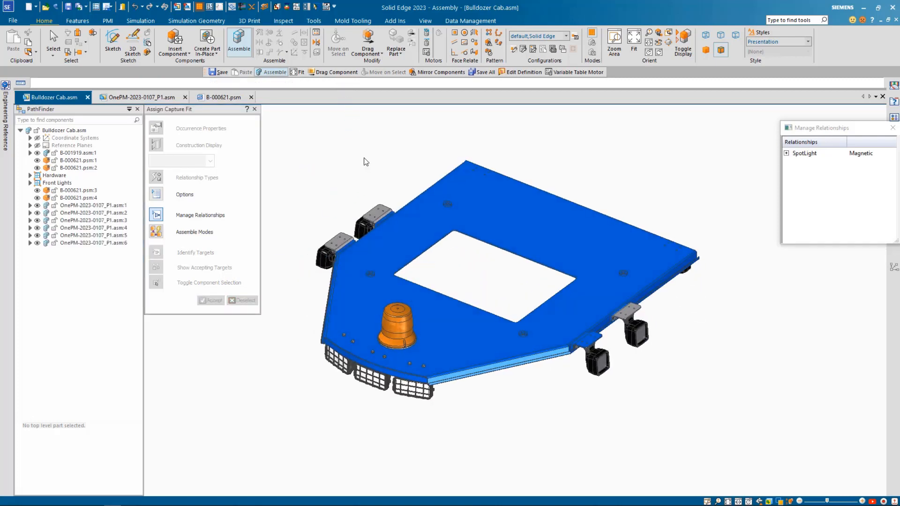
scroll(364, 158, "up", 2)
scroll(364, 158, "down", 2)
scroll(494, 266, "up", 1)
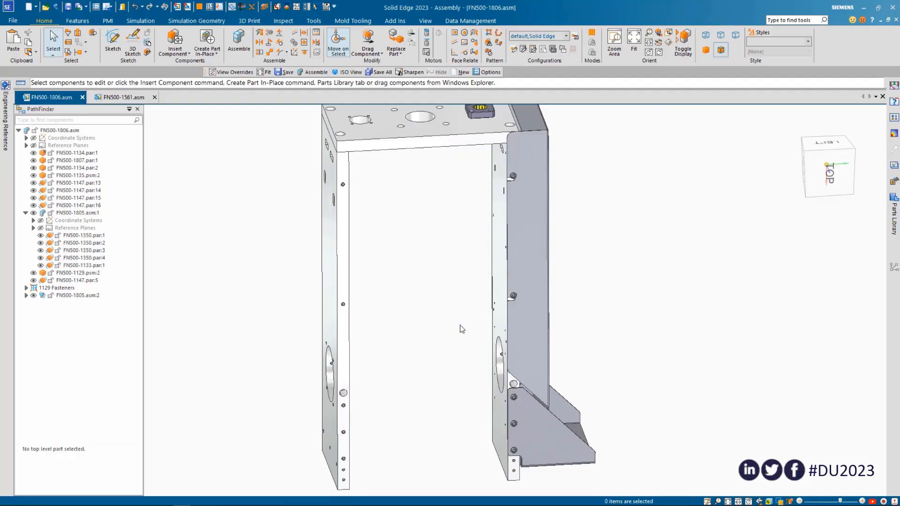
Select the side cover, foot bracket, fasteners and FN500-1805.asm:1 parts on one leg of the FN500-1806 frame, leaving out FN500-1134.par:2
scroll(460, 327, "down", 3)
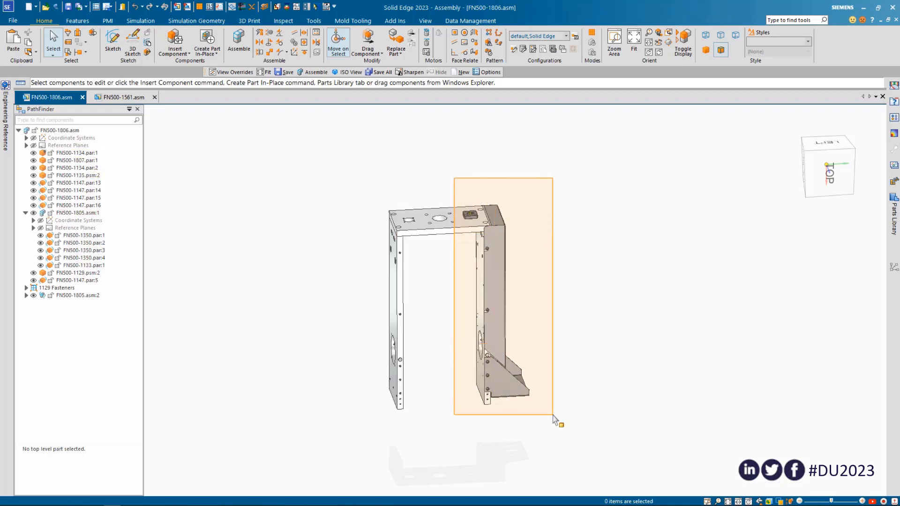
left_click(486, 399)
left_click(483, 396, "ctrl")
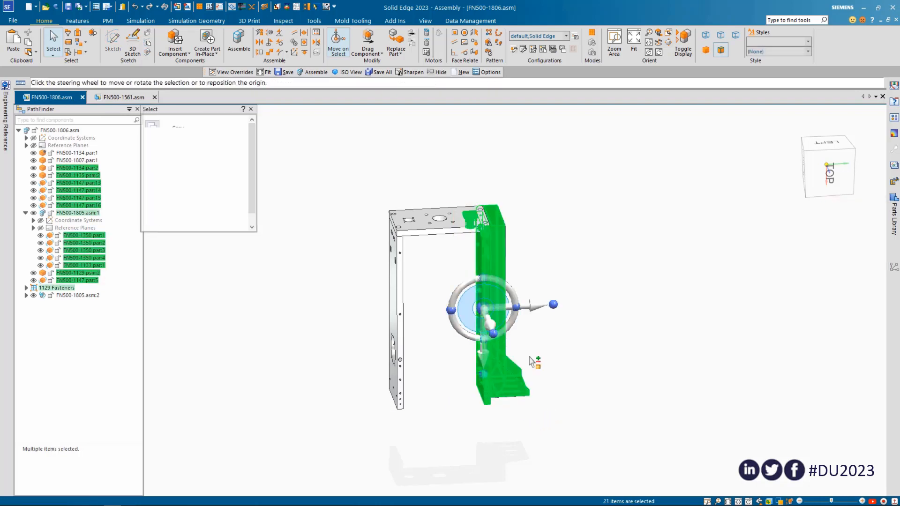
middle_click_drag(602, 324, 549, 297)
scroll(549, 296, "up", 2)
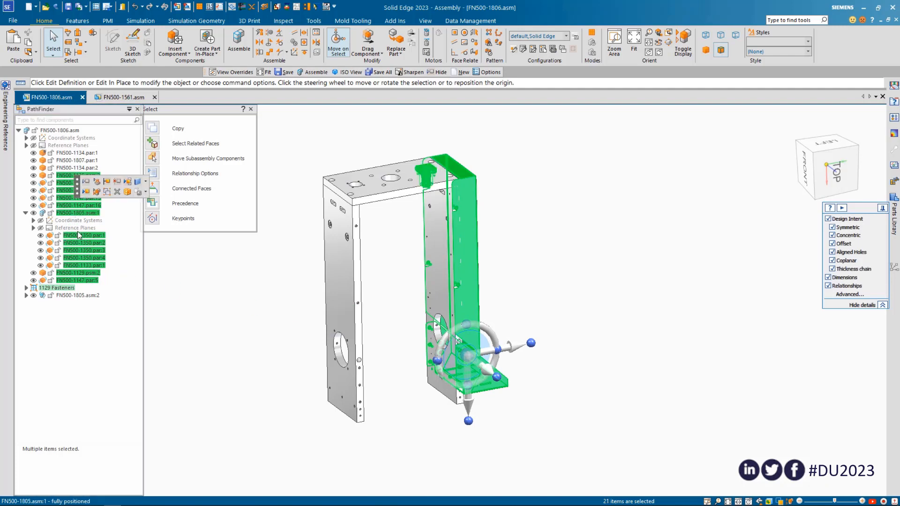
Replace the individually selected FN500-1350 and FN500-1133 parts with the whole FN500-1805.asm:1 sub-assembly in the selection
left_click(80, 238)
left_click(79, 236, "ctrl")
left_click(79, 244, "ctrl")
left_click(79, 252, "ctrl")
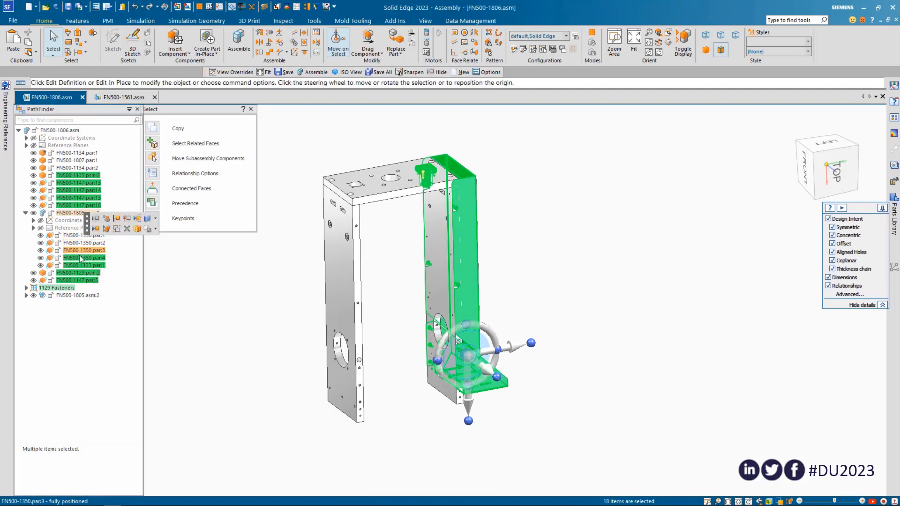
left_click(79, 260, "ctrl")
left_click(80, 265, "ctrl")
left_click(82, 216, "ctrl")
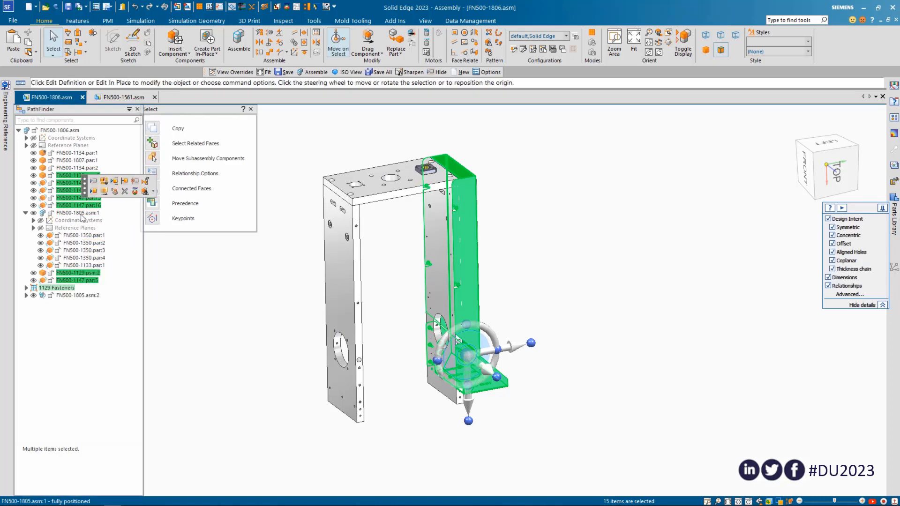
left_click(70, 214, "ctrl")
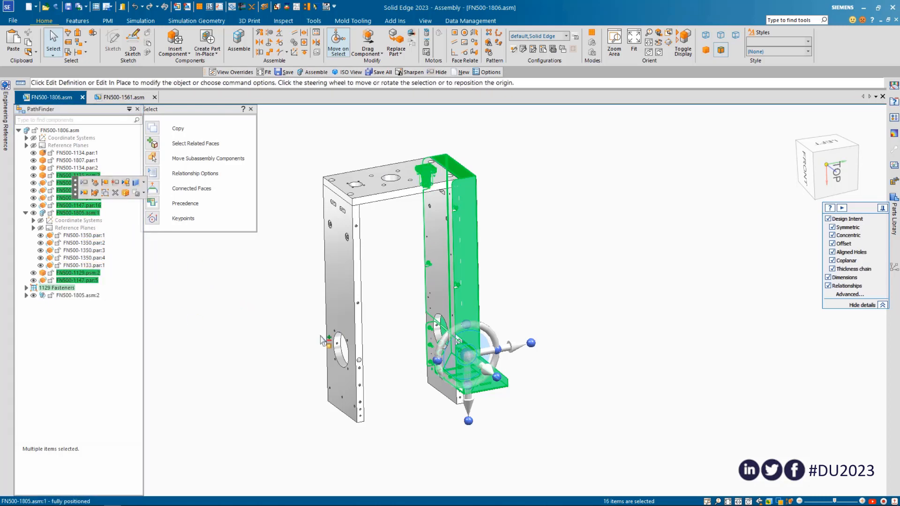
Copy the selected components and sub-assembly, and paste them into the same FN500-1806 assembly
scroll(492, 304, "down", 3)
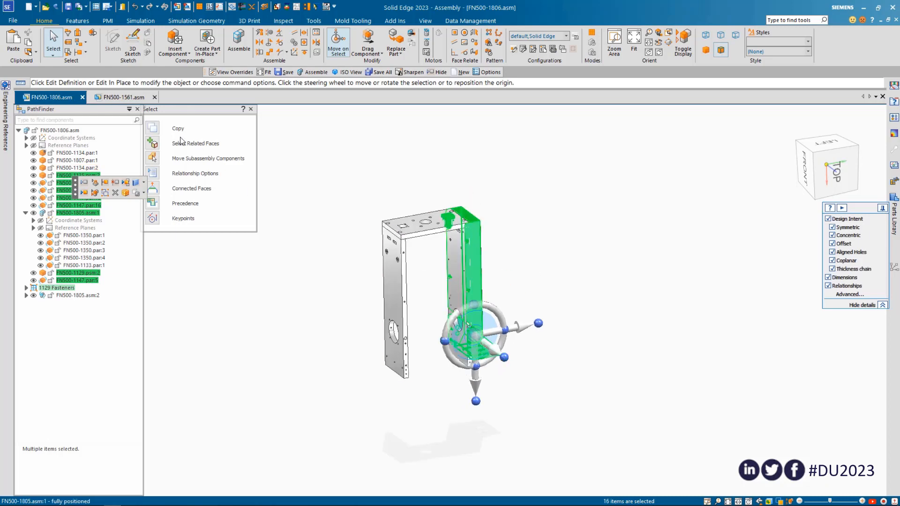
left_click(30, 44)
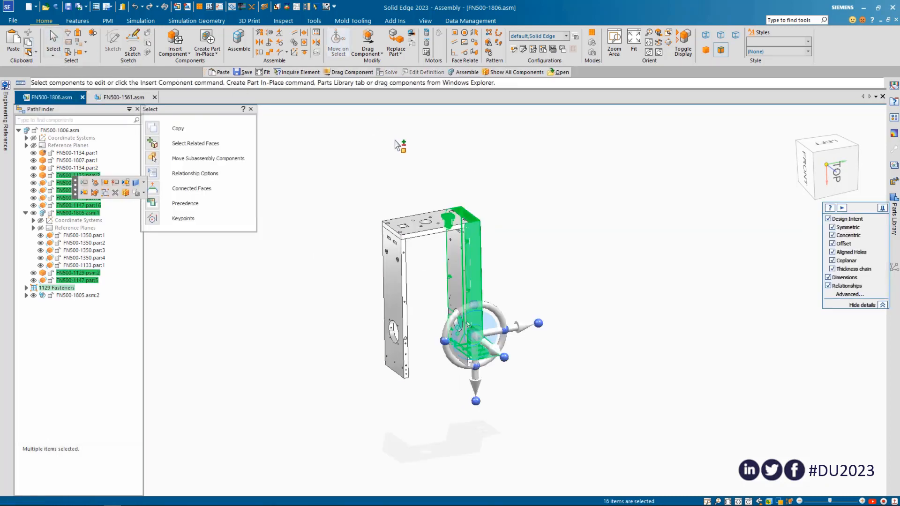
left_click(22, 45)
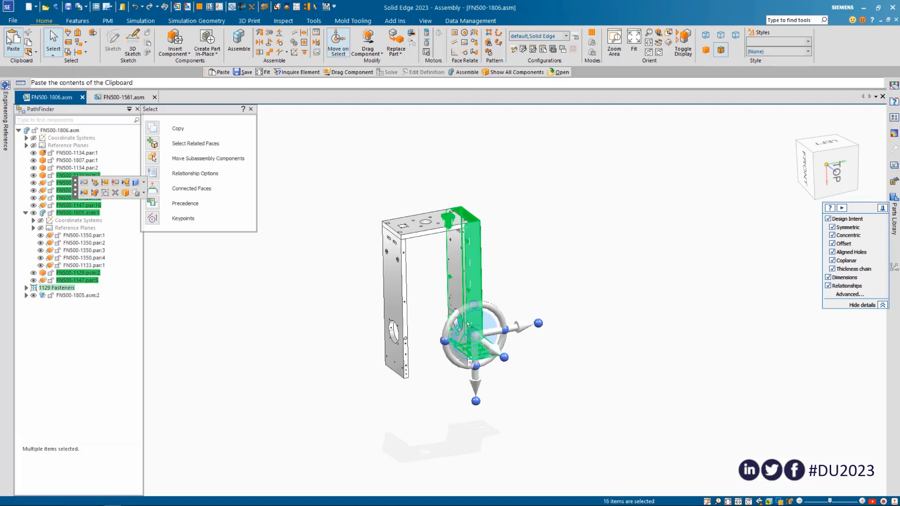
scroll(420, 183, "down", 4)
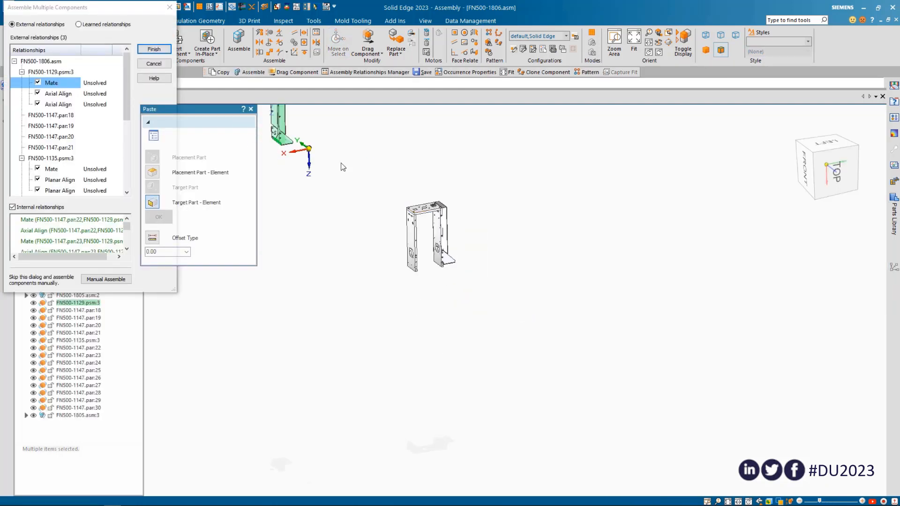
scroll(356, 198, "down", 4)
scroll(336, 173, "up", 4)
scroll(336, 175, "up", 6)
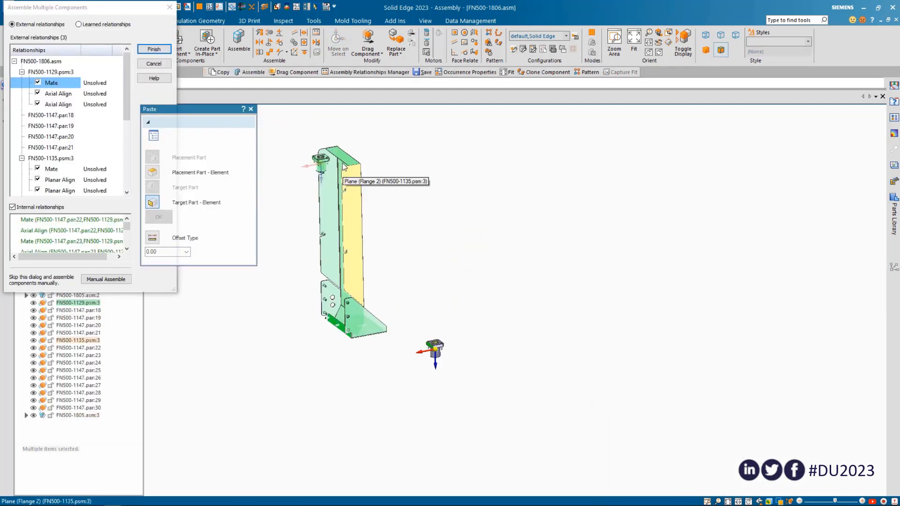
scroll(303, 149, "down", 2)
scroll(347, 412, "up", 5)
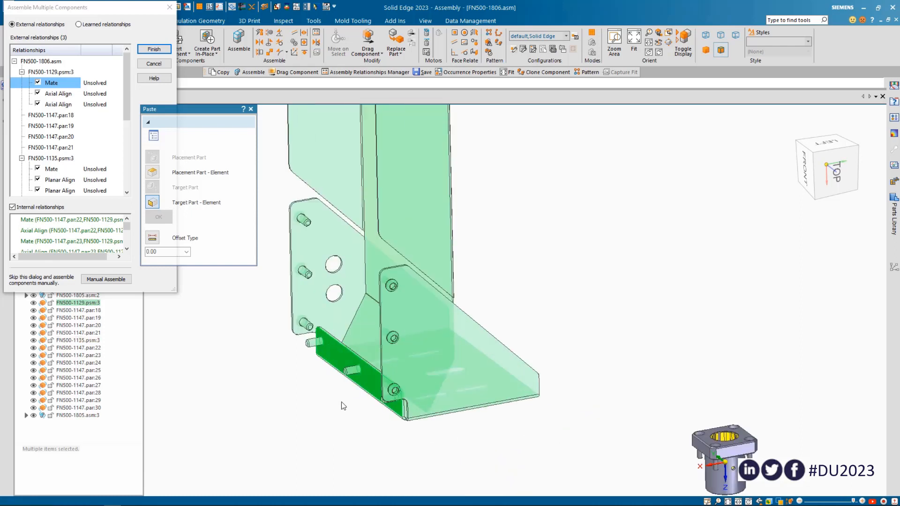
scroll(338, 360, "down", 5)
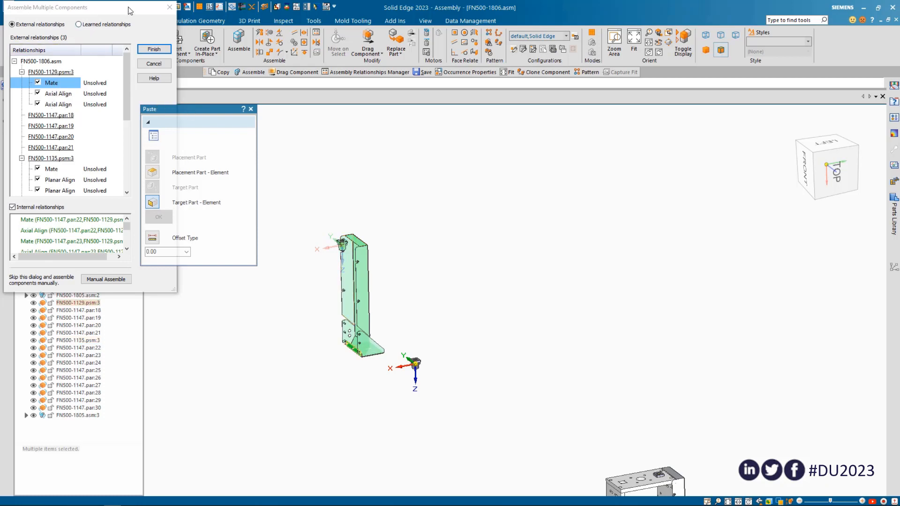
Move the Assemble Multiple Components dialog clear of the model, and mate bracket FN500-1129.psm:3 to the outer face of side plate FN500-1134.par:1
left_click_drag(130, 10, 719, 147)
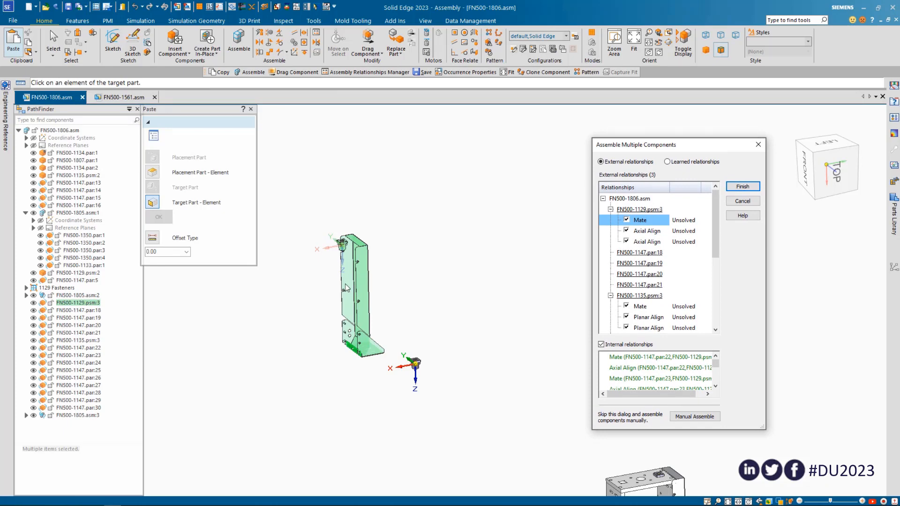
scroll(389, 397, "down", 4)
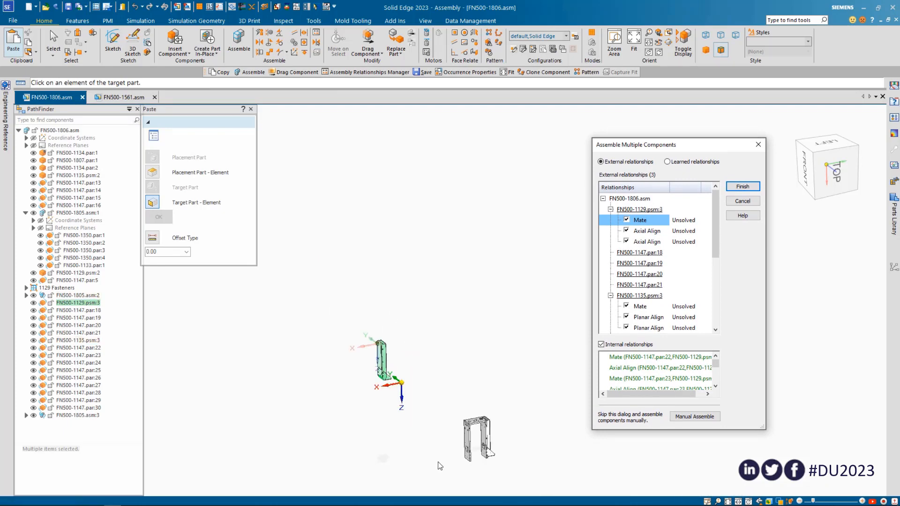
scroll(469, 471, "up", 5)
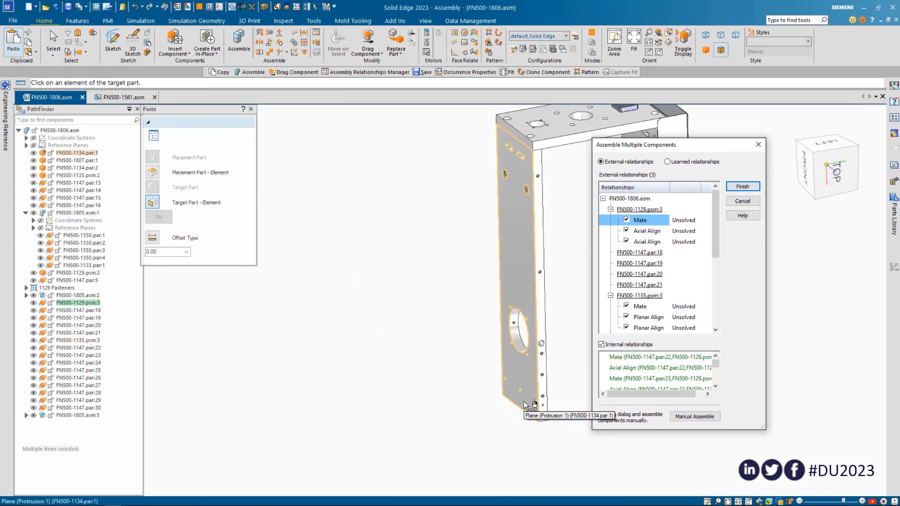
left_click(525, 406)
scroll(459, 409, "down", 5)
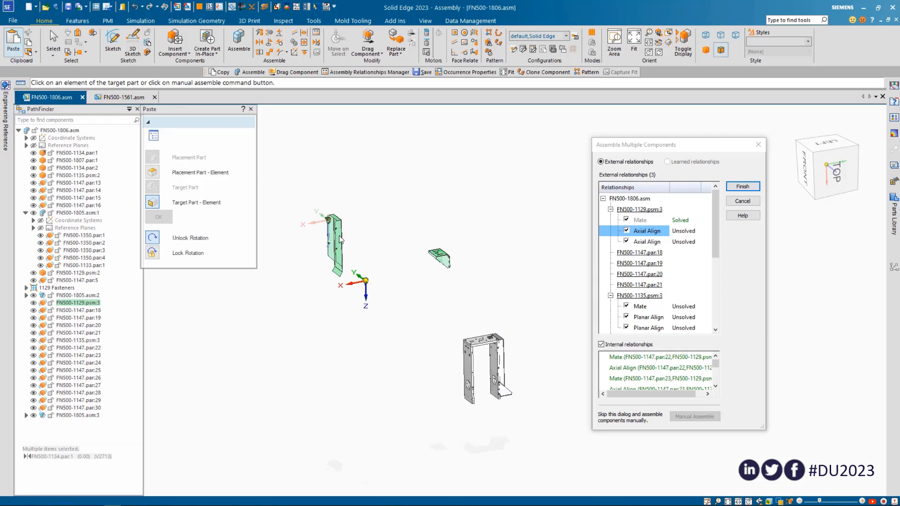
Solve both Axial Align relationships of bracket FN500-1129.psm:3 using matching holes at the lower end of side plate FN500-1134.par:1
scroll(328, 224, "up", 5)
scroll(329, 225, "down", 6)
scroll(435, 249, "up", 6)
scroll(370, 281, "up", 6)
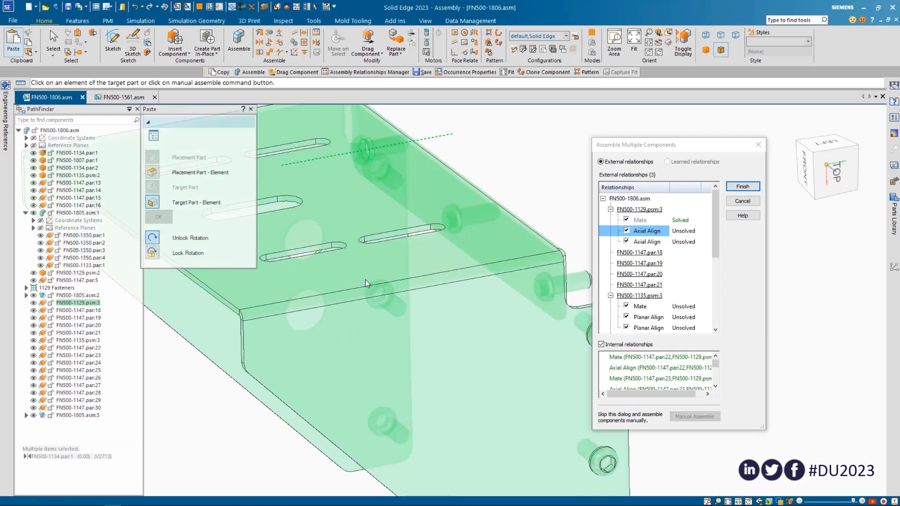
scroll(389, 291, "down", 5)
middle_click_drag(412, 285, 379, 326)
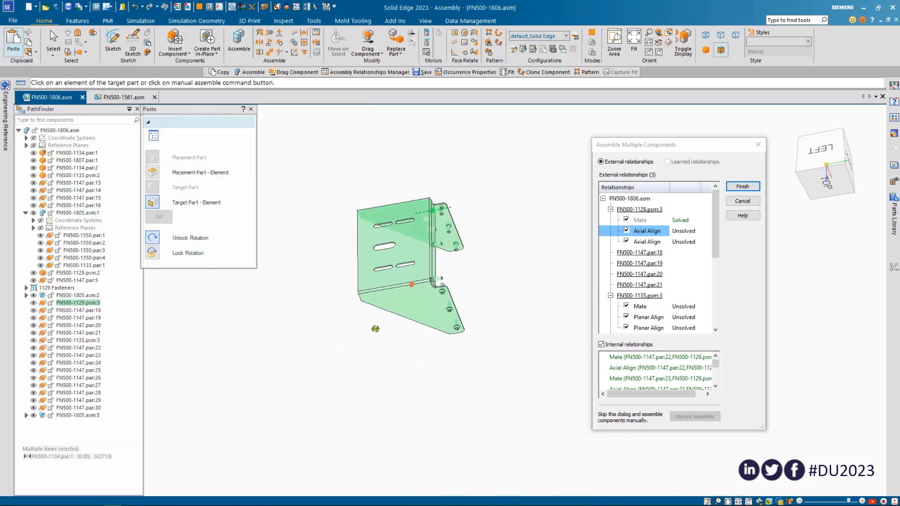
scroll(445, 230, "up", 5)
scroll(417, 224, "down", 10)
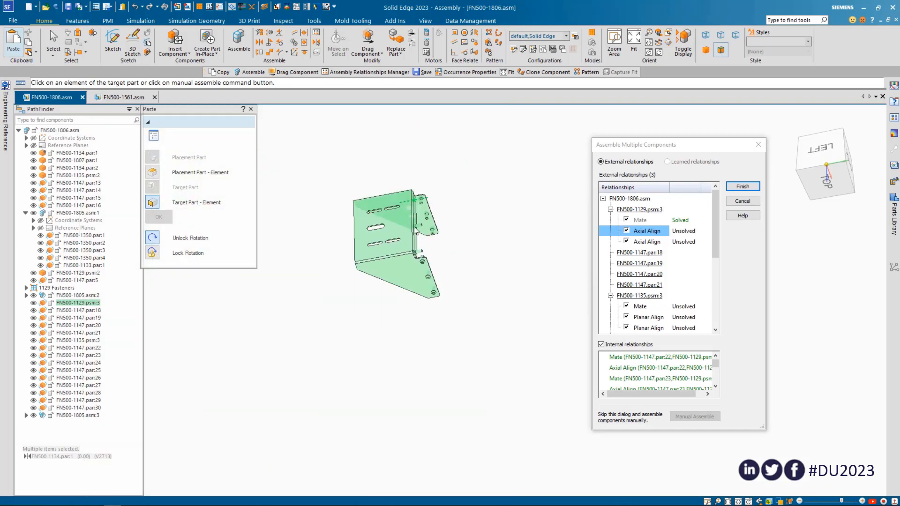
middle_click_drag(448, 366, 453, 378)
scroll(453, 378, "up", 10)
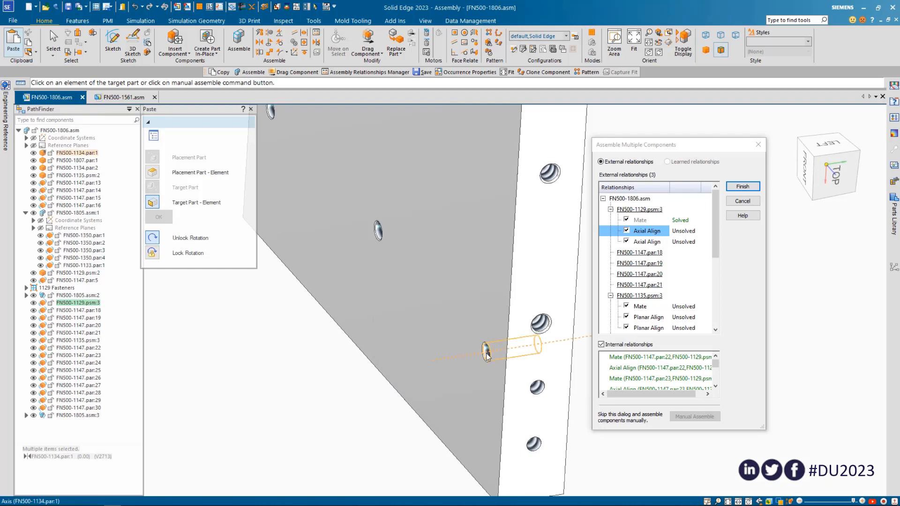
left_click(539, 328)
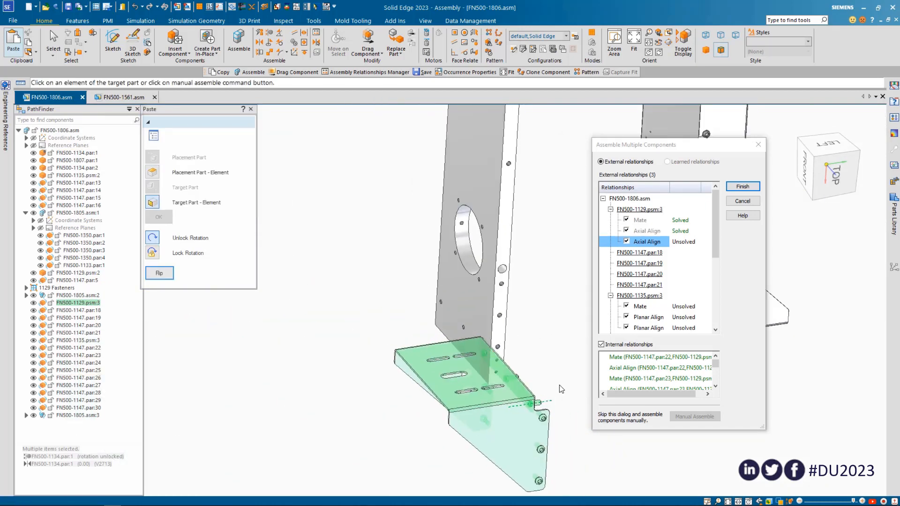
left_click(443, 302)
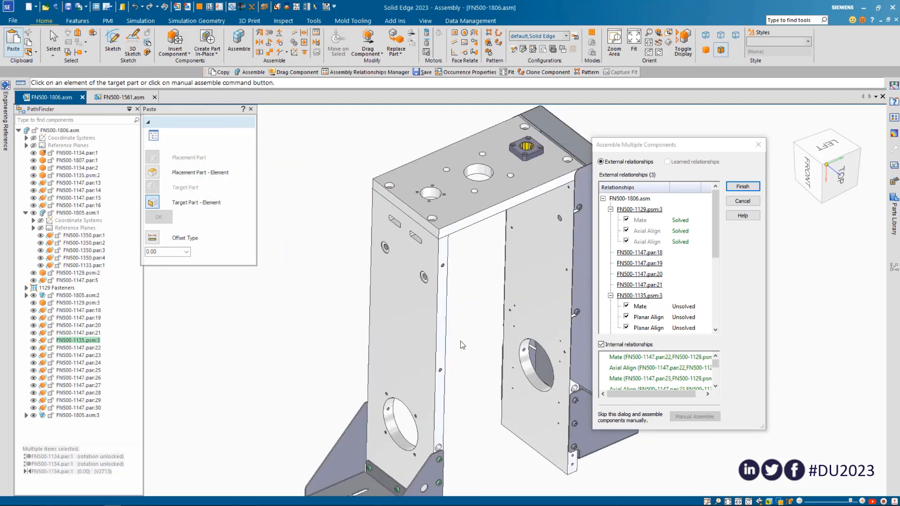
Solve the Mate and both Planar Align relationships of cover FN500-1135.psm:3 against side plate FN500-1134.par:1 and top plate FN500-1807.par:1
left_click(430, 301)
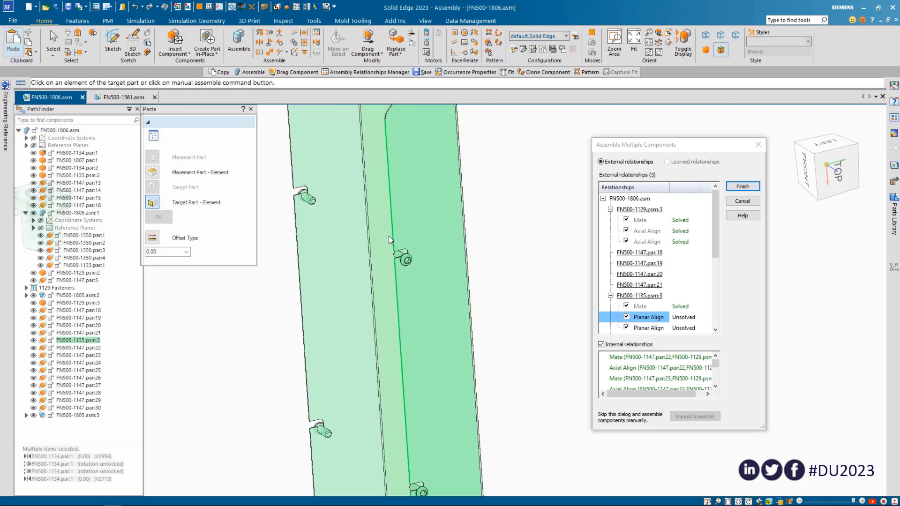
left_click(390, 258)
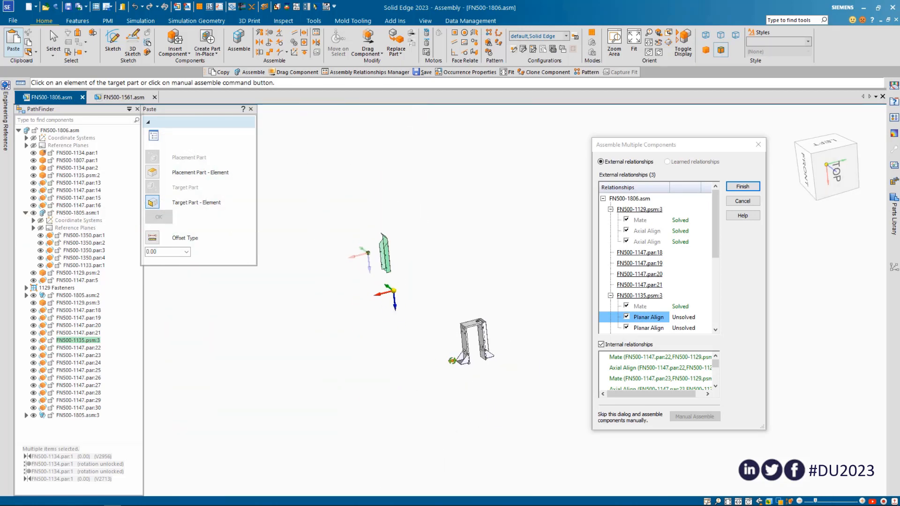
left_click(530, 317)
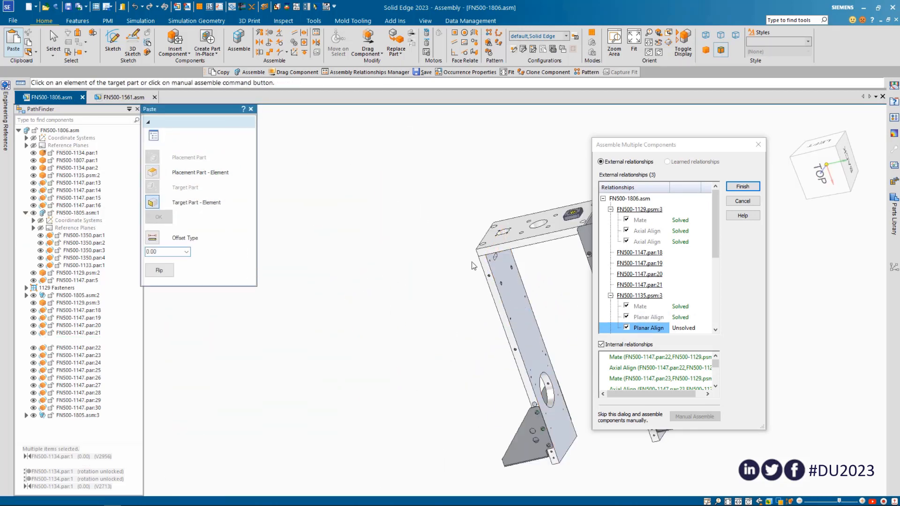
left_click(488, 243)
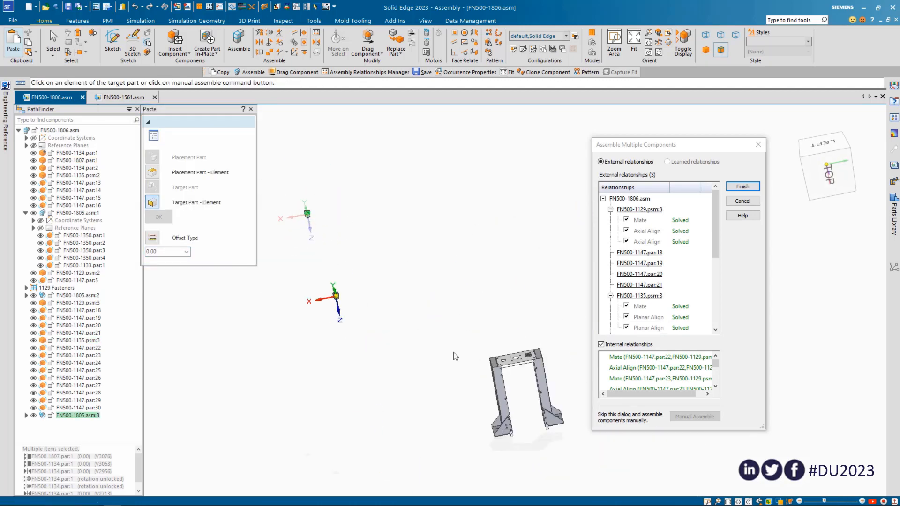
Mate FN500-1805.asm:3 to the top face of plate FN500-1807.par:1, and axially align it with the large opening and a neighbouring small hole
left_click(469, 294)
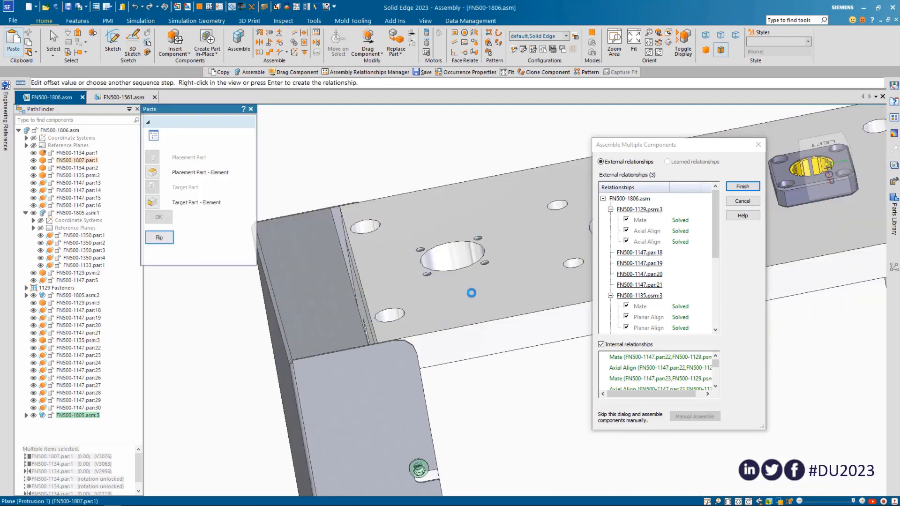
left_click(428, 257)
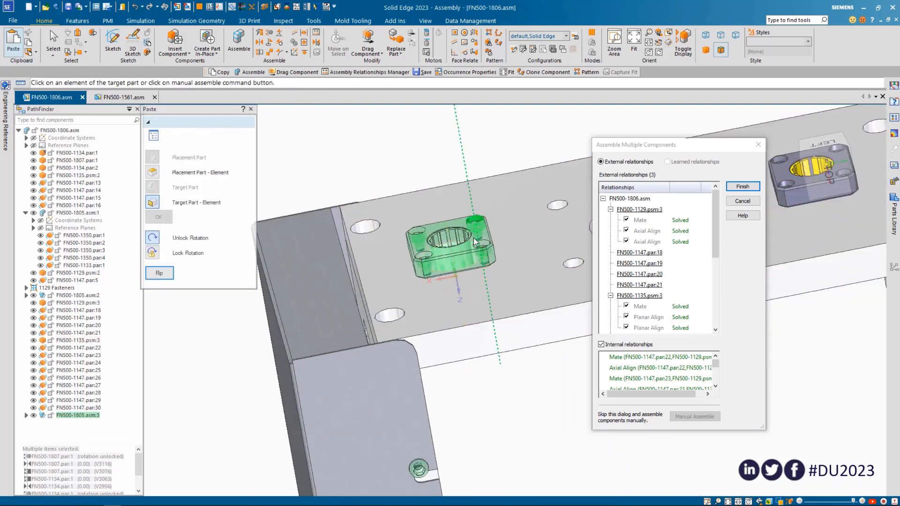
left_click(477, 241)
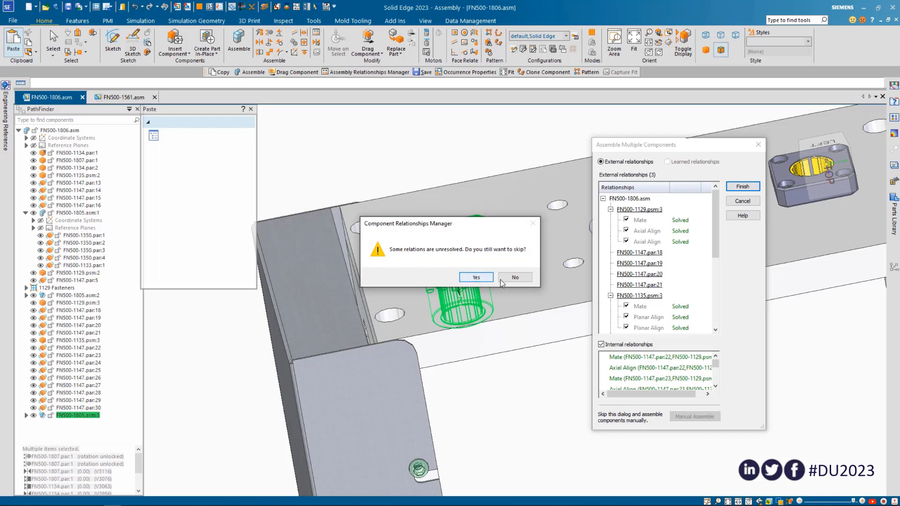
Close the pasted-component placement, skipping the unresolved relations, and clear the selection
left_click(477, 278)
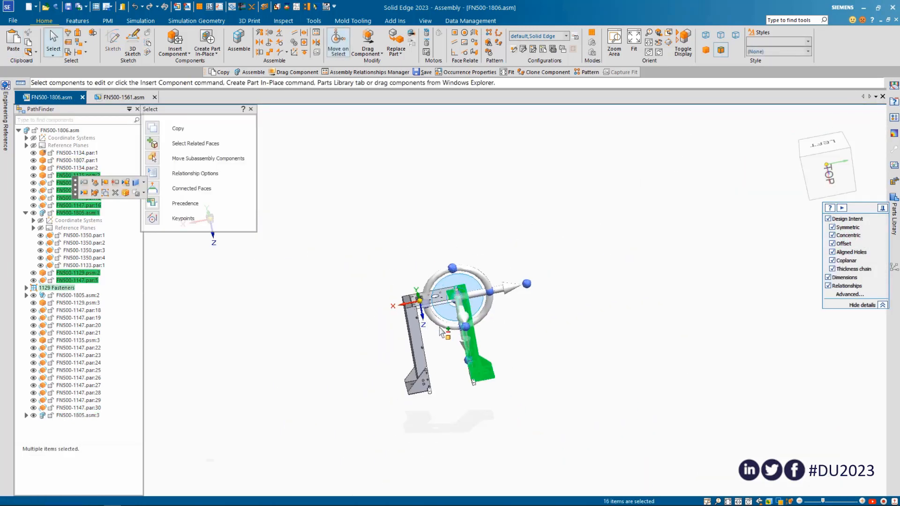
scroll(375, 300, "up", 3)
left_click(372, 299)
scroll(306, 257, "up", 5)
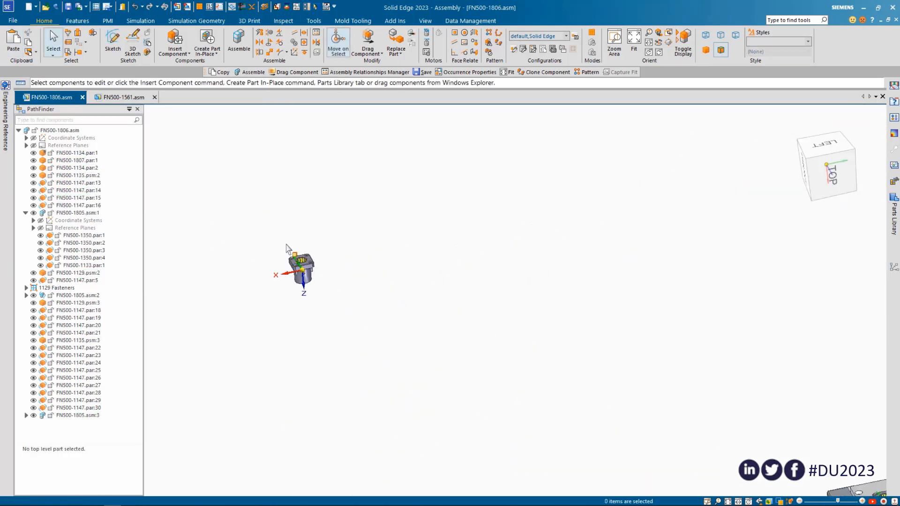
Try to delete the stray sub-assembly floating away from the frame by selecting its parts as a group
left_click_drag(270, 236, 376, 326)
key("Delete")
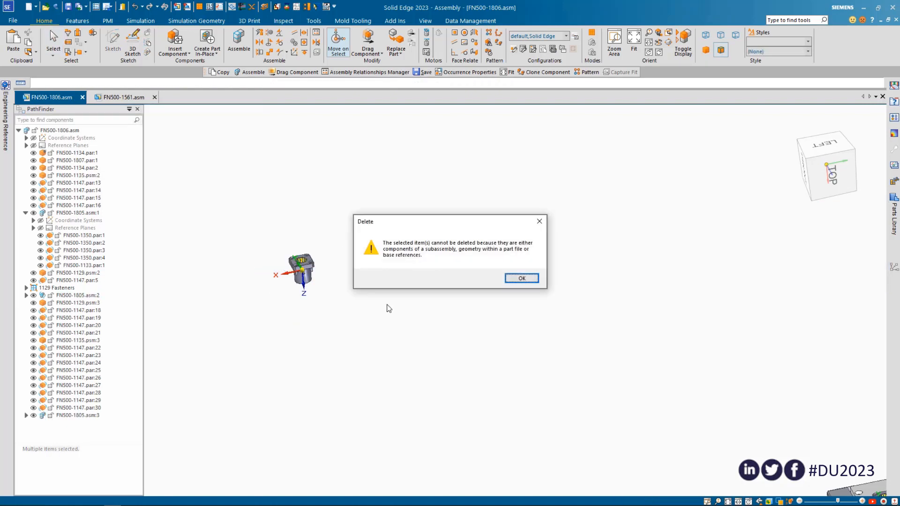
left_click(521, 279)
scroll(420, 295, "down", 3)
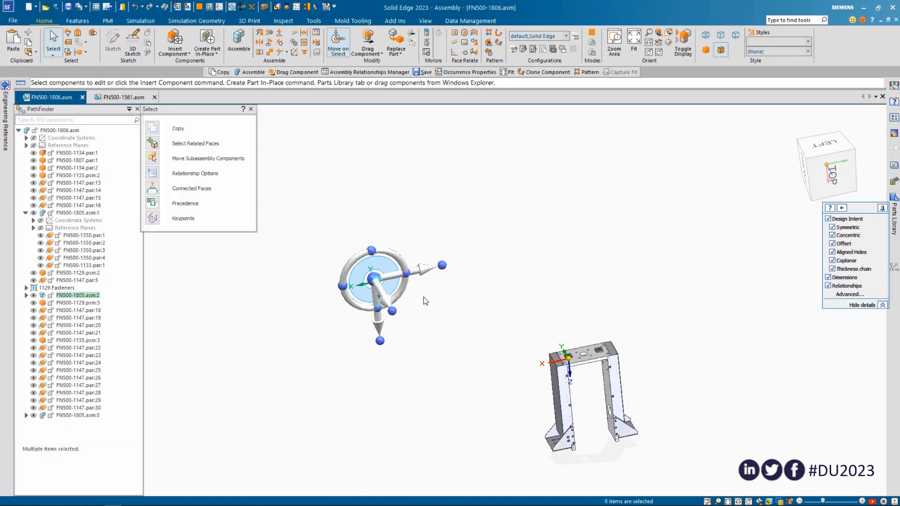
left_click(425, 301)
left_click_drag(370, 265, 401, 309)
key("Delete")
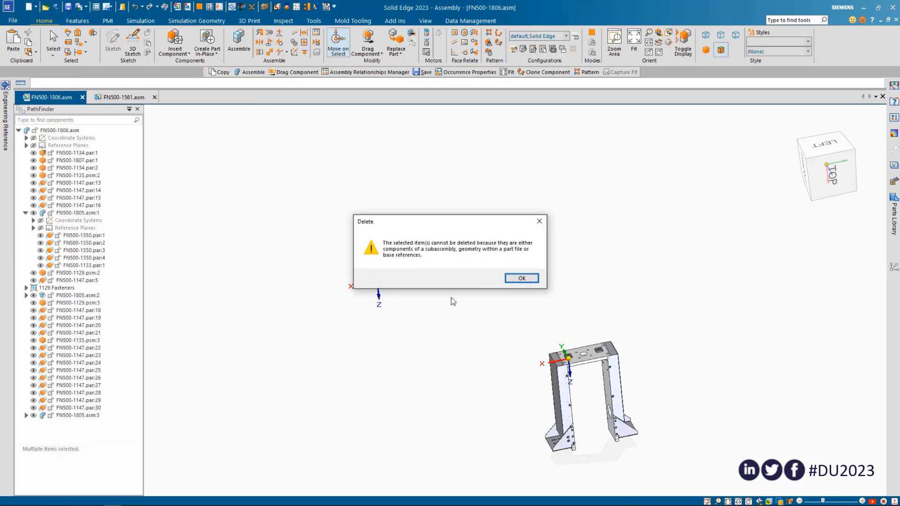
left_click(511, 279)
left_click(511, 280)
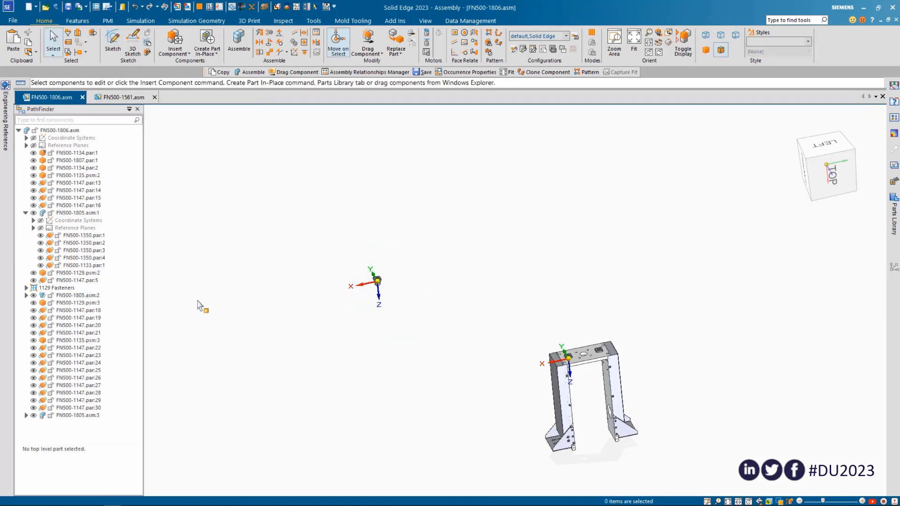
Delete the stray sub-assembly FN500-1805.asm:2 from FN500-1806.asm
left_click(75, 295)
key("Delete")
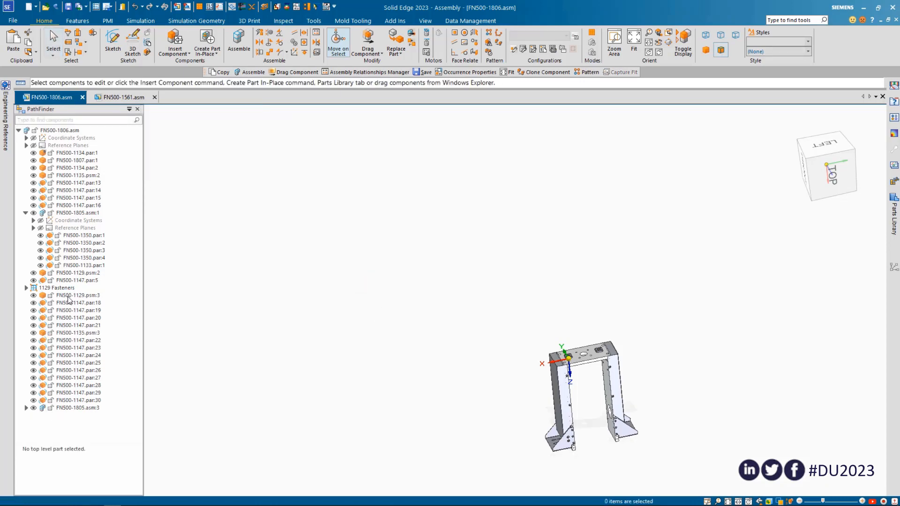
key("ctrl+shift+f")
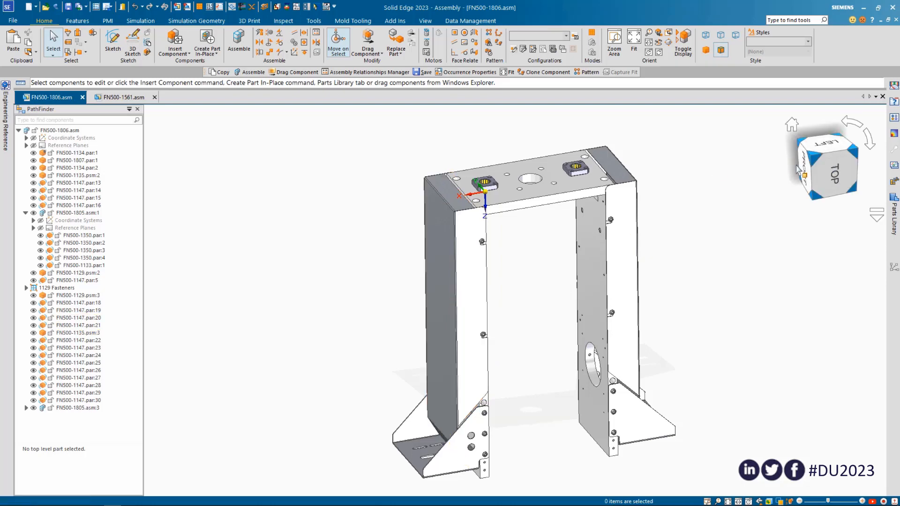
Select cover FN500-1135.psm:3, its fasteners FN500-1147.par:18 to :21 and sub-assembly FN500-1805.asm:3, and copy them
left_click(834, 174)
left_click_drag(422, 183, 485, 289)
left_click(454, 249, "ctrl")
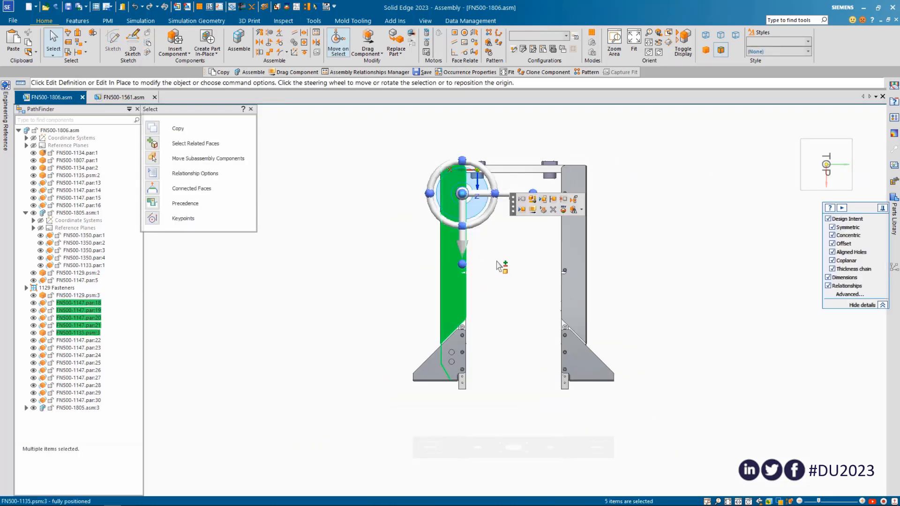
middle_click_drag(500, 262, 516, 298)
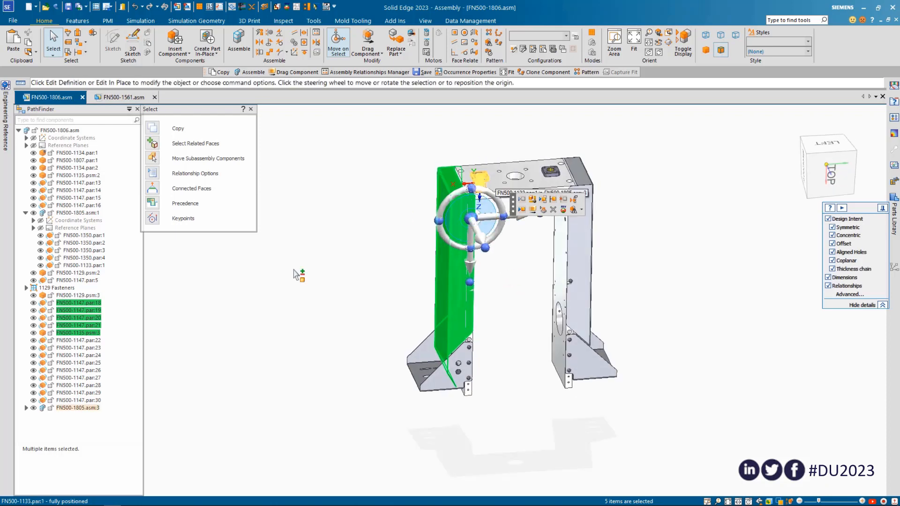
left_click(70, 408, "ctrl")
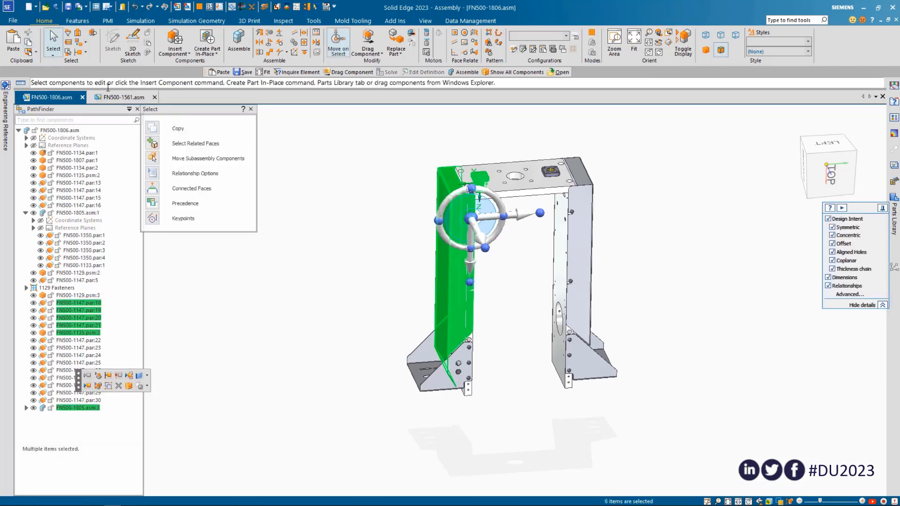
Switch to FN500-1561.asm and open its sub-assembly FN500-1560.asm in its own window
left_click(121, 97)
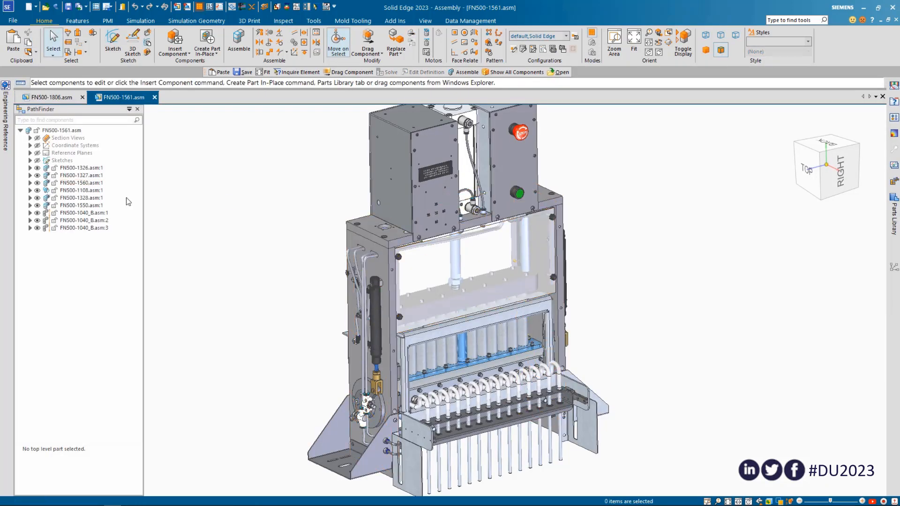
right_click(85, 183)
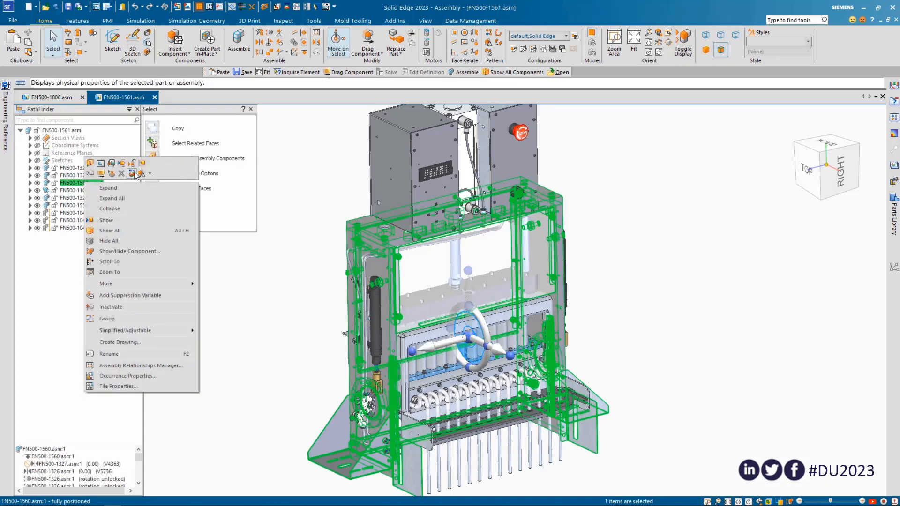
left_click(112, 164)
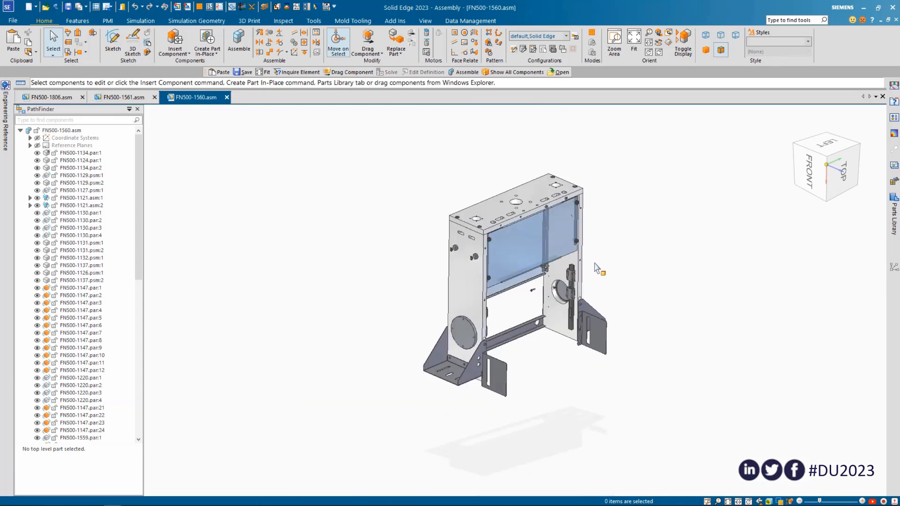
Paste the copied components and solve the Mate and both Planar Align relationships of cover FN500-1135.psm:1 against FN500-1134.par:1 and FN500-1124.par:1
key("ctrl+v")
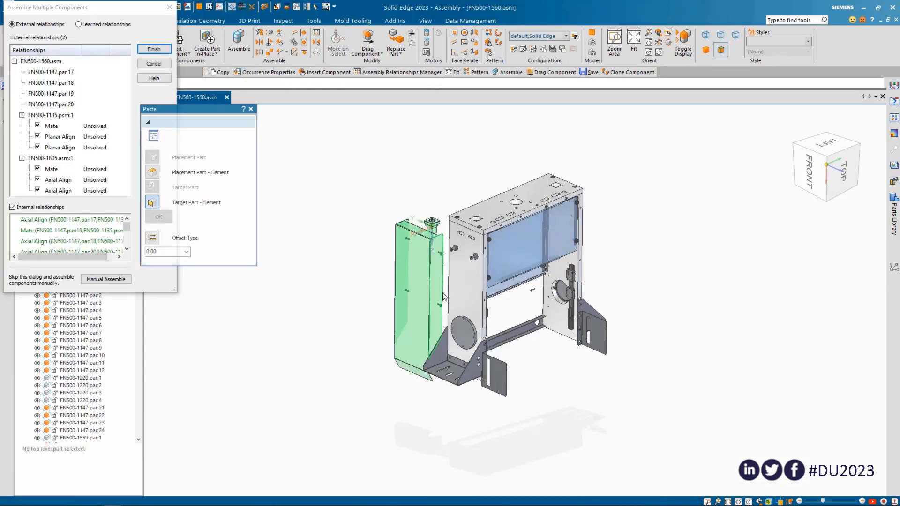
middle_click_drag(444, 296, 291, 364)
middle_click_drag(265, 397, 379, 277)
scroll(403, 191, "up", 5)
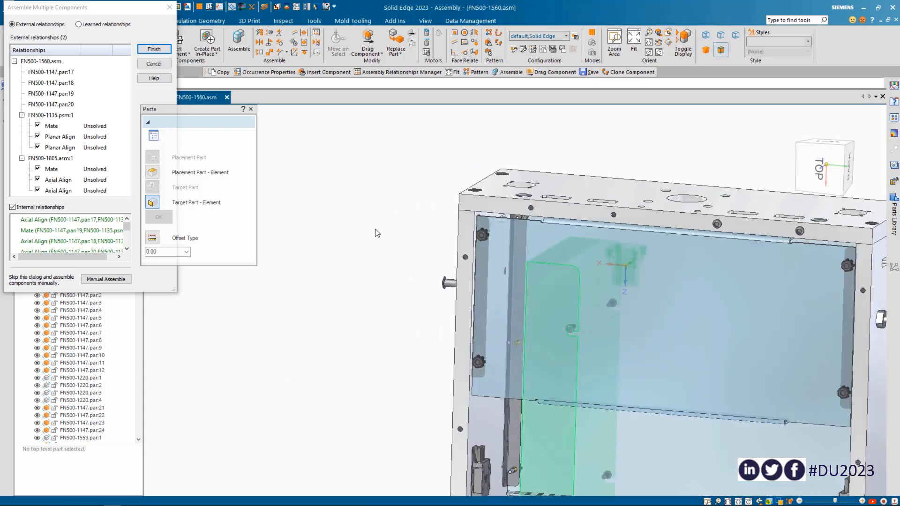
scroll(464, 221, "up", 5)
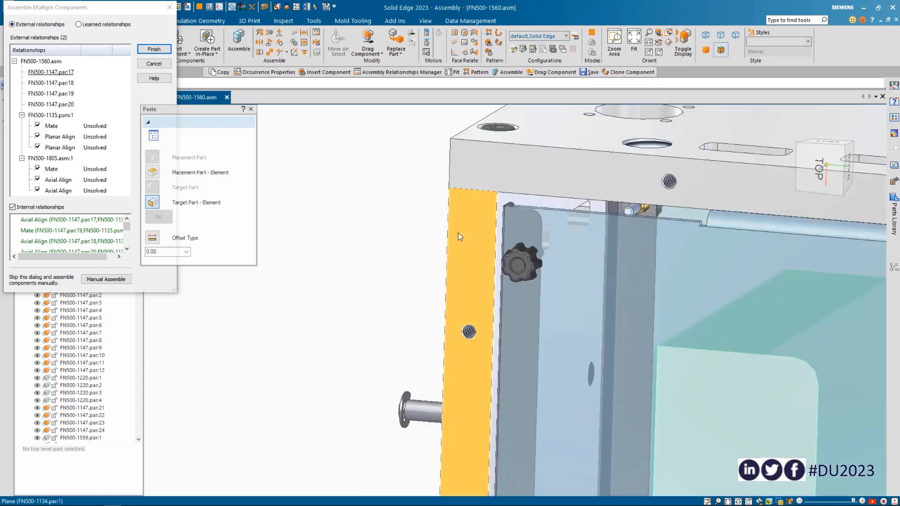
left_click(474, 220)
left_click(503, 199)
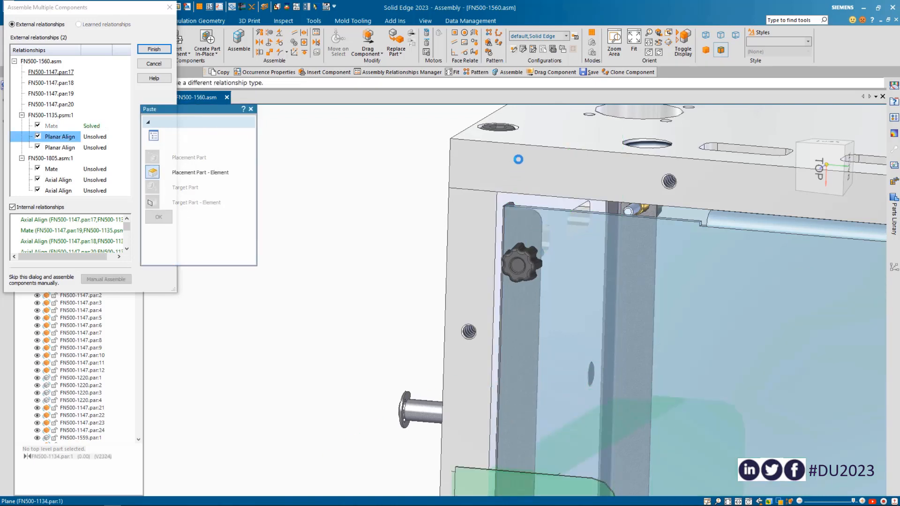
left_click(541, 137)
Mate FN500-1805.asm:1 to the top of plate FN500-1124.par:1, axially align it with the large and small holes, and decline Large Assembly Performance mode
left_click(519, 176)
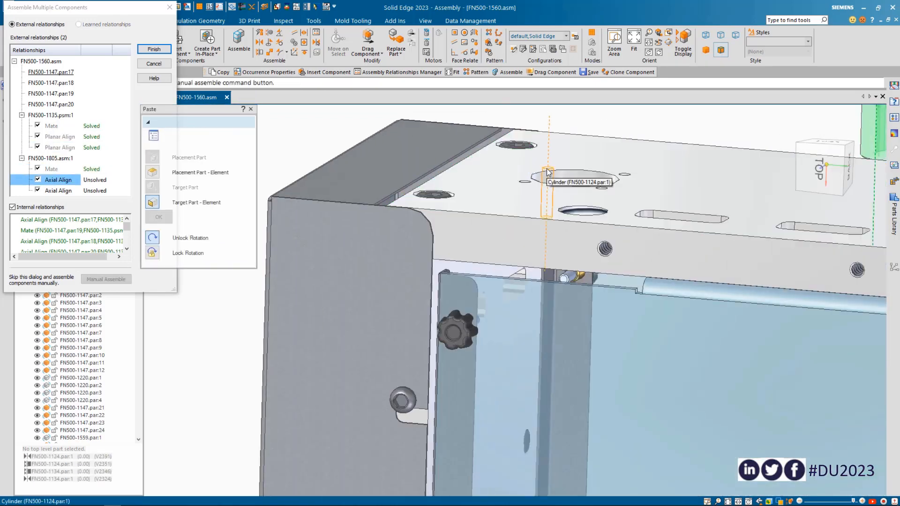
left_click(615, 180)
left_click(624, 180)
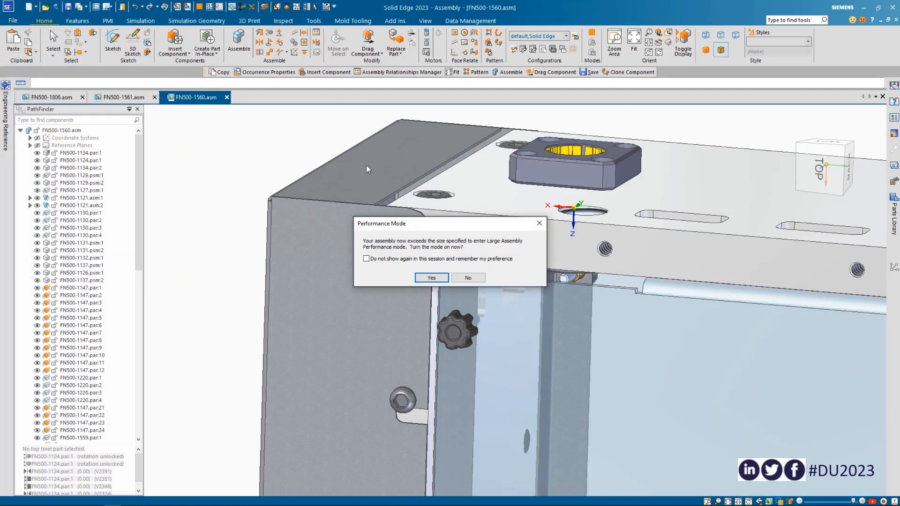
left_click(467, 279)
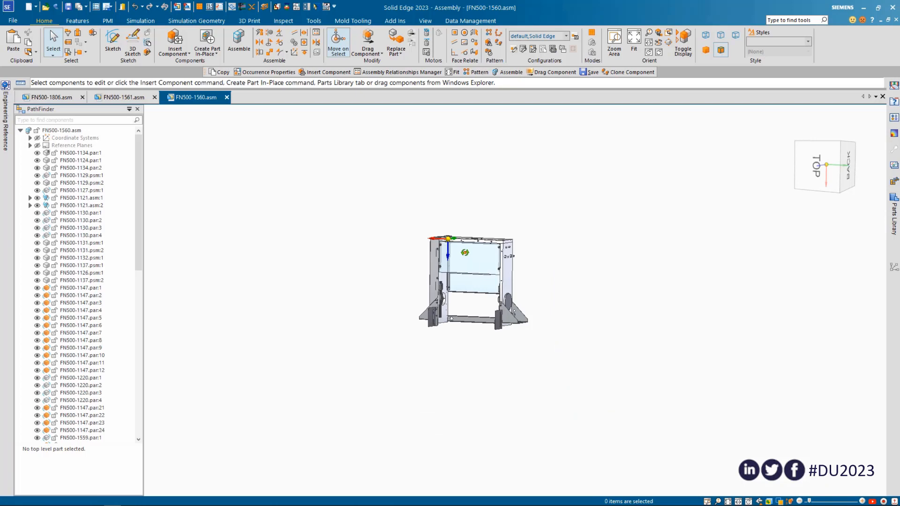
Paste the components again and solve the Mate and both Planar Align relationships of cover FN500-1135.psm:2 against FN500-1134.par:2 and FN500-1124.par:1
middle_click_drag(465, 252, 354, 282)
scroll(452, 280, "up", 4)
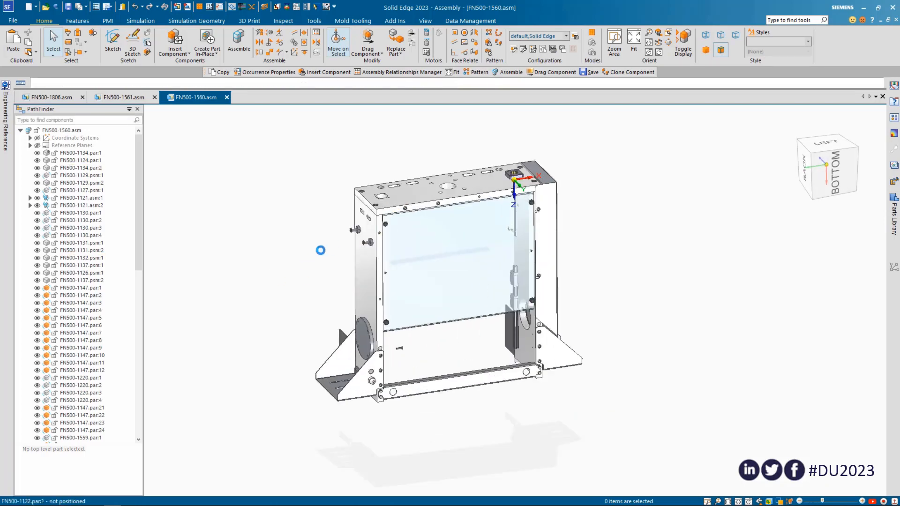
key("ctrl+v")
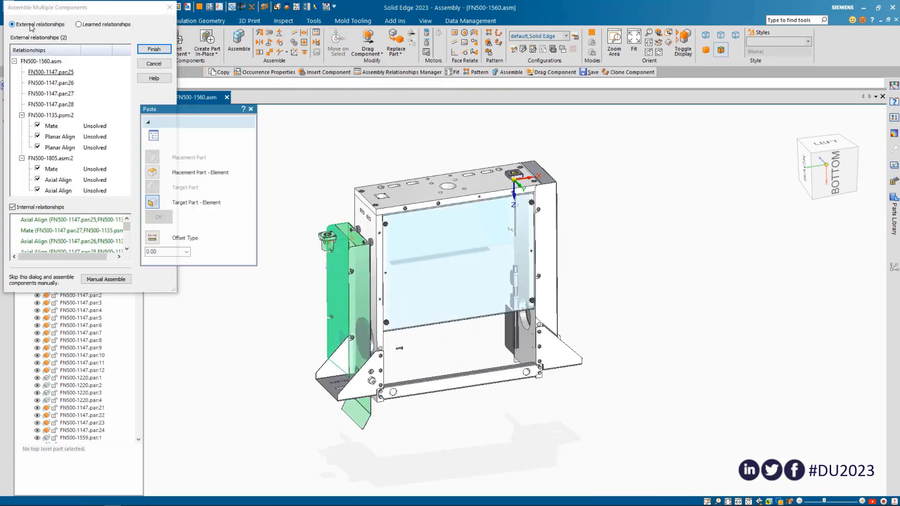
mouse_move(342, 211)
middle_mouse_down()
mouse_move(311, 195)
mouse_move(326, 212)
middle_mouse_up()
scroll(328, 212, "up", 8)
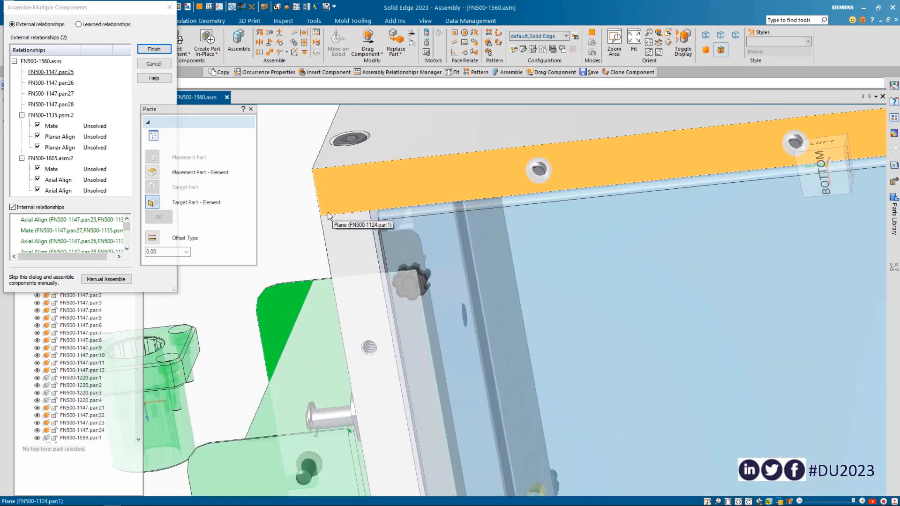
left_click(353, 237)
left_click(385, 223)
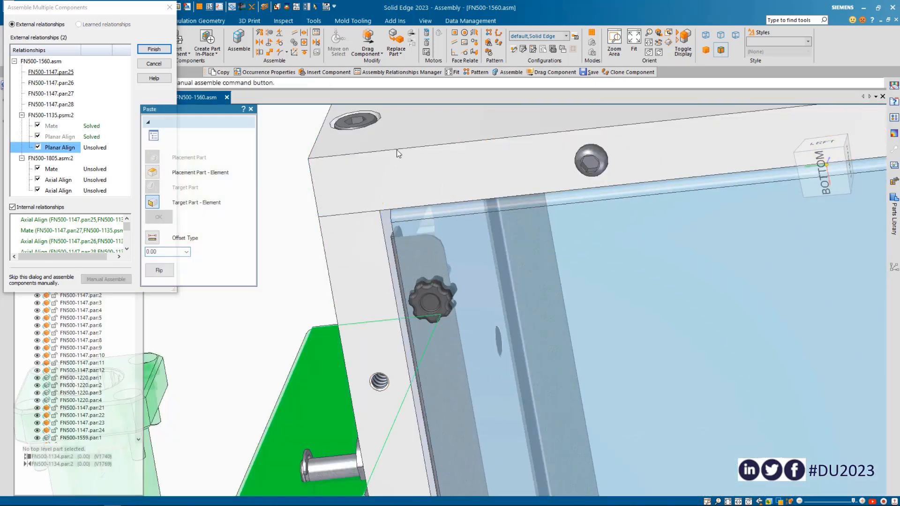
left_click(401, 140)
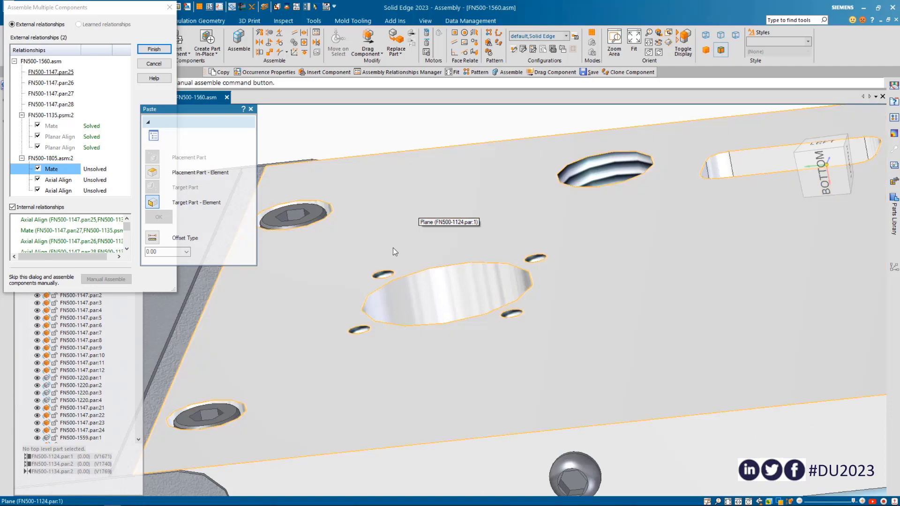
Mate FN500-1805.asm:2 to the top of plate FN500-1124.par:1 and axially align it with the large opening and a neighbouring small hole
left_click(393, 249)
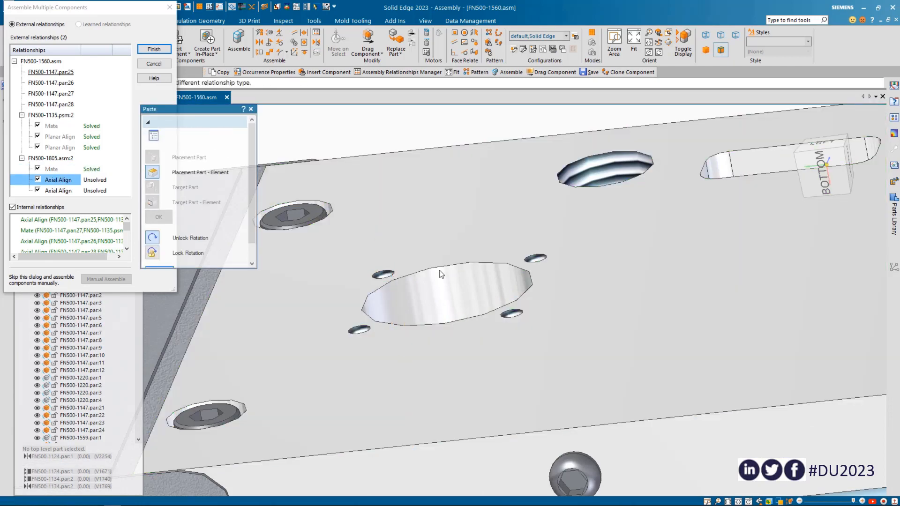
left_click(534, 260)
left_click(535, 259)
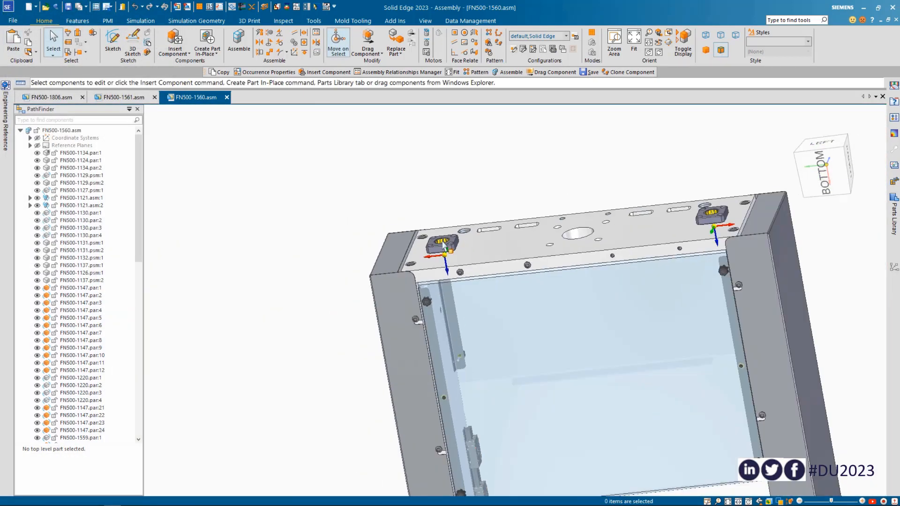
Close FN500-1560.asm and return to FN500-1561.asm to review the added covers in the full machine
scroll(442, 247, "down", 5)
middle_click_drag(483, 287, 554, 270)
scroll(554, 270, "up", 3)
key("ctrl+i")
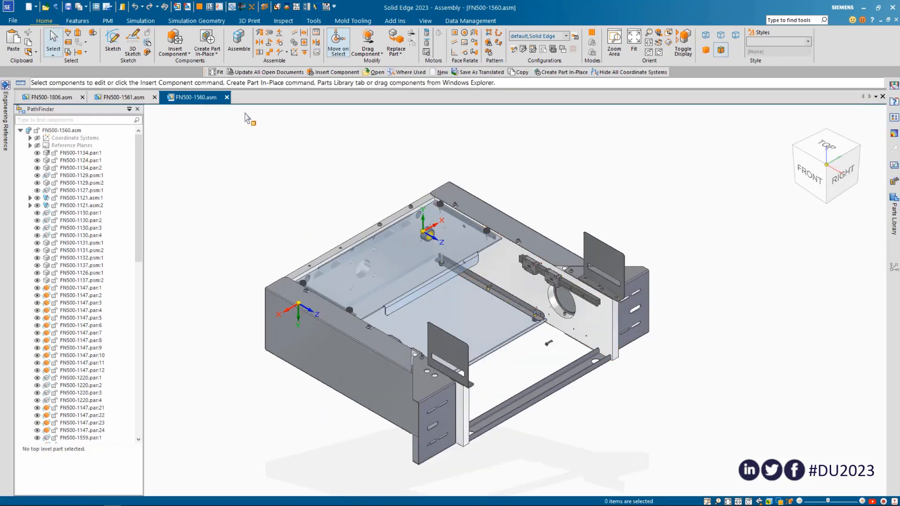
left_click(227, 98)
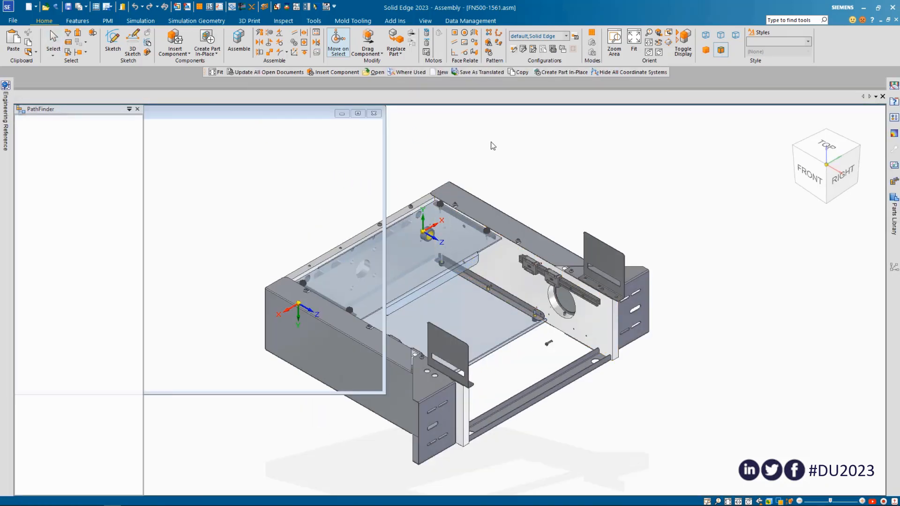
mouse_move(650, 239)
middle_mouse_down()
mouse_move(800, 232)
mouse_move(667, 241)
mouse_move(600, 233)
mouse_move(625, 253)
mouse_move(635, 245)
middle_mouse_up()
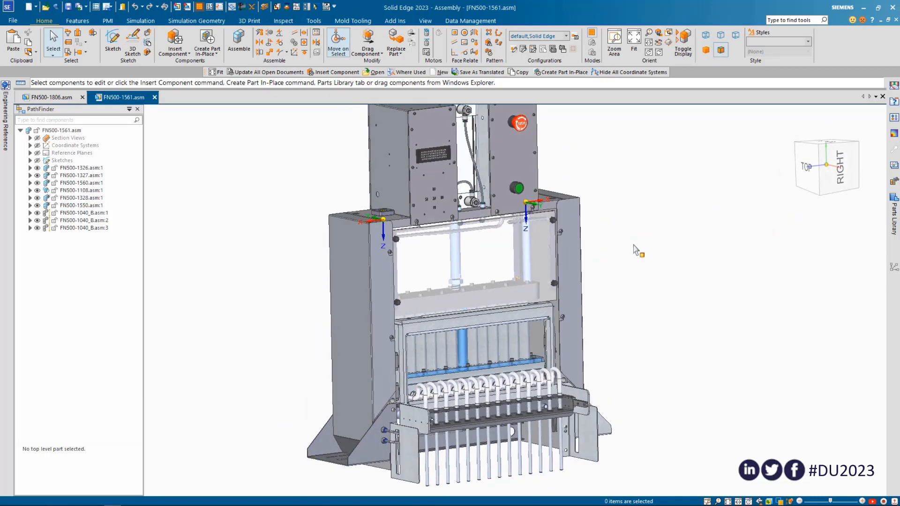
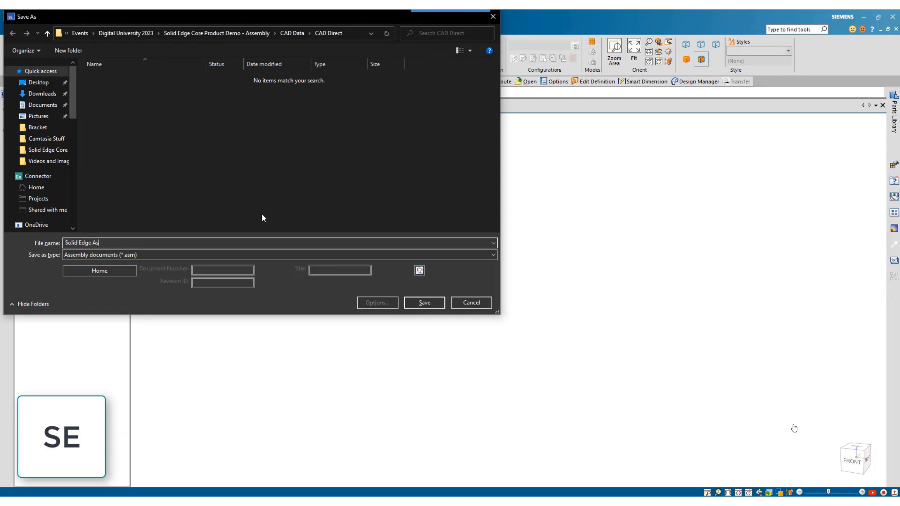
Save the new assembly as Solid Edge Assembly and insert Flange.prt into it with CAD Direct
key("Return")
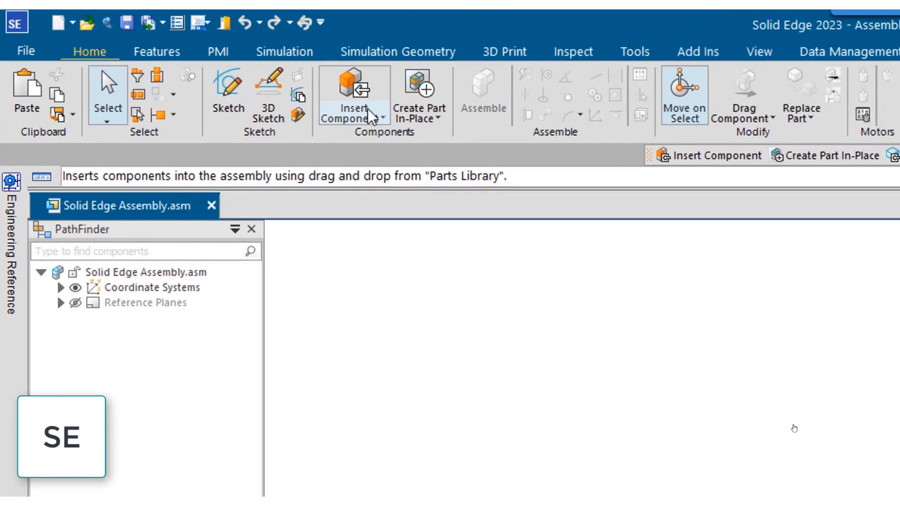
left_click(178, 59)
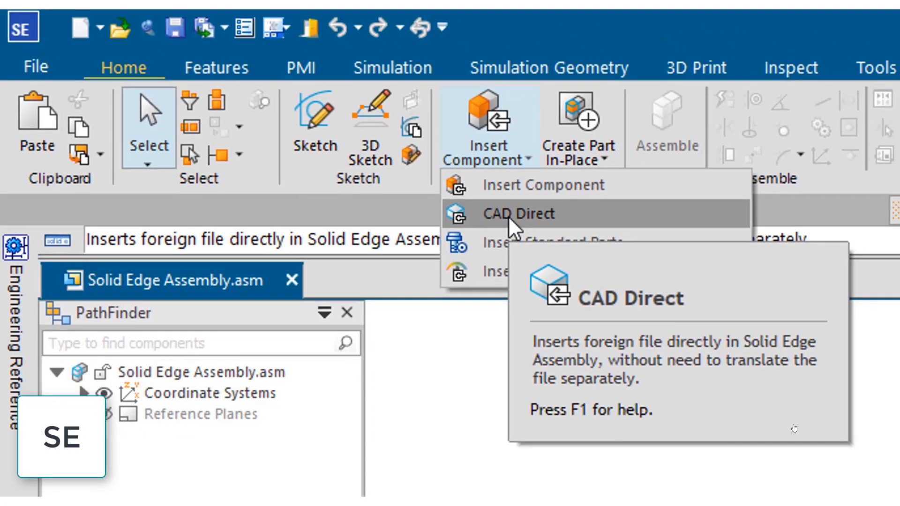
left_click(510, 215)
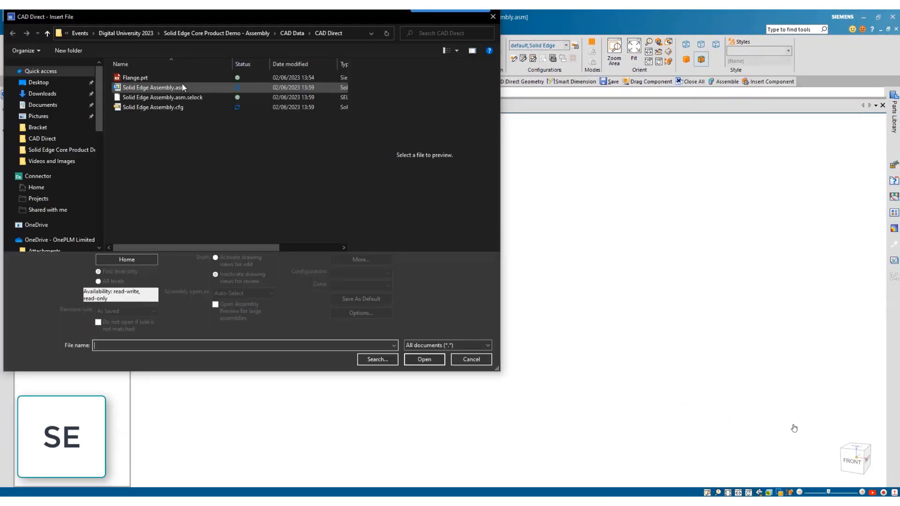
left_click(159, 77)
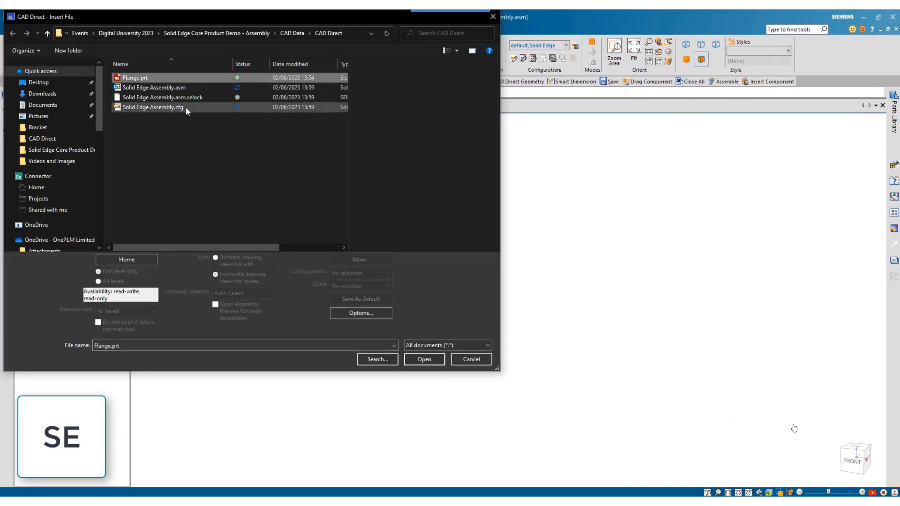
left_click(409, 361)
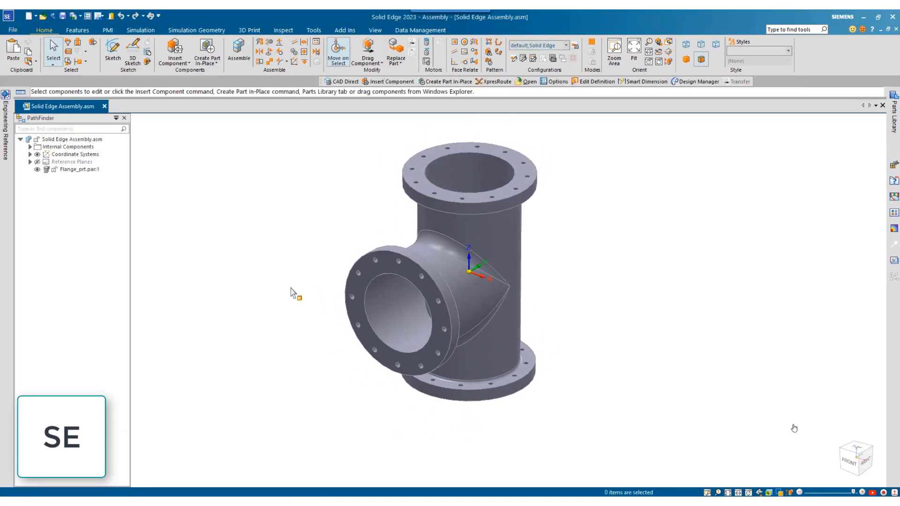
Create a part in place with its origin at the centre of the side flange opening, saving it as Plate
left_click(209, 63)
left_click(209, 72)
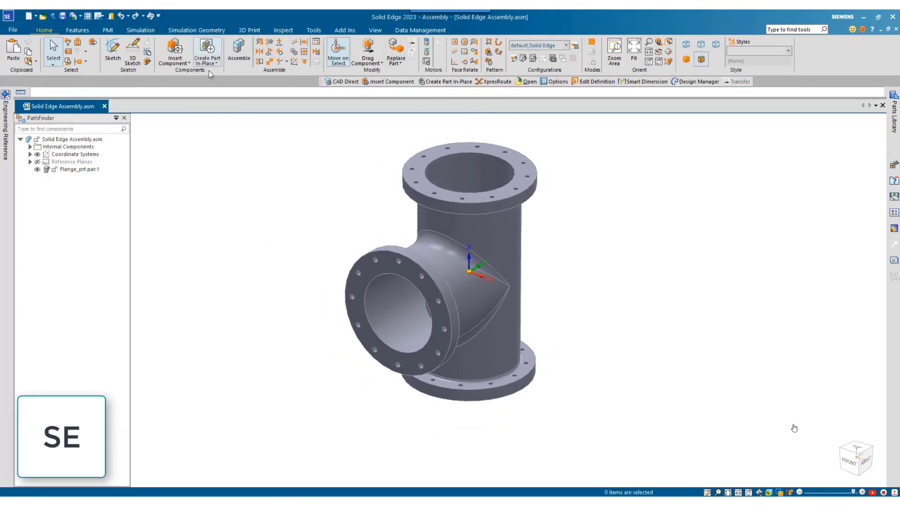
left_click(447, 310)
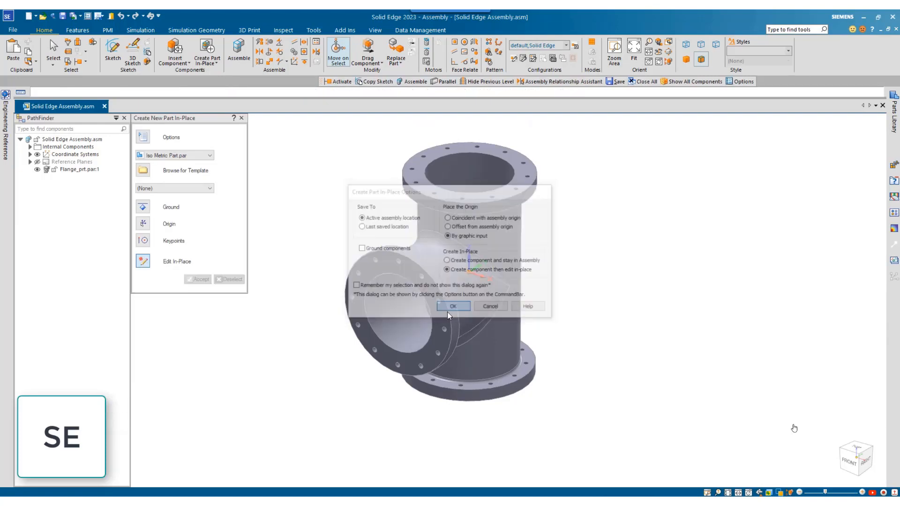
left_click(398, 313)
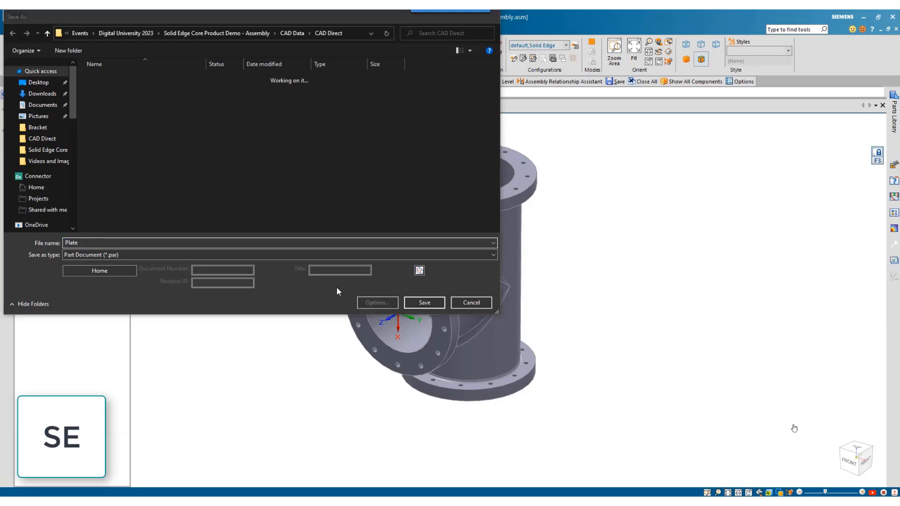
key("Return")
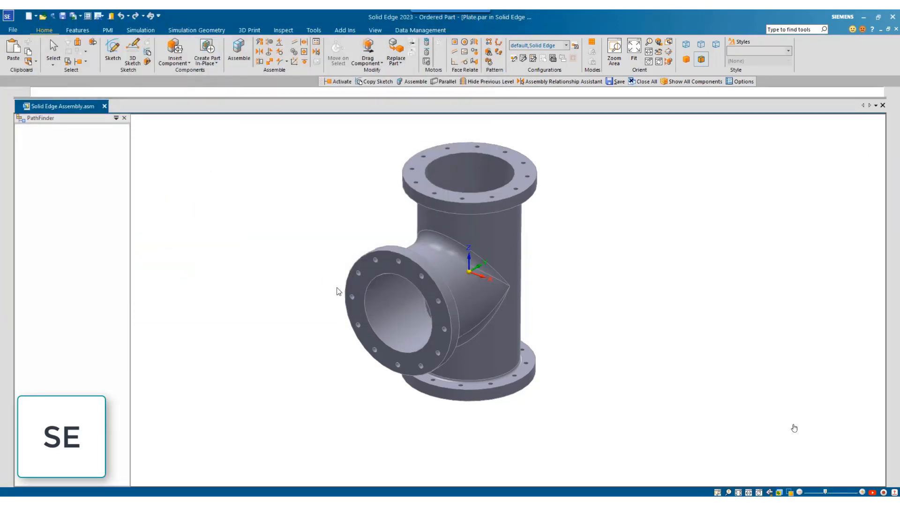
Sketch a closed, stepped half-profile for a revolve, 260 mm wide and about 31 mm thick, with a spigot about 21 mm deep inside the bore
left_click(255, 52)
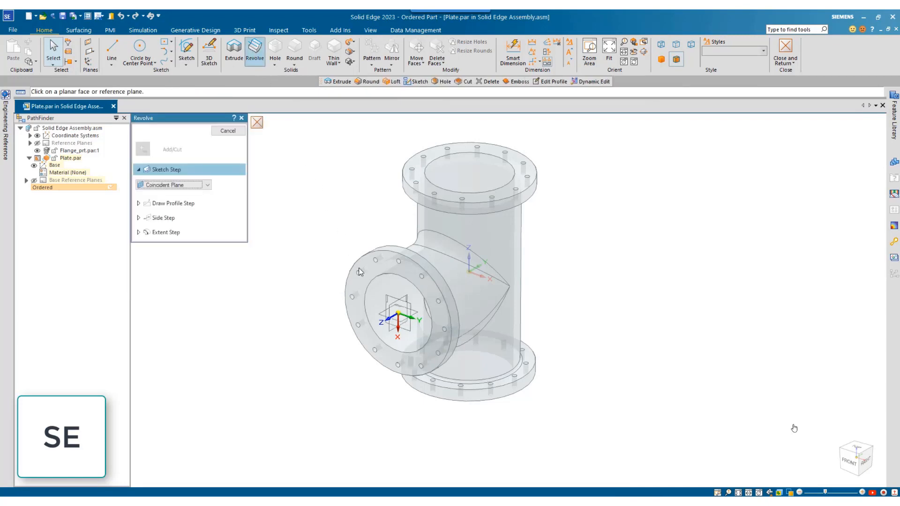
left_click(389, 326)
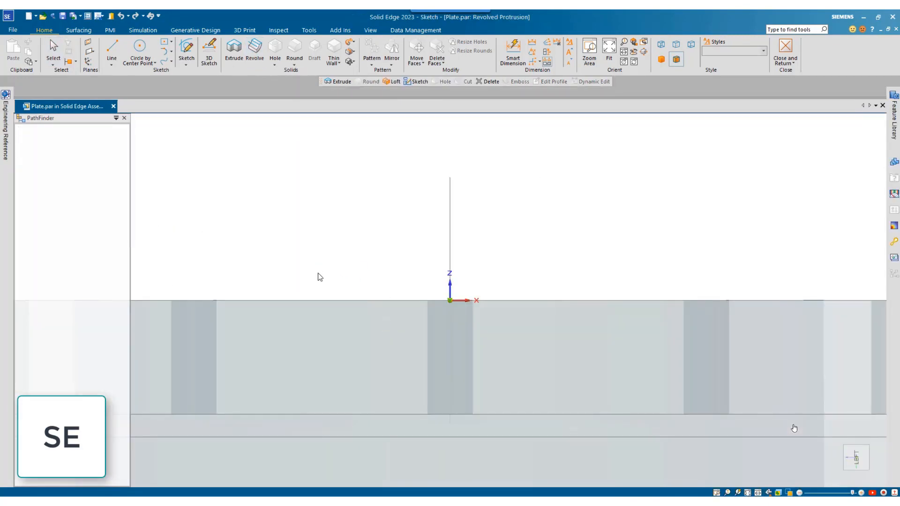
key("l")
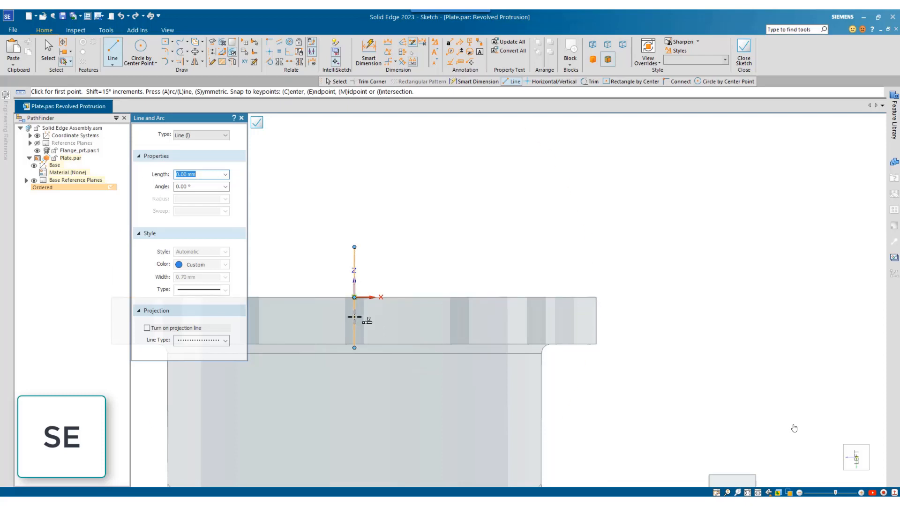
left_click(355, 269)
left_click(597, 268)
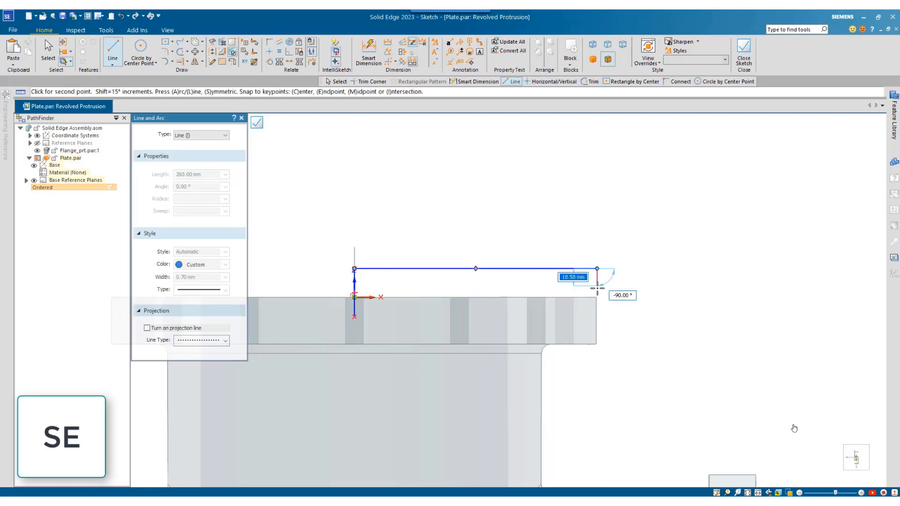
left_click(597, 297)
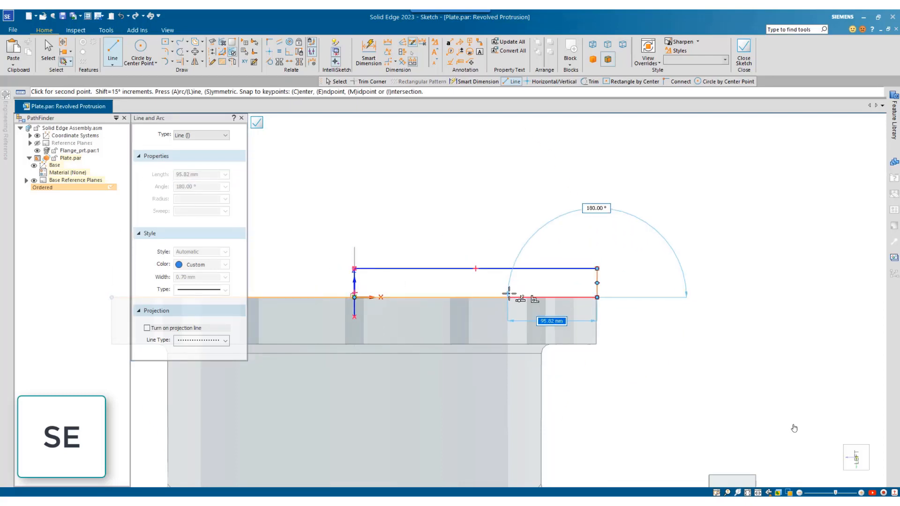
middle_click_drag(509, 296, 509, 279)
left_click(515, 264)
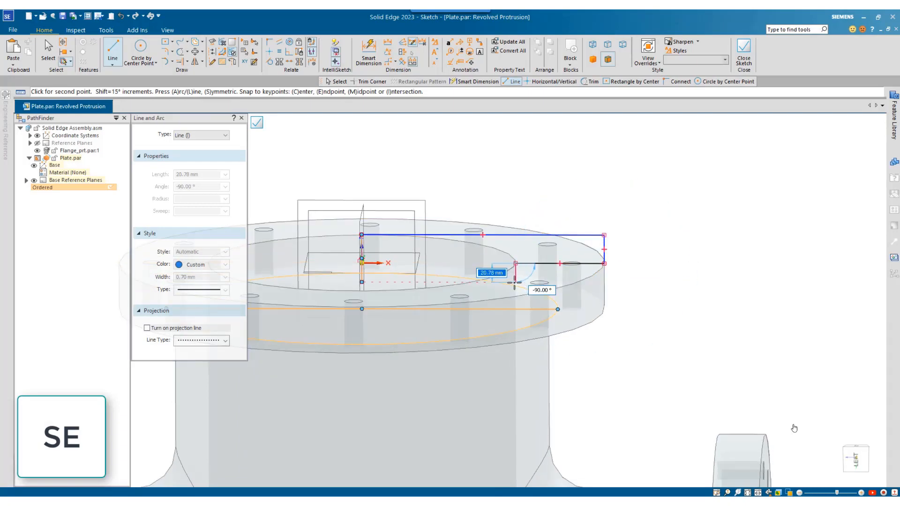
left_click(516, 282)
left_click(362, 282)
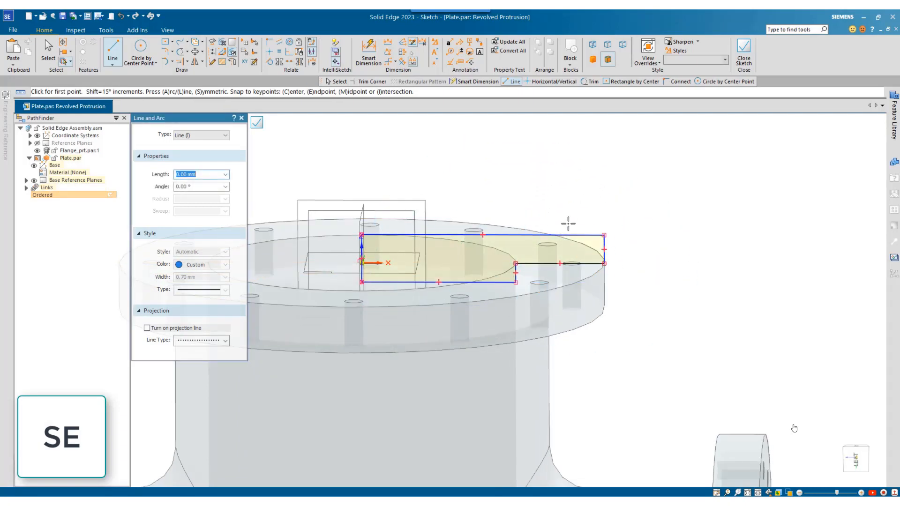
key("ctrl+h")
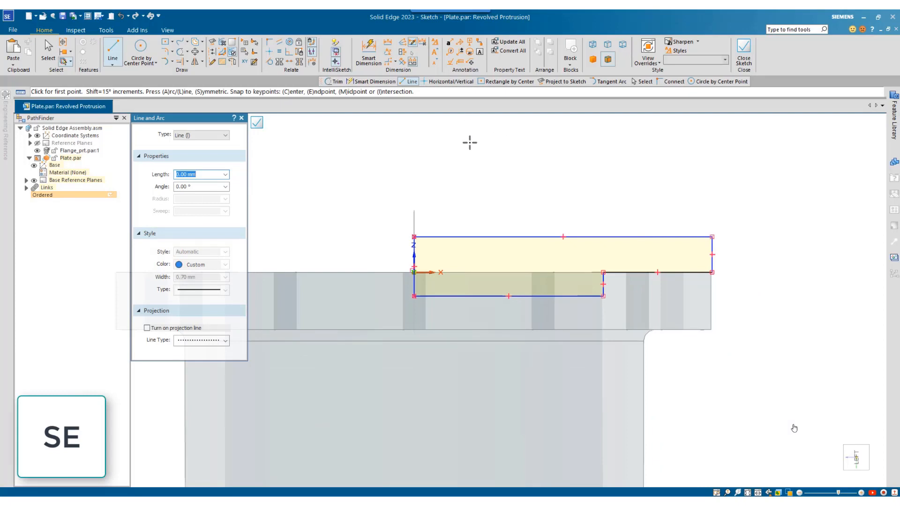
key("Escape")
Dimension the profile's top width, outer thickness and spigot depth, and make its vertical centre edge the axis of revolution
left_click(508, 237)
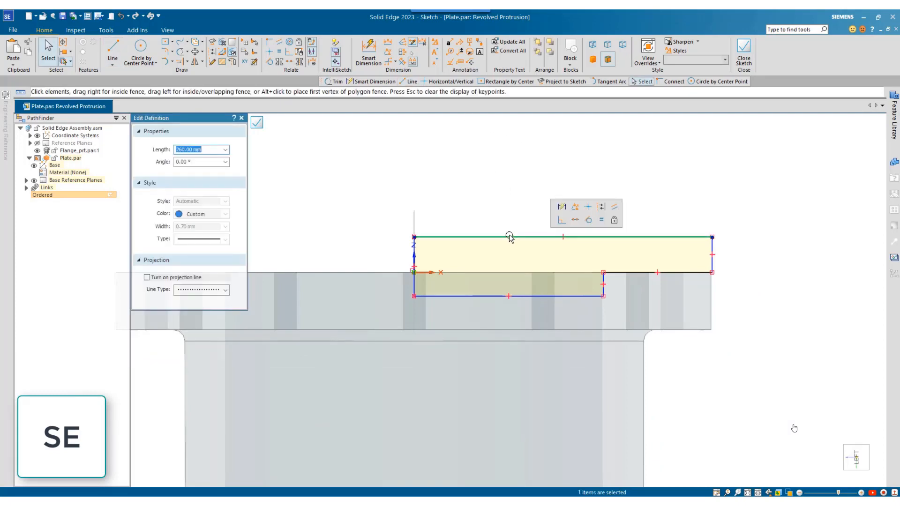
left_click(562, 209)
left_click(556, 211)
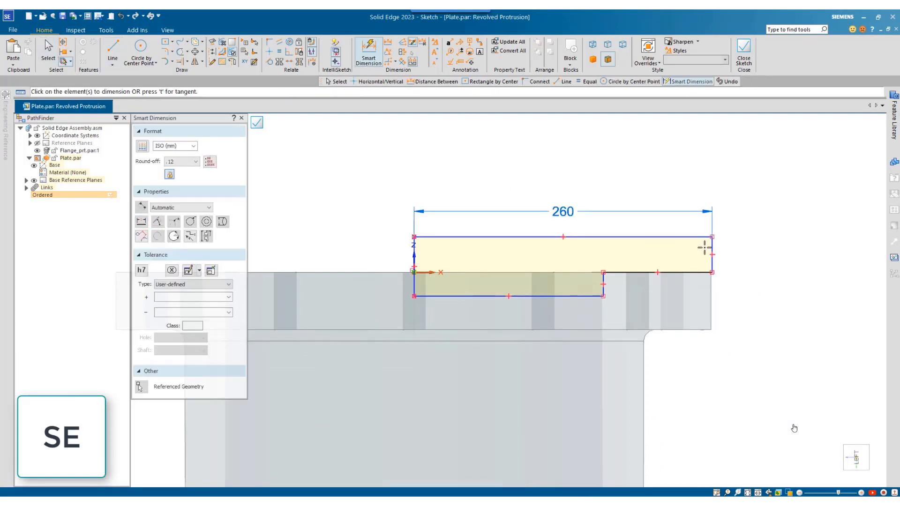
left_click(712, 253)
left_click(738, 273)
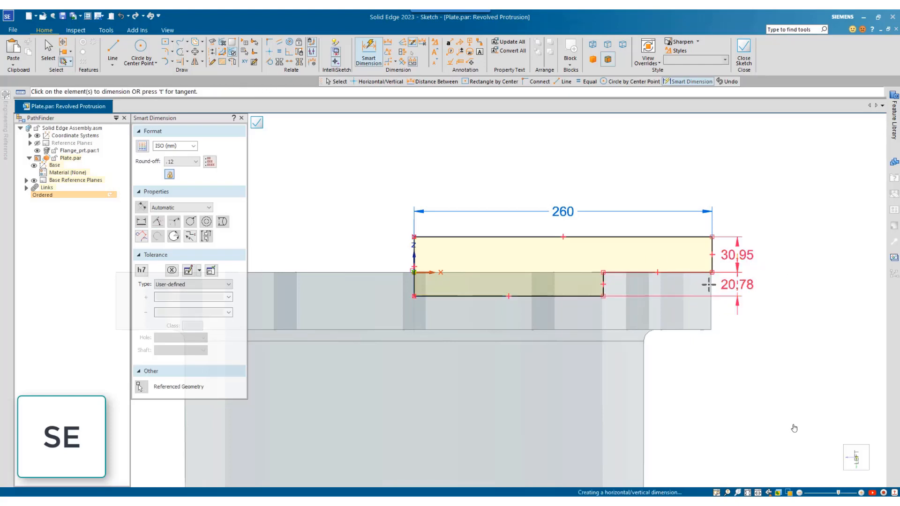
key("Escape")
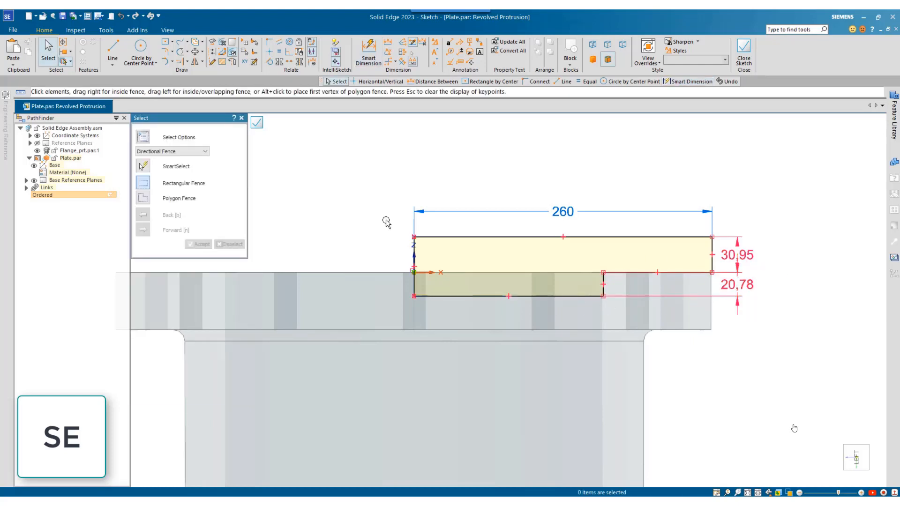
left_click(233, 62)
left_click(414, 252)
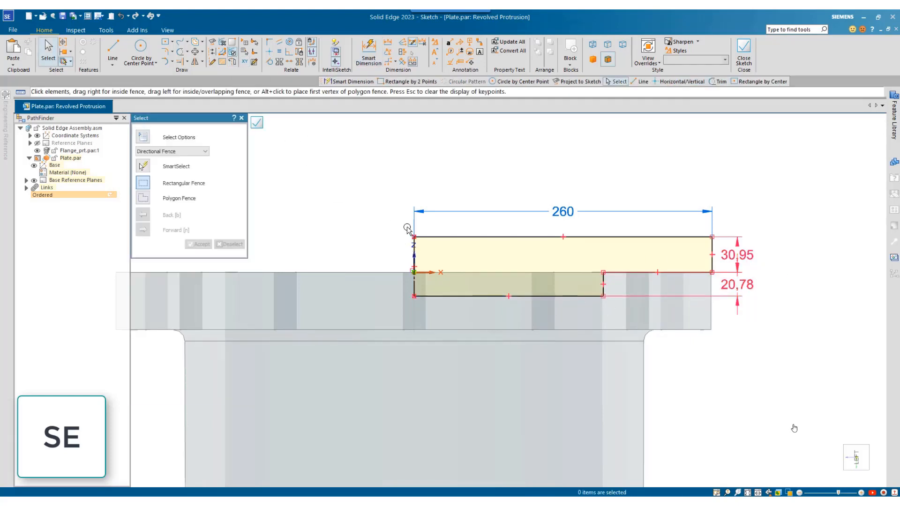
Set the profile's outer thickness to 25 mm and its spigot depth to 20 mm
left_click(738, 255)
type("25")
key("Return")
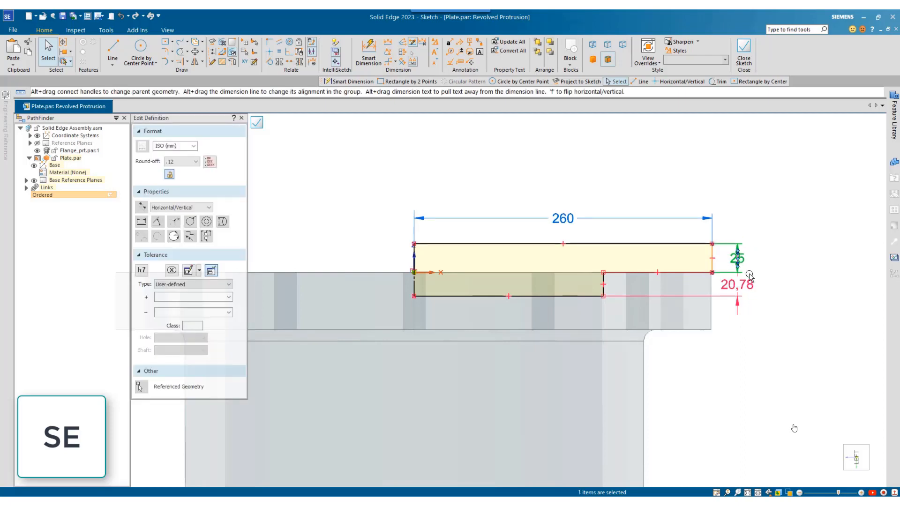
left_click(749, 276)
type("20.78")
key("Return")
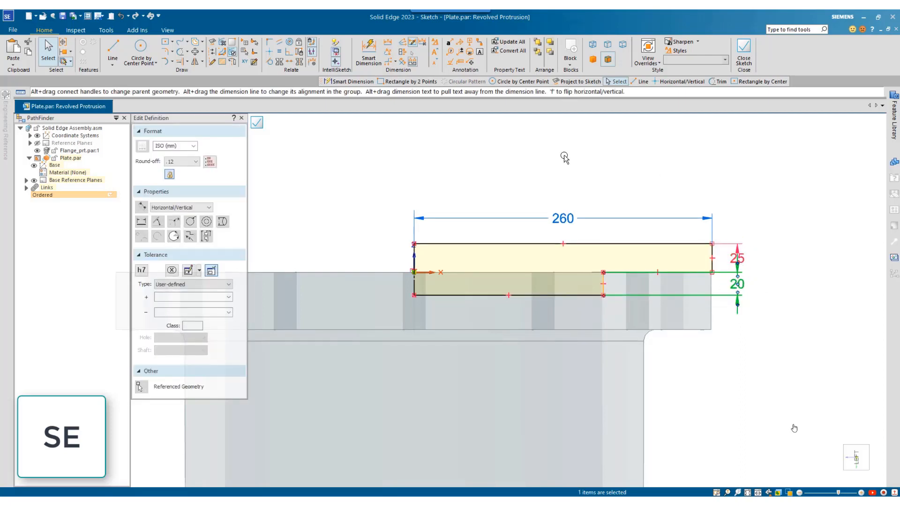
Close the profile sketch and finish revolving it a full turn into the round cover plate
left_click(743, 49)
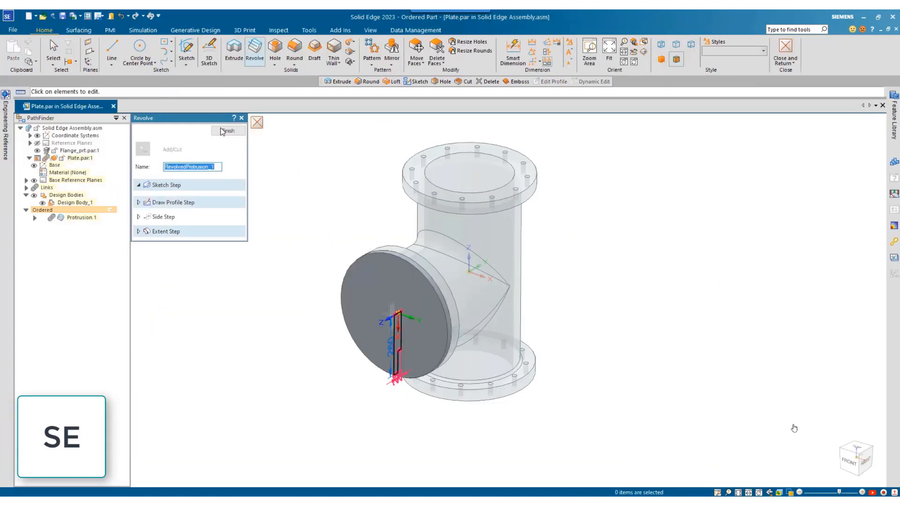
left_click(223, 131)
left_click(228, 131)
Add a 20 mm hole to the plate's outer face near its upper edge, concentric with the flange's bolt hole
left_click(276, 51)
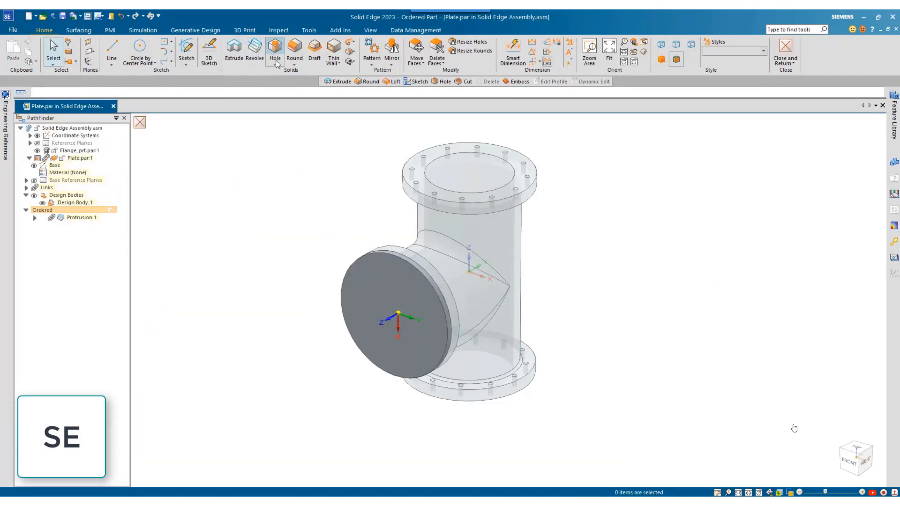
left_click(388, 269)
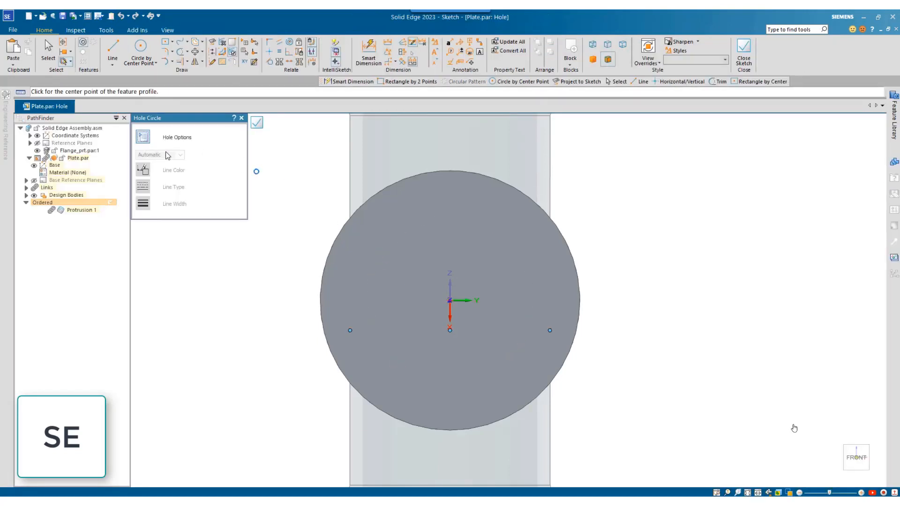
left_click(143, 137)
left_click(532, 292)
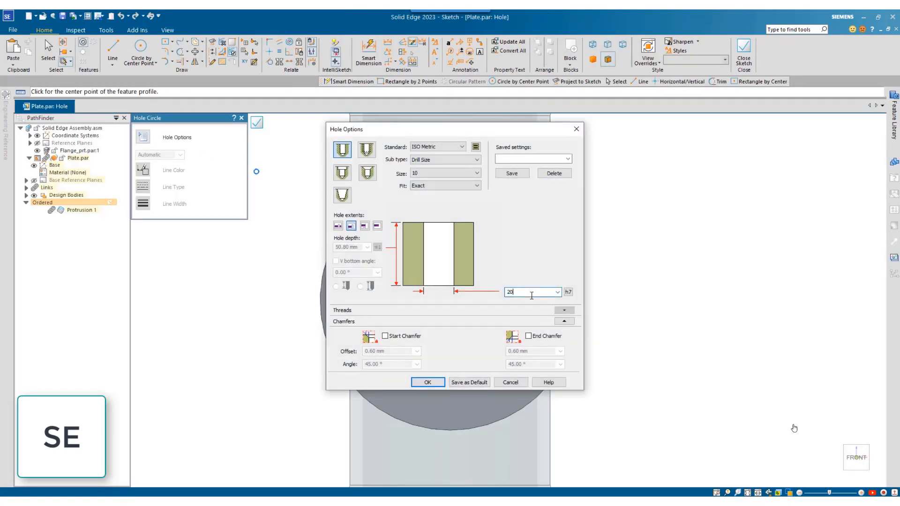
type("20")
key("Return")
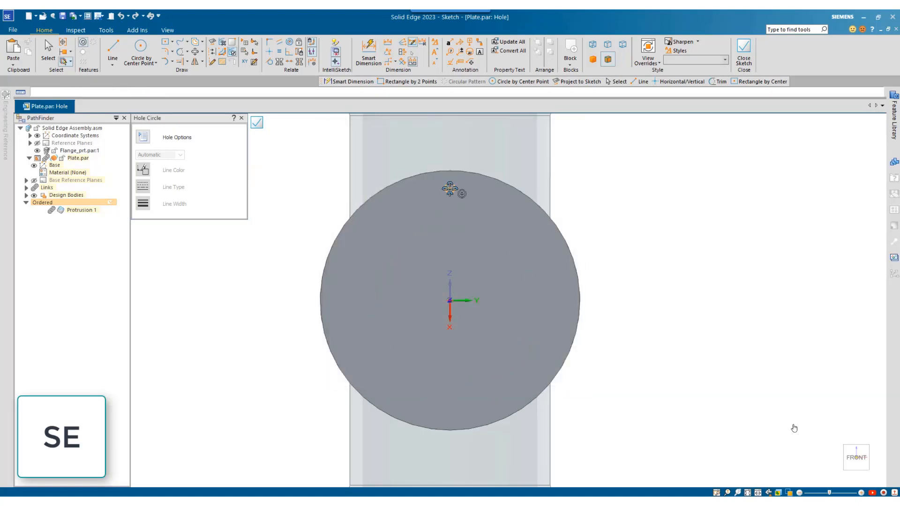
left_click(744, 53)
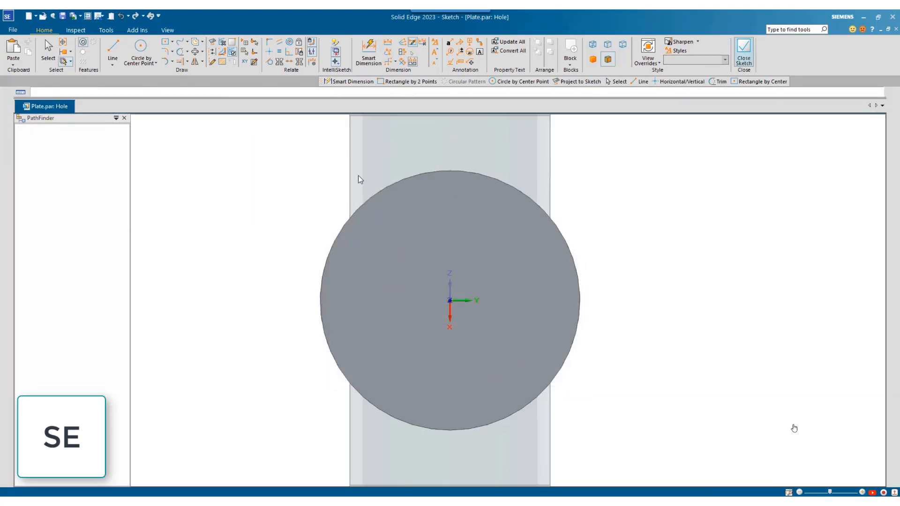
left_click(230, 130)
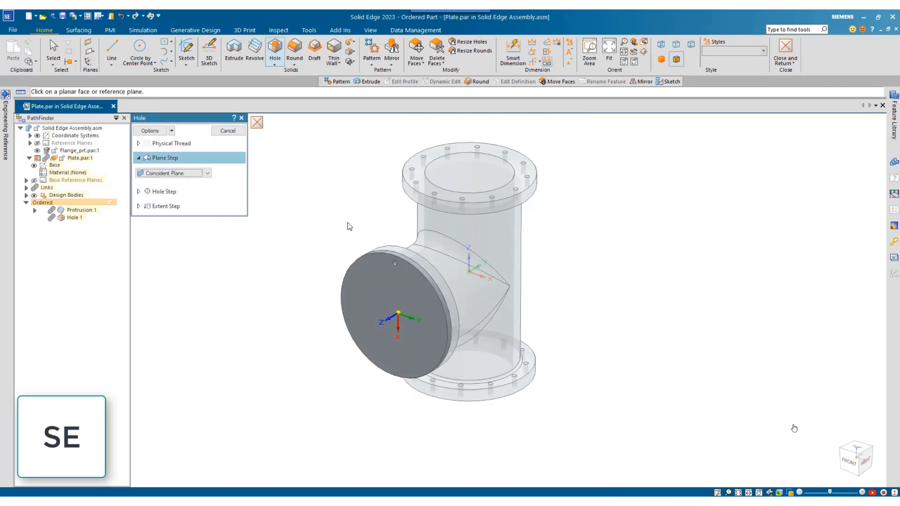
Pattern the hole on the plate's outer face in a full circle of 12, centred on the plate and passing through the hole's centre
left_click(375, 52)
left_click(420, 287)
right_click(419, 286)
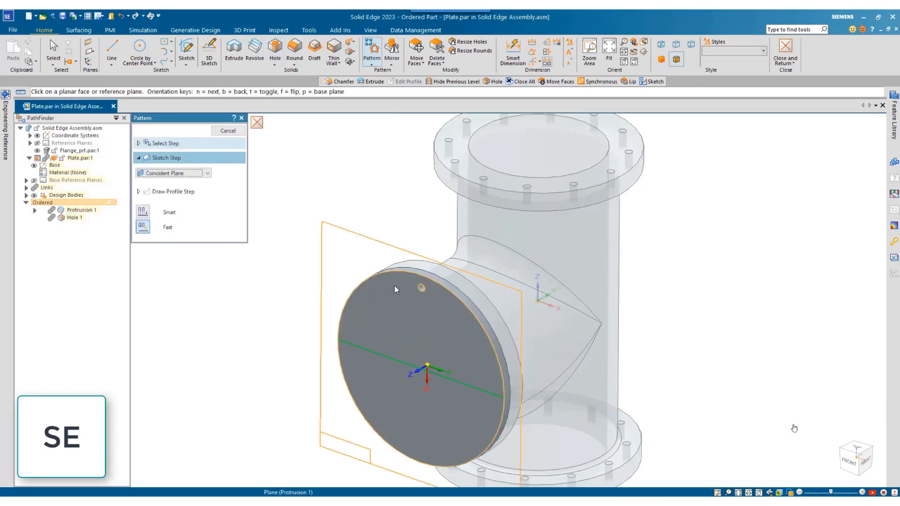
left_click(394, 287)
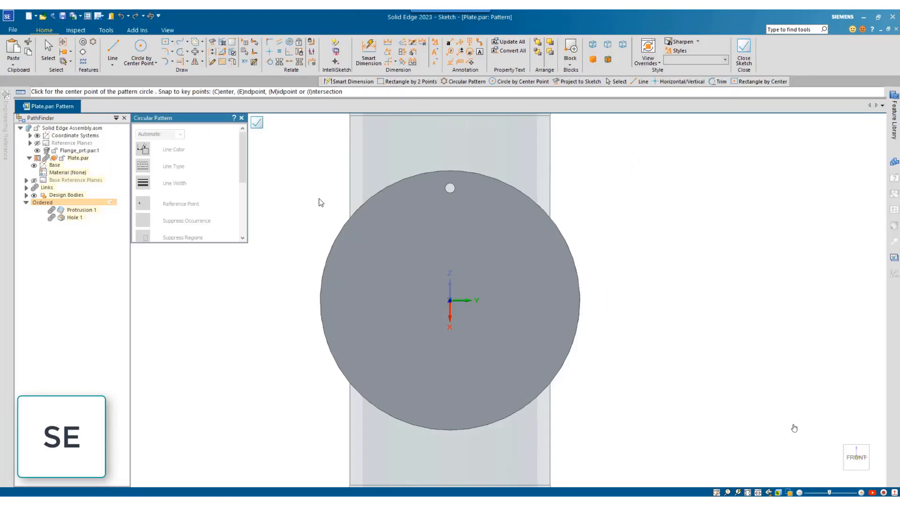
left_click(450, 300)
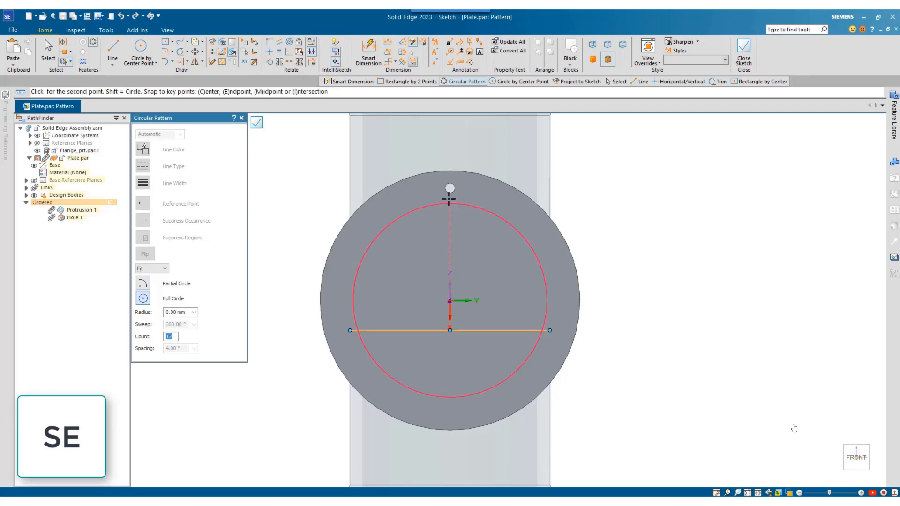
left_click(450, 188)
left_click(523, 207)
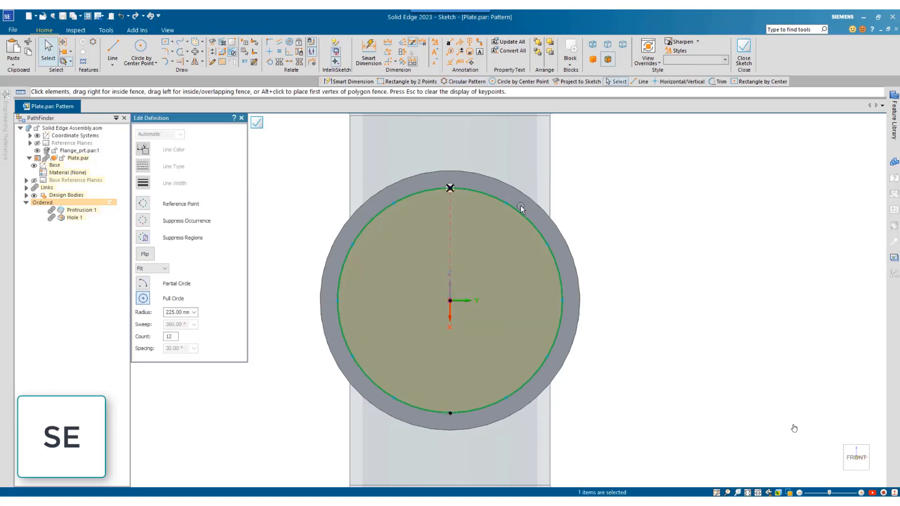
left_click(744, 53)
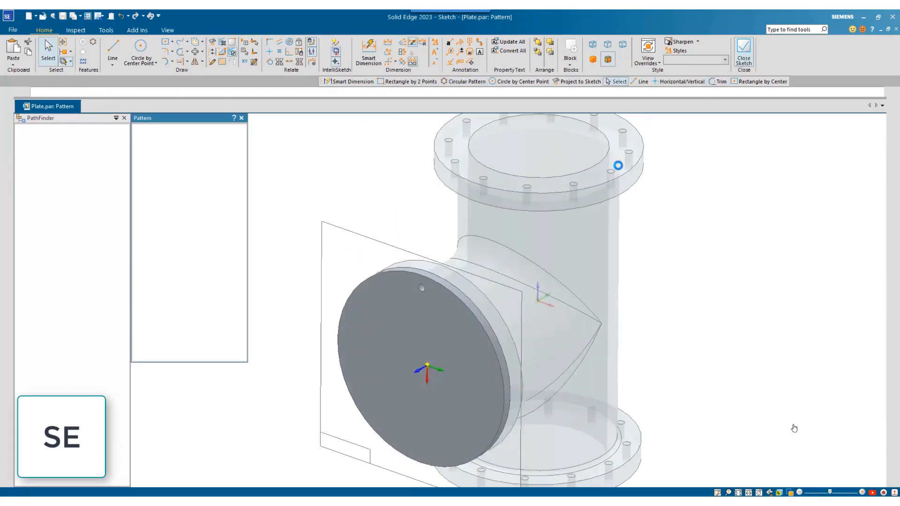
left_click(230, 131)
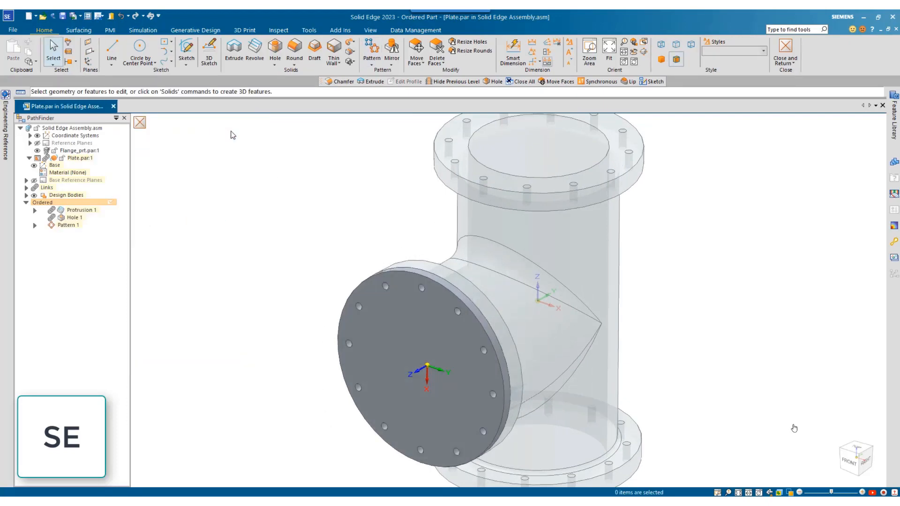
Round the cover plate's outer circular edge with a 3 mm radius and return to the assembly
left_click(294, 50)
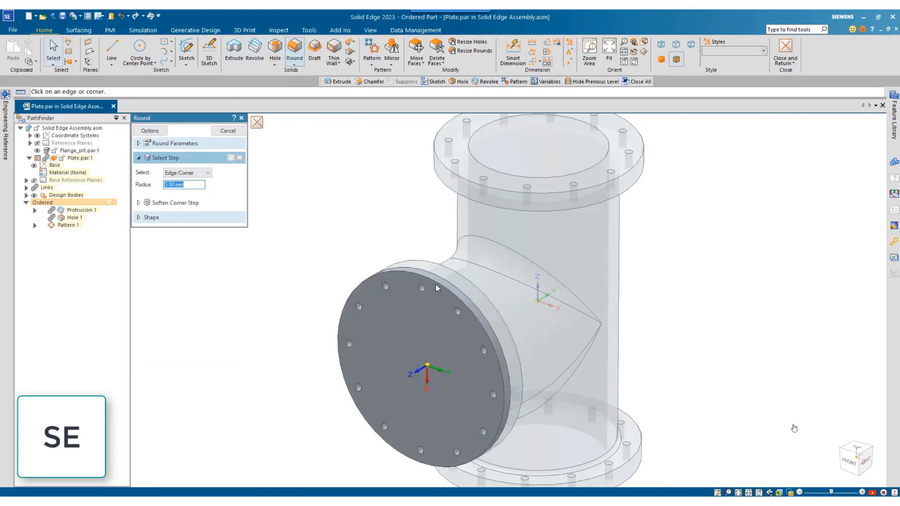
key("Return")
key("Return")
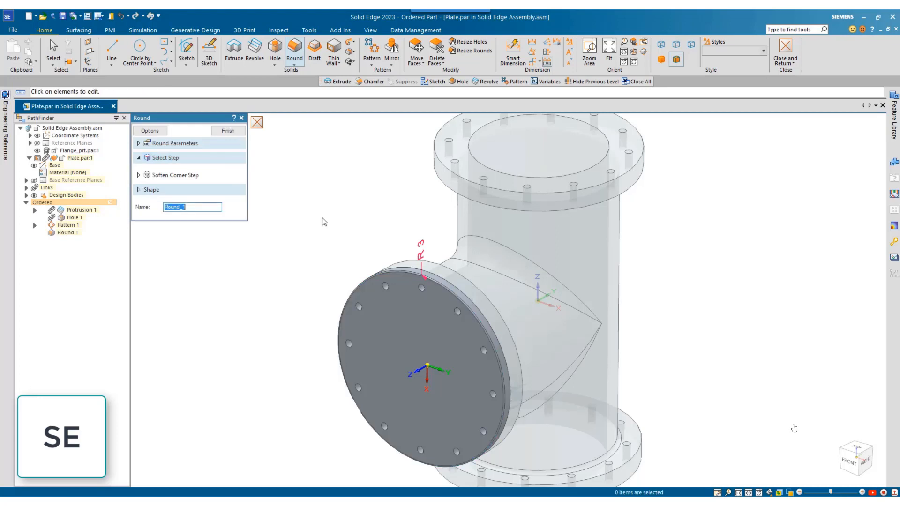
left_click(796, 67)
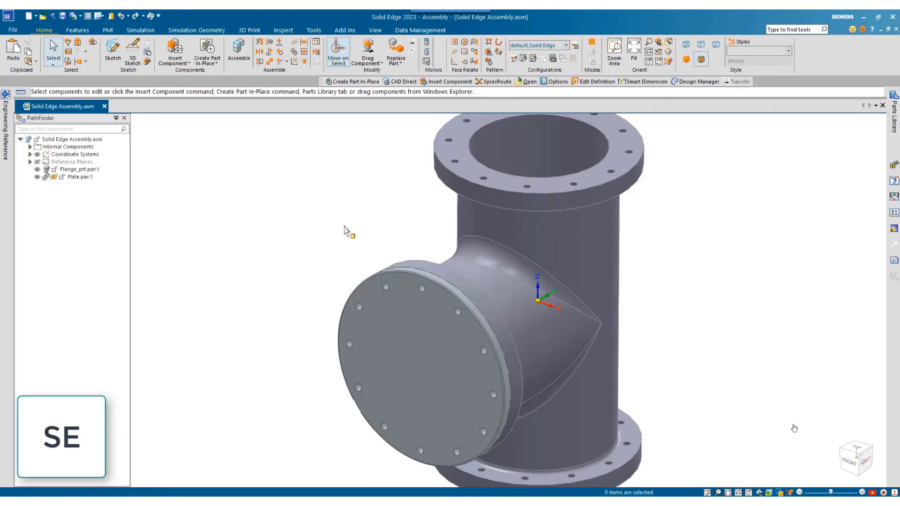
Set up a fastener system through all the cover plate's holes and the matching flange holes, using ISO 4018 M20 steel bolts
left_click(217, 63)
left_click(222, 114)
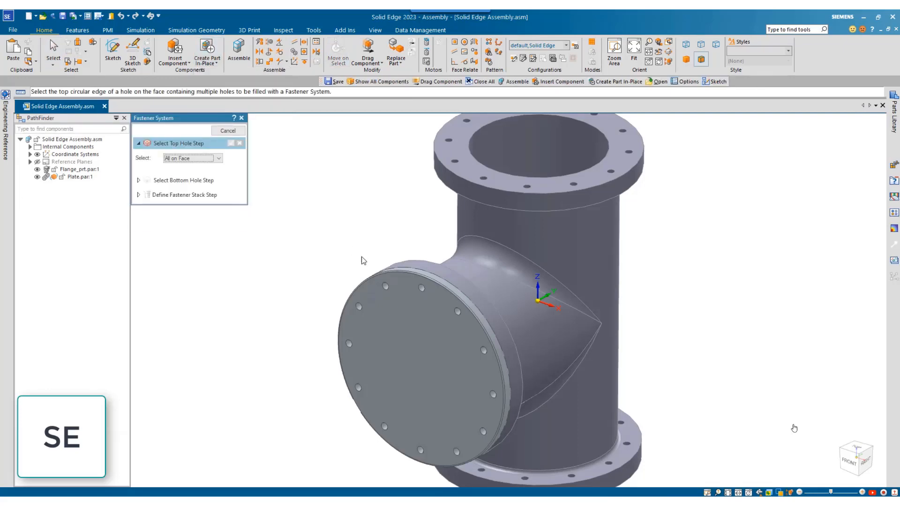
left_click(421, 287)
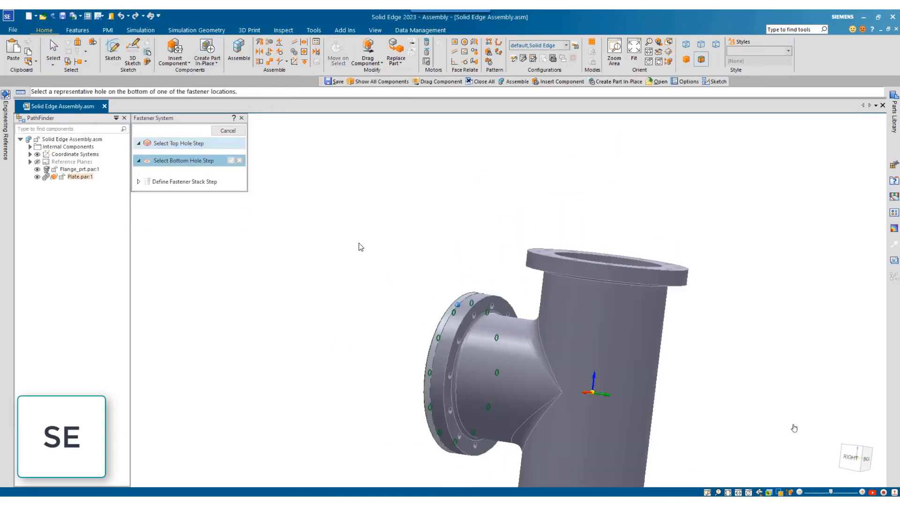
left_click(506, 312)
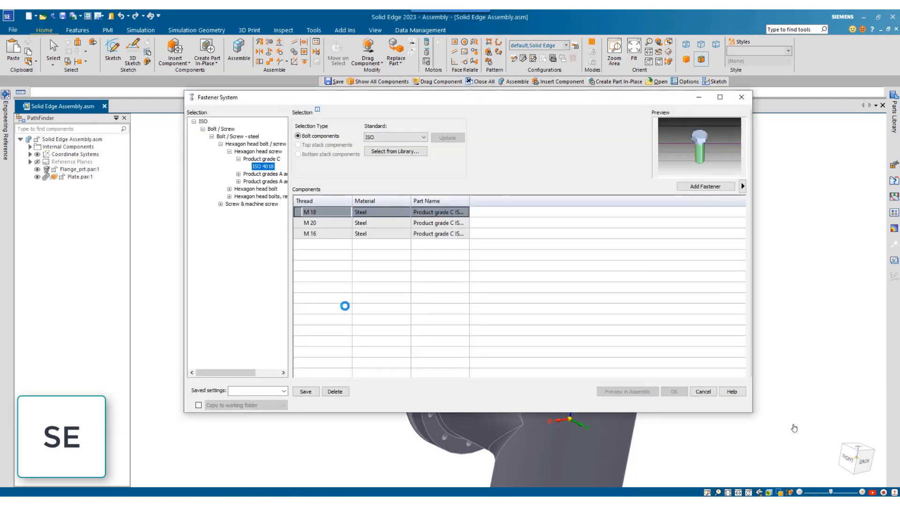
left_click(322, 224)
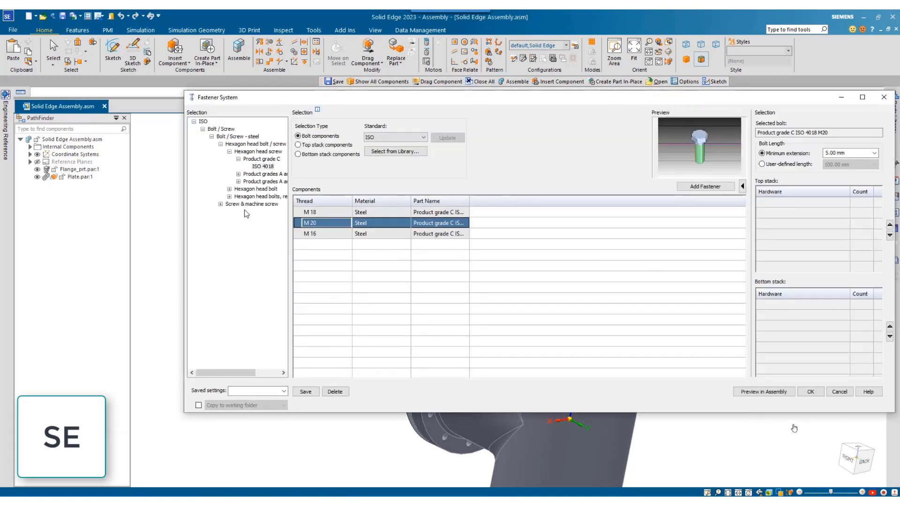
Add an ISO 4032 M20 hexagon nut with washer face to the bottom stack and finish the fastener system
left_click_drag(221, 373, 238, 373)
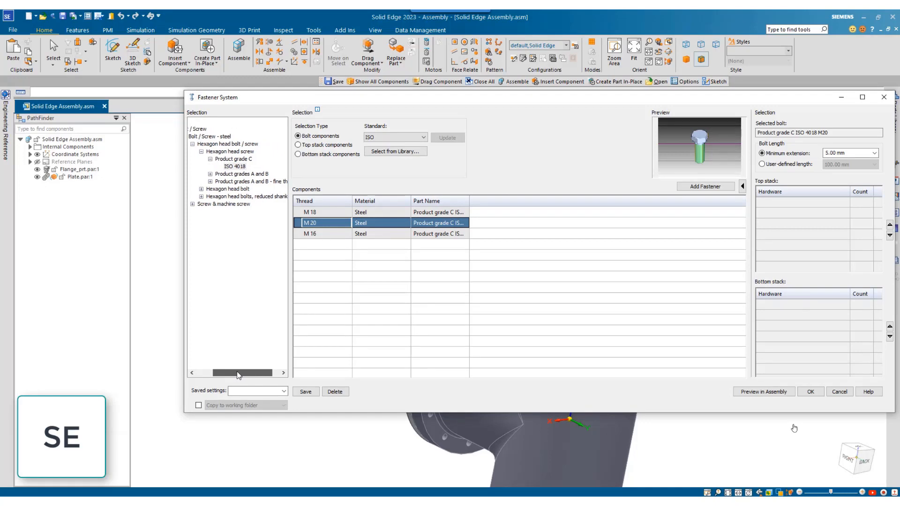
left_click(305, 155)
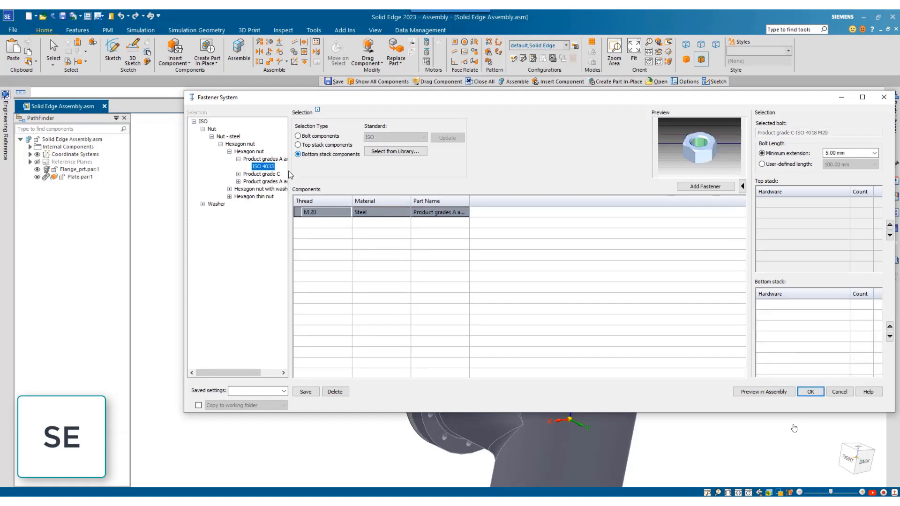
left_click(238, 197)
left_click(263, 204)
double_click(310, 215)
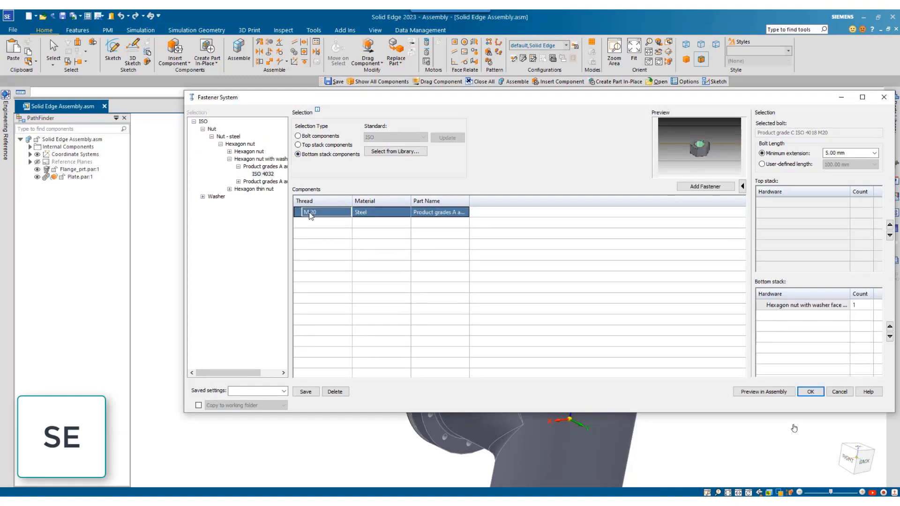
left_click(818, 393)
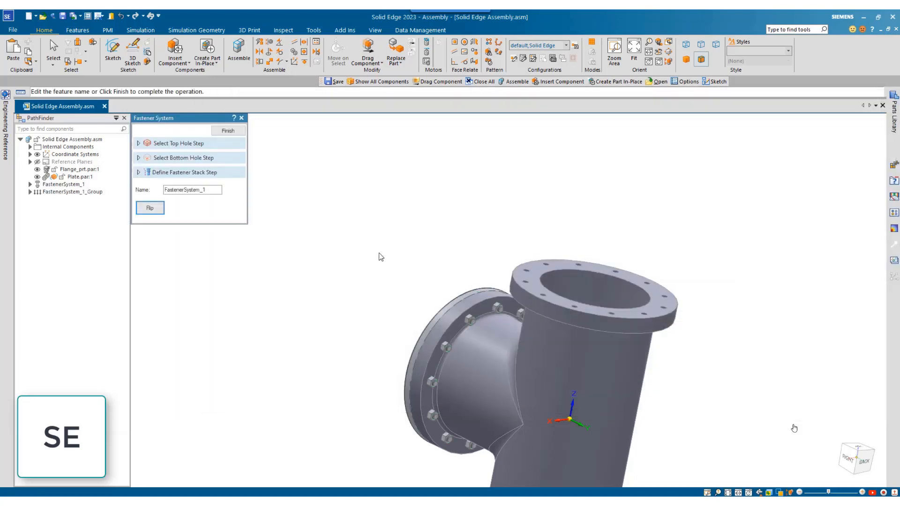
left_click(232, 131)
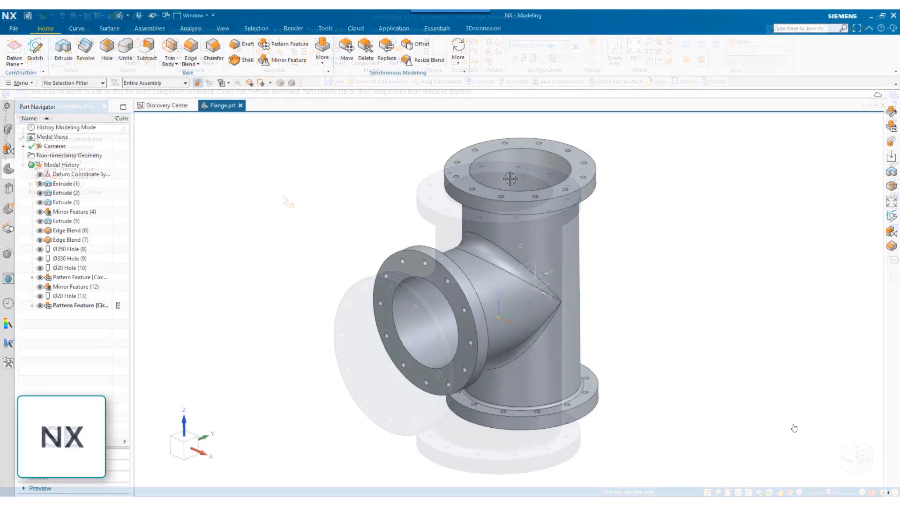
Switch to NX and set the diameter of the vertical bore in Flange.prt to 330 mm
left_click(518, 175)
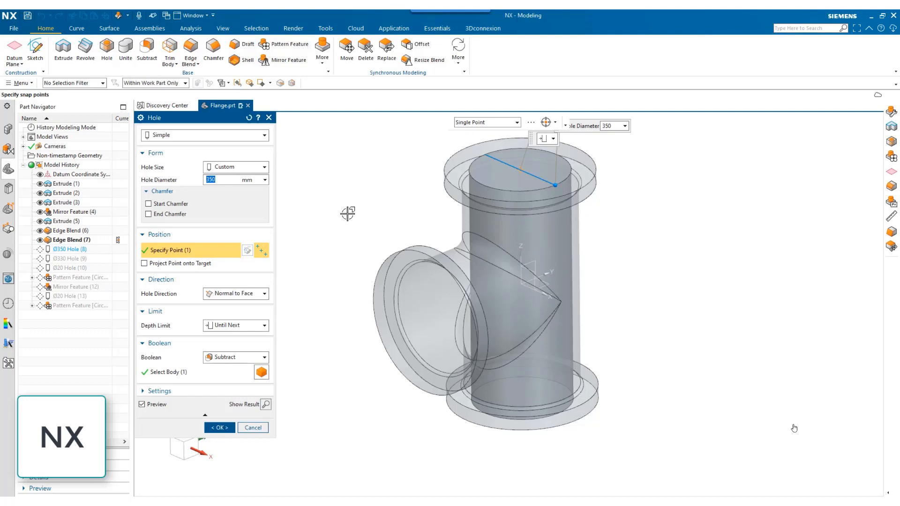
type("00")
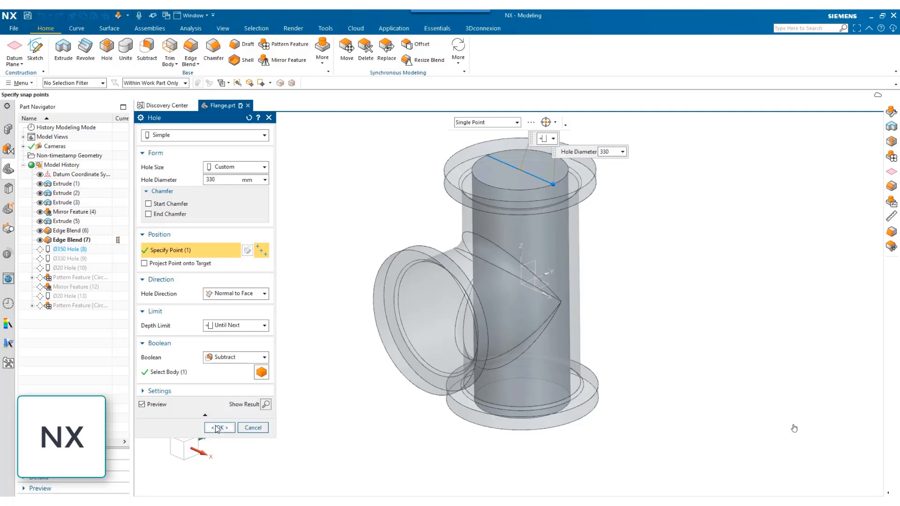
left_click(219, 427)
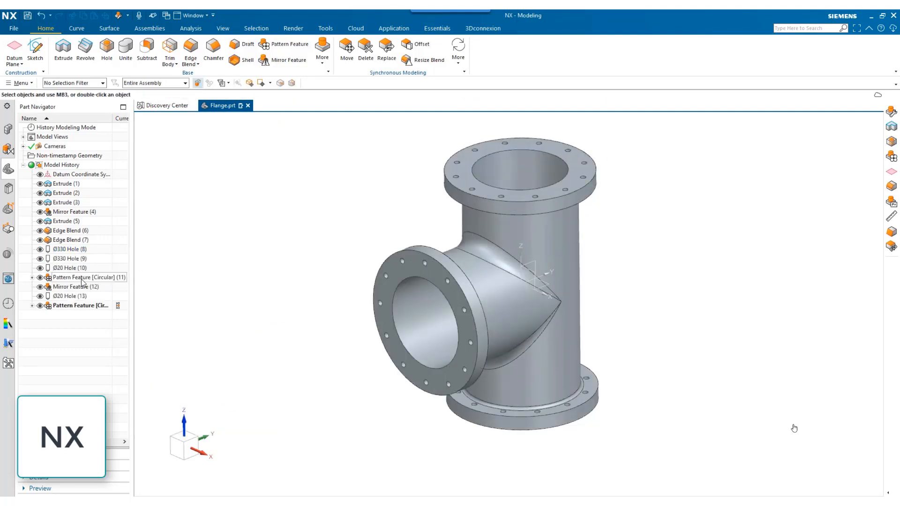
Reduce the circular bolt-hole pattern on the upper flange to six holes
right_click(66, 286)
left_click(115, 79)
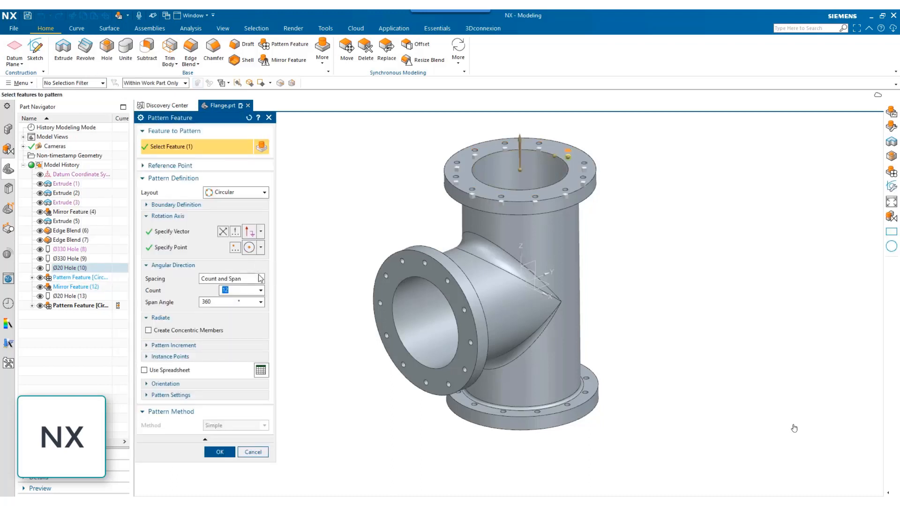
left_click(220, 452)
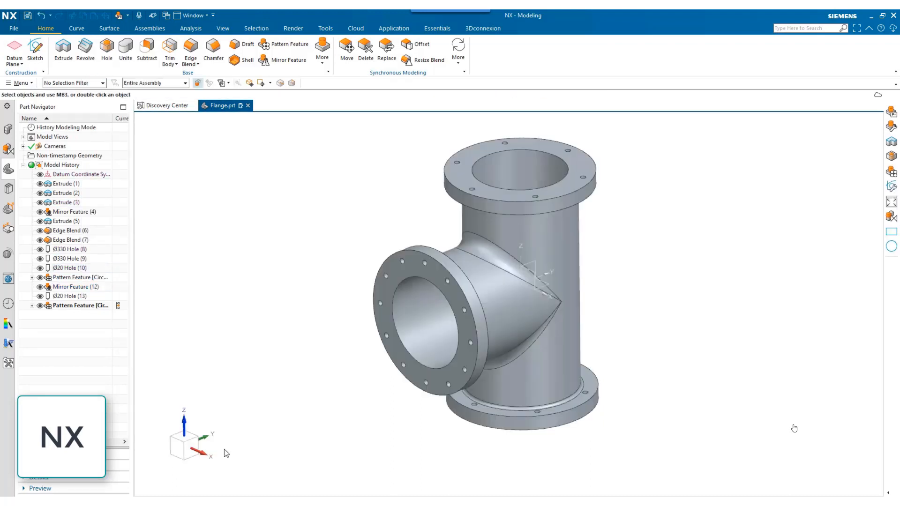
Change the radius of the edge blend where the side branch meets the vertical pipe
left_click(476, 244)
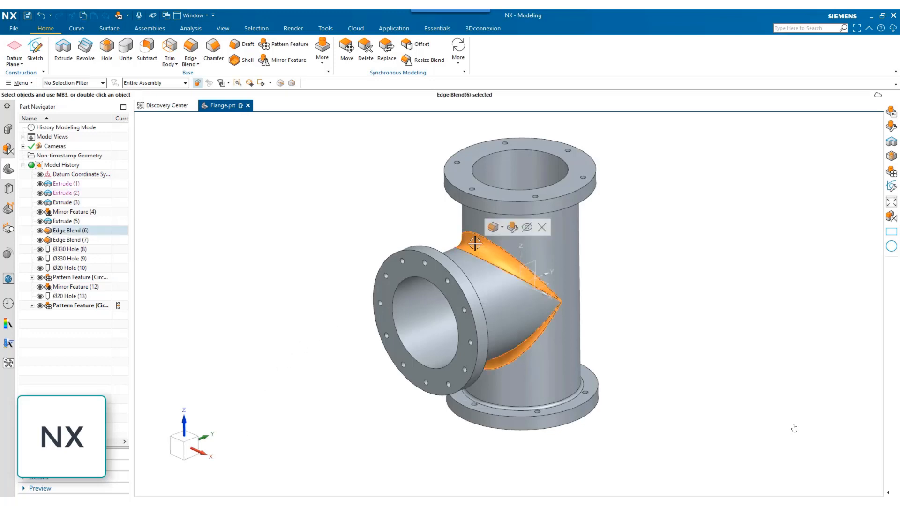
left_click(508, 231)
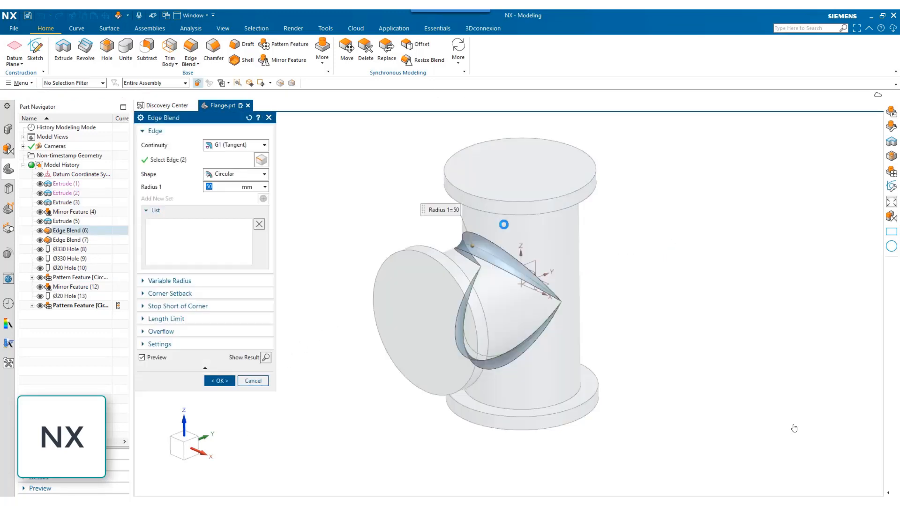
left_click(214, 382)
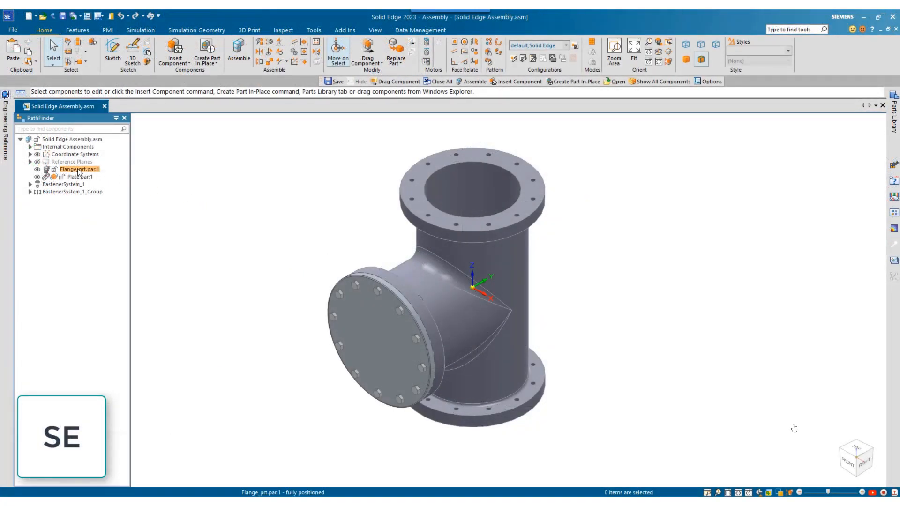
Switch to Solid Edge and update the CAD Direct geometry of the flange component in the assembly
right_click(75, 170)
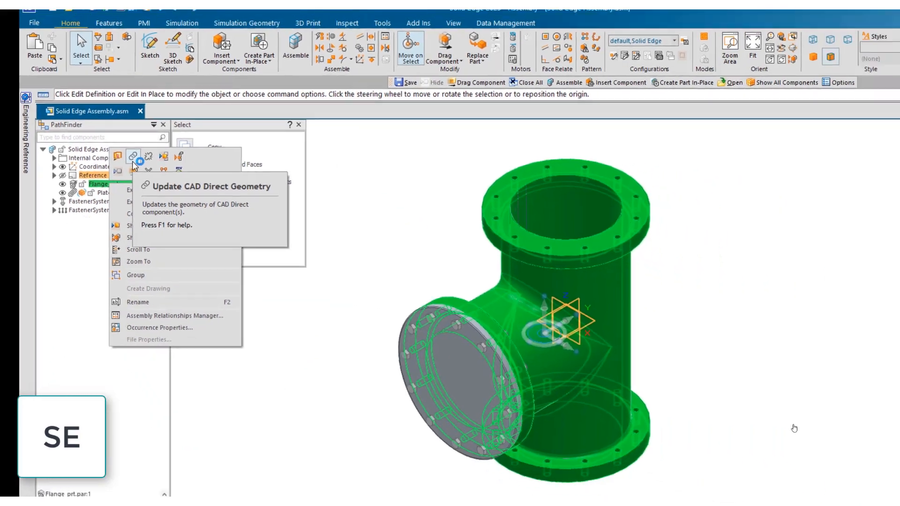
left_click(258, 219)
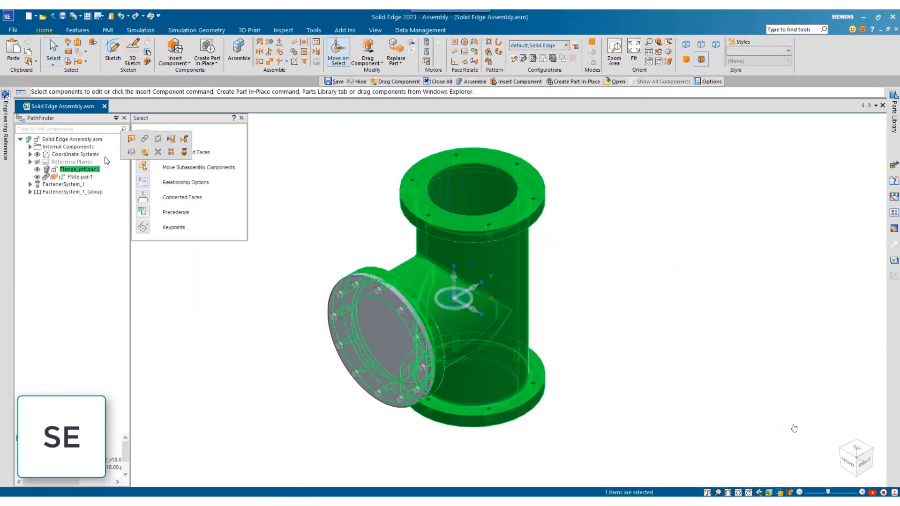
left_click(275, 319)
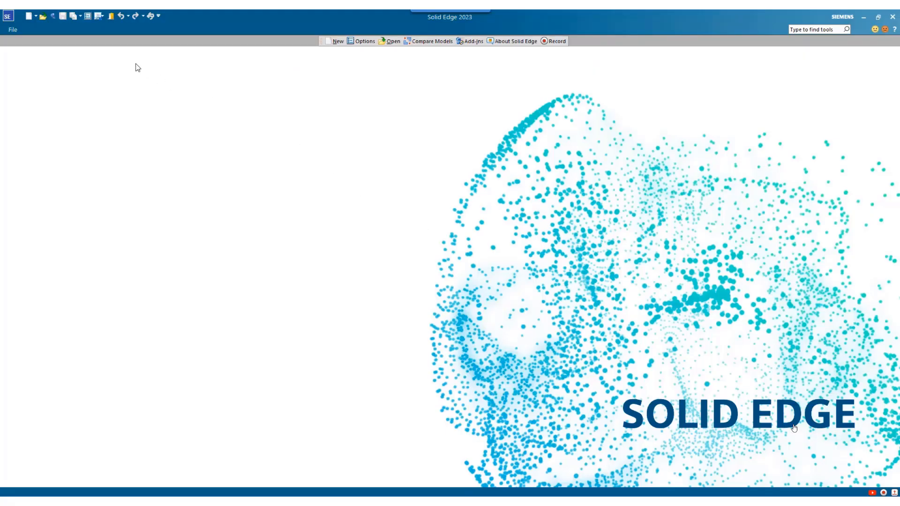
Open drill.stp with Create Internal Components turned off in the STEP import options, using the iso metric assembly.asm template
left_click(43, 16)
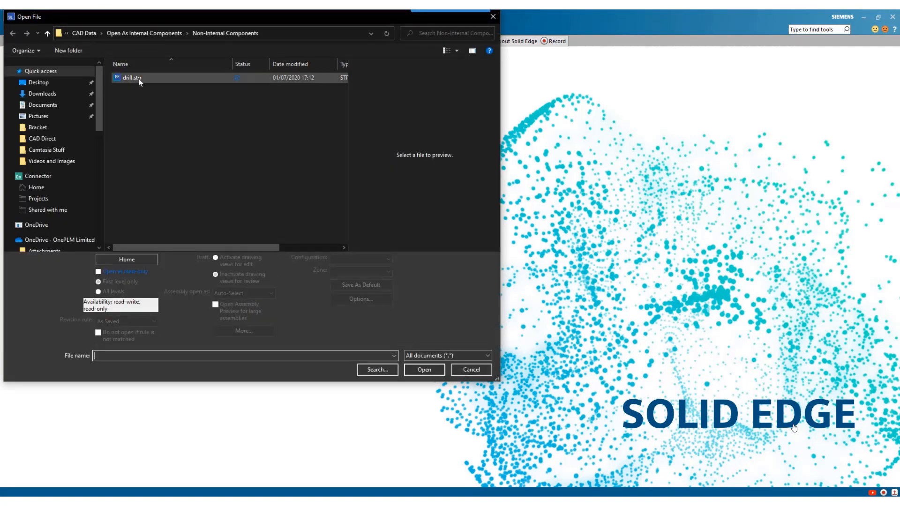
left_click(139, 79)
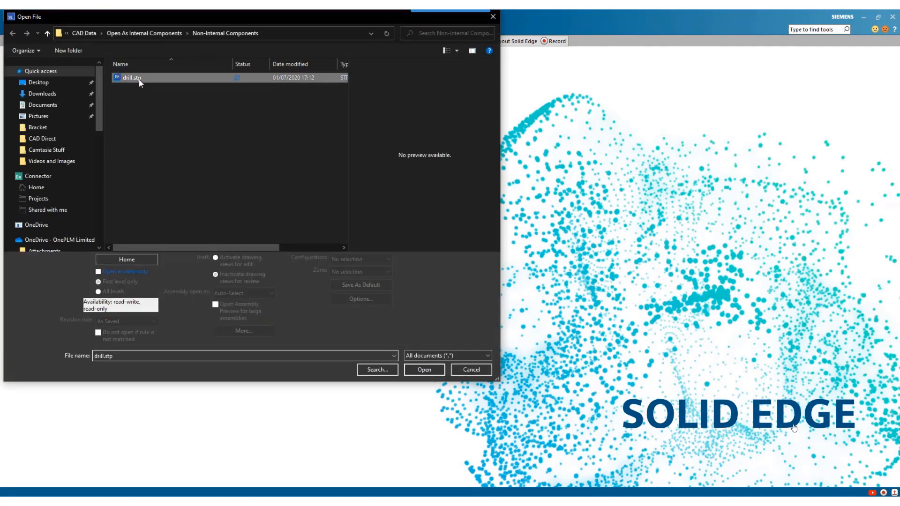
left_click(348, 297)
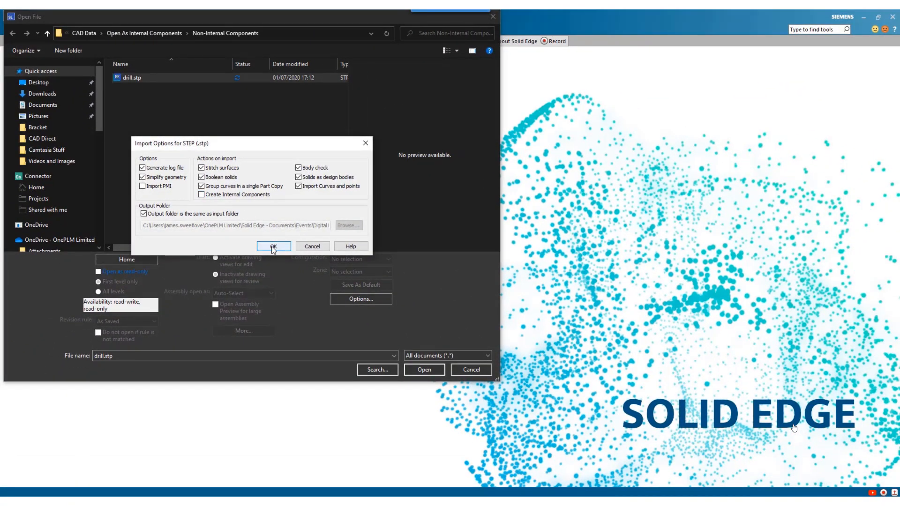
left_click(274, 246)
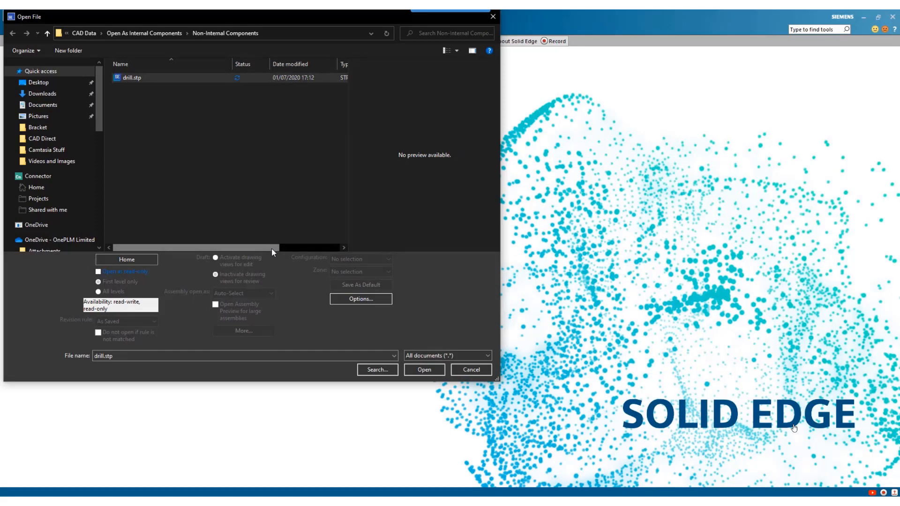
left_click(418, 371)
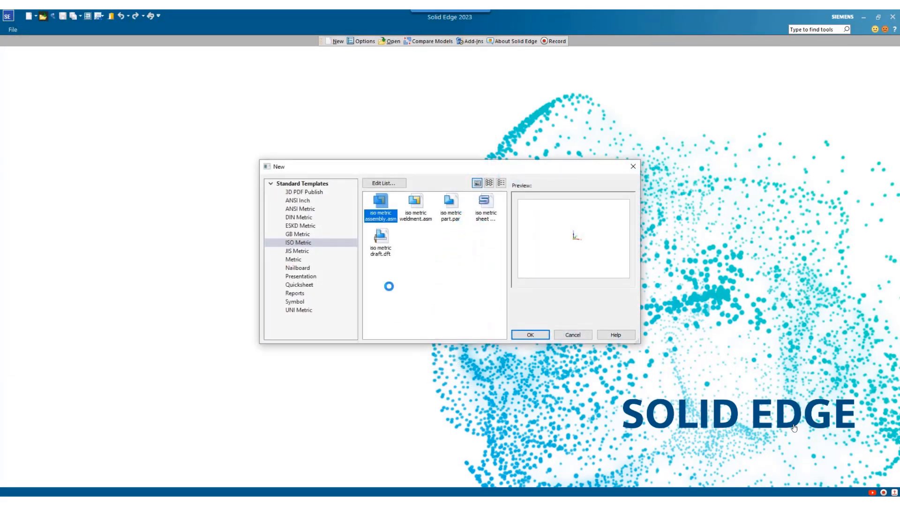
left_click(521, 334)
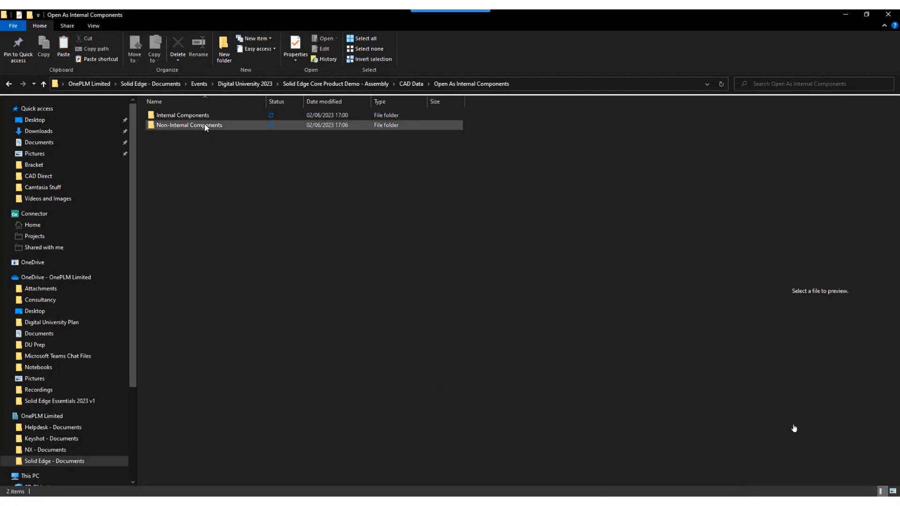
Open the Non-Internal Components folder in File Explorer to view the files generated by the import
left_click(205, 125)
double_click(205, 125)
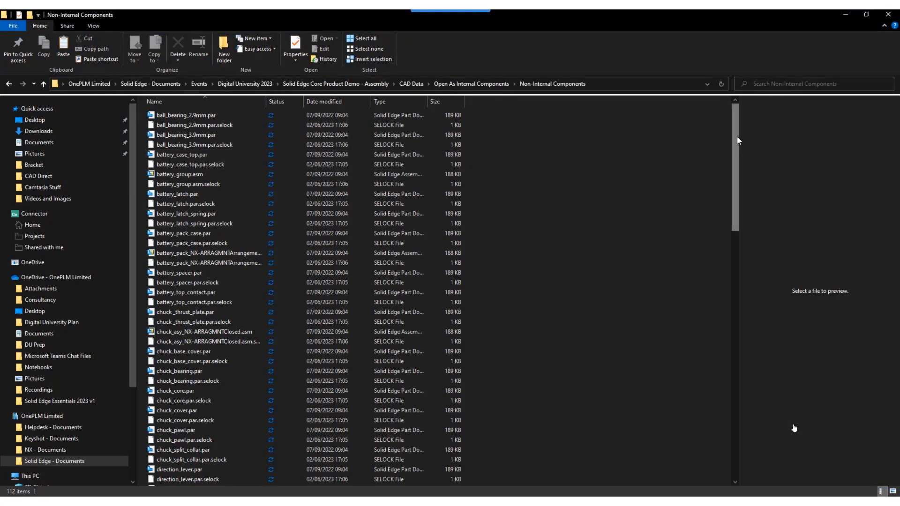
Look through the file list in the Non-Internal Components folder and check that folder's size and file count in its properties
left_click_drag(738, 140, 735, 398)
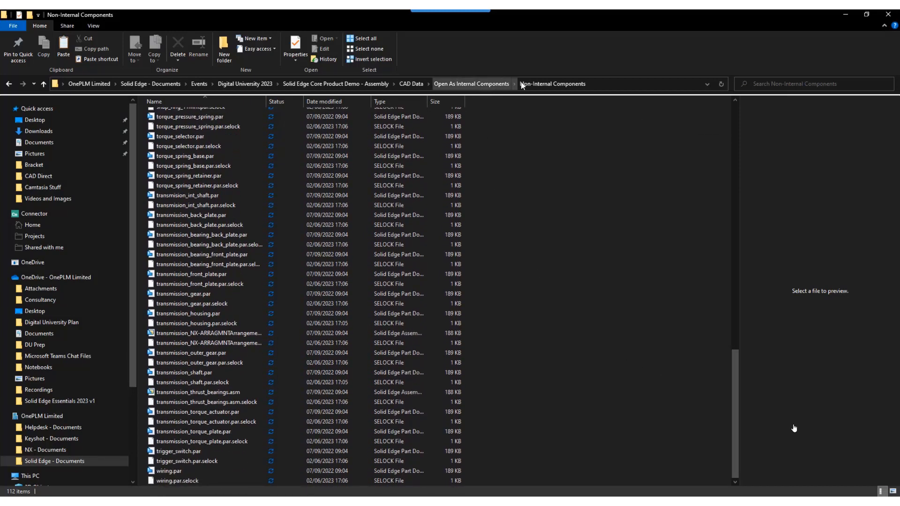
left_click(543, 83)
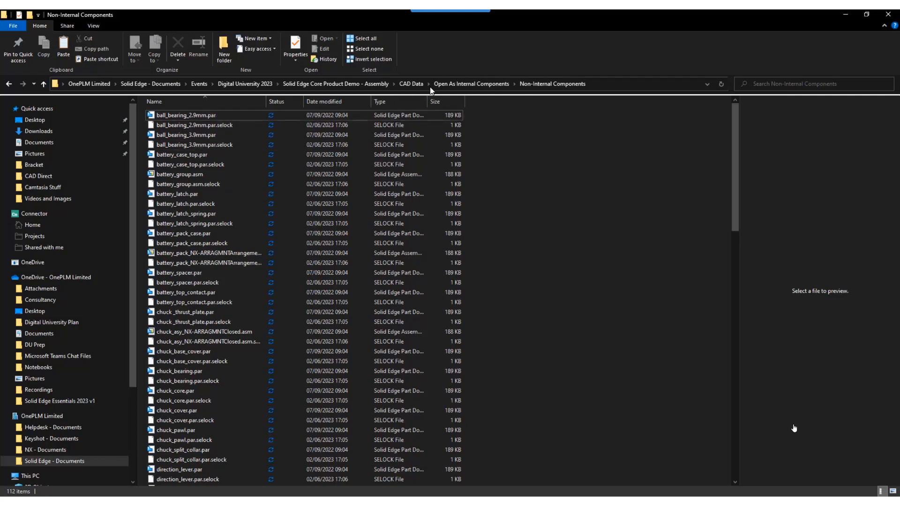
left_click(471, 84)
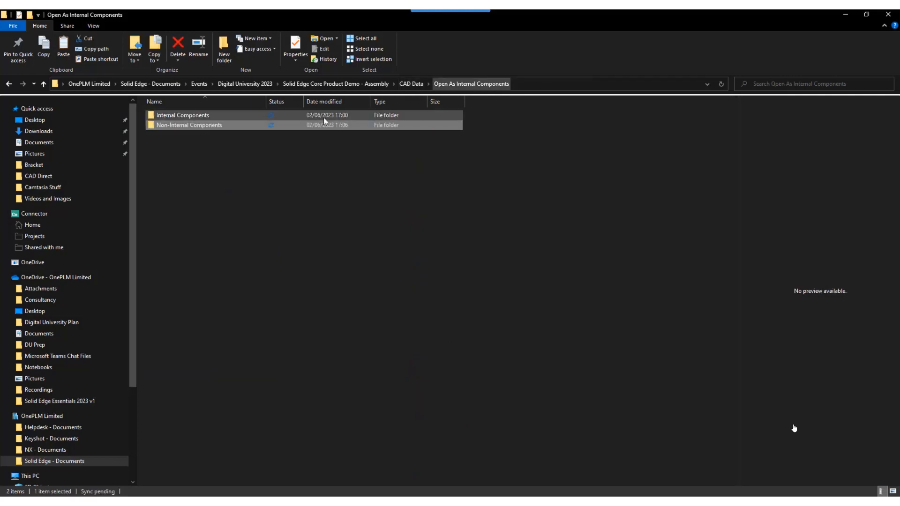
right_click(188, 130)
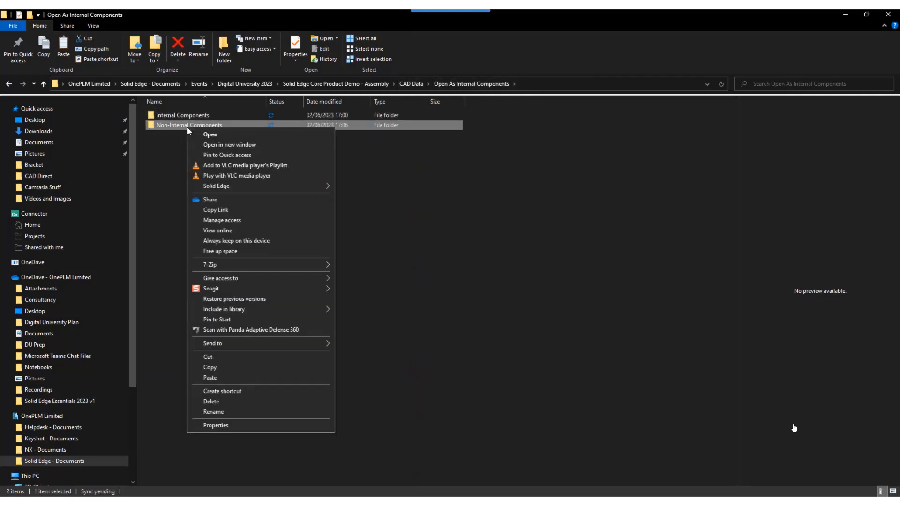
left_click(218, 425)
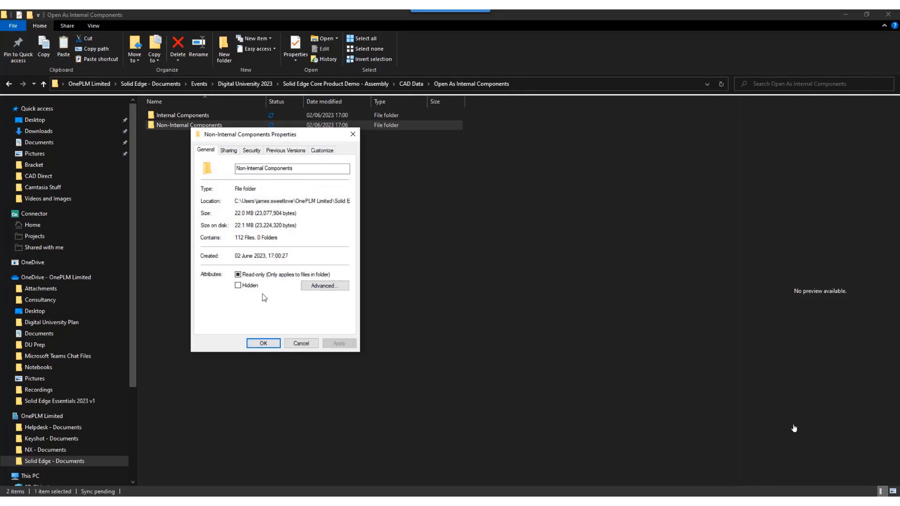
left_click(260, 343)
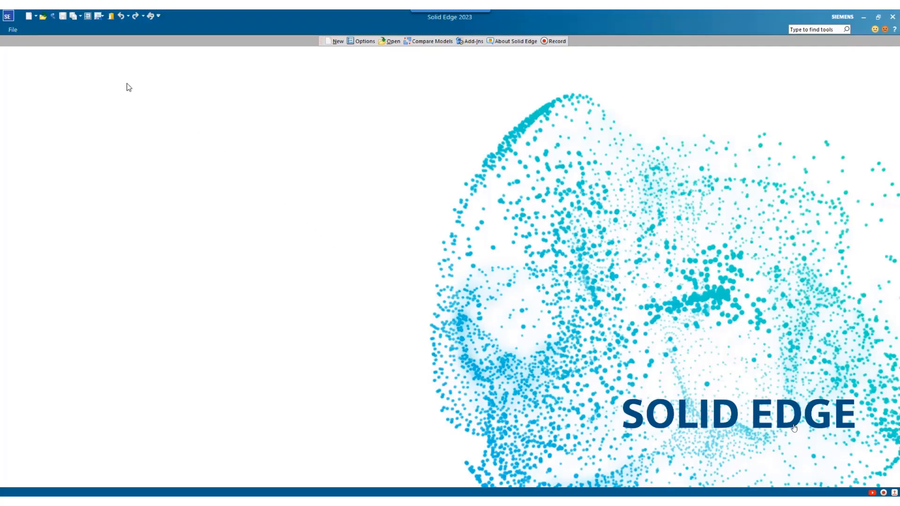
In Solid Edge, open drill.stp from the Internal Components folder with Create Internal Components turned on, using the iso metric assembly.asm template
left_click(42, 16)
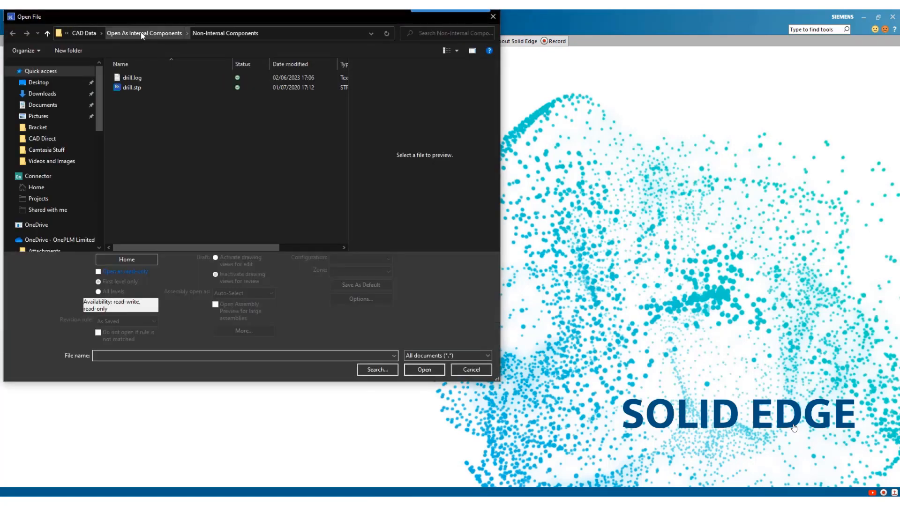
left_click(142, 34)
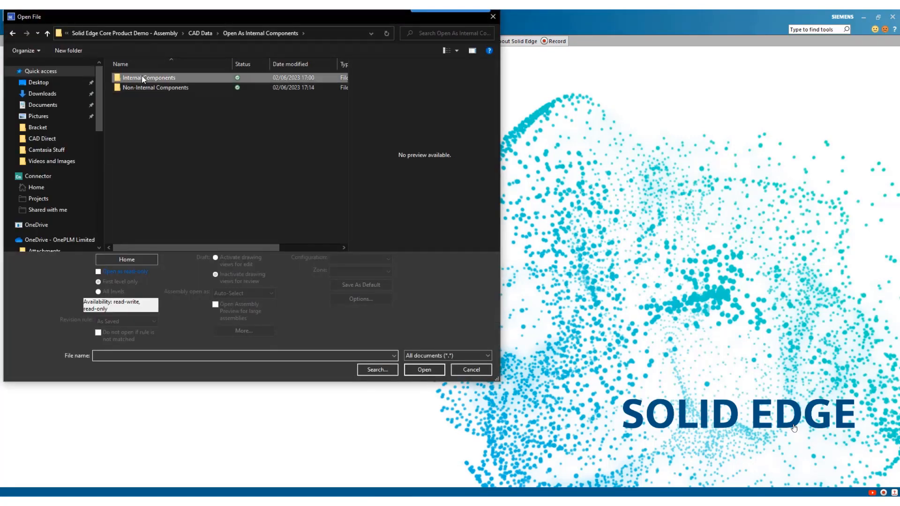
double_click(143, 78)
left_click(141, 76)
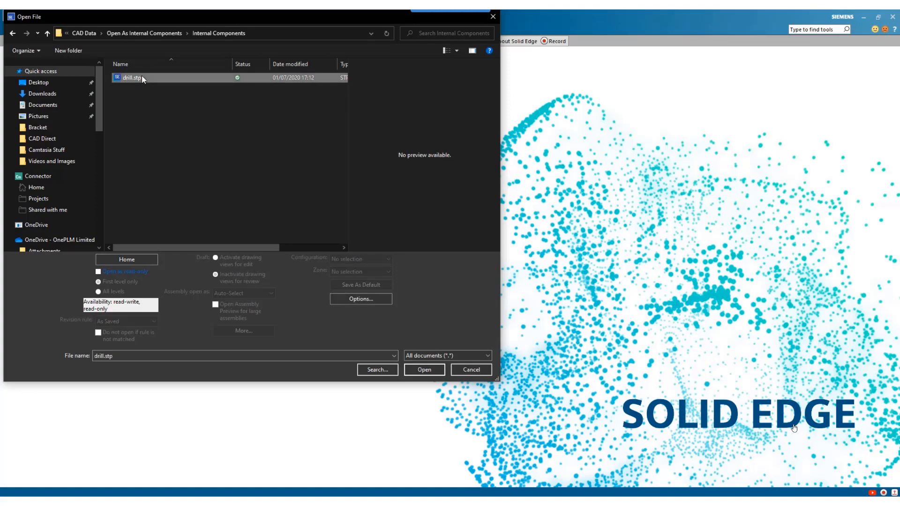
left_click(355, 298)
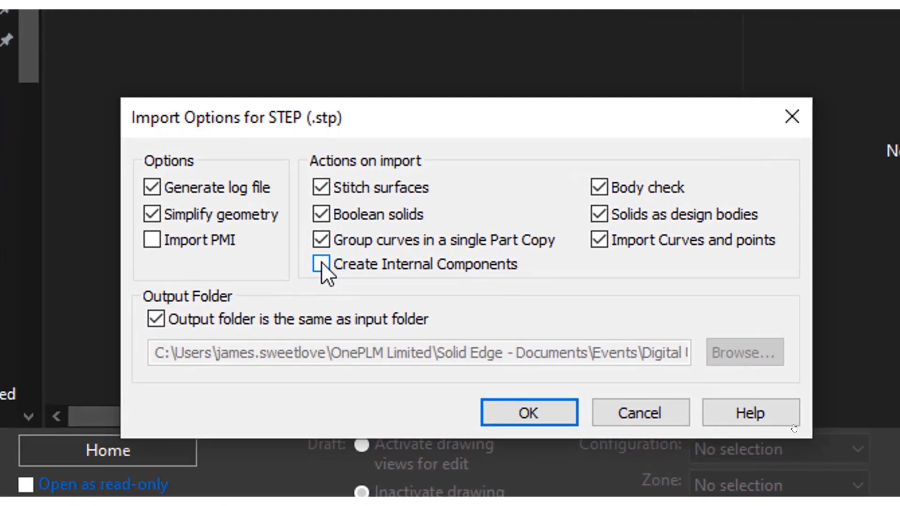
left_click(322, 263)
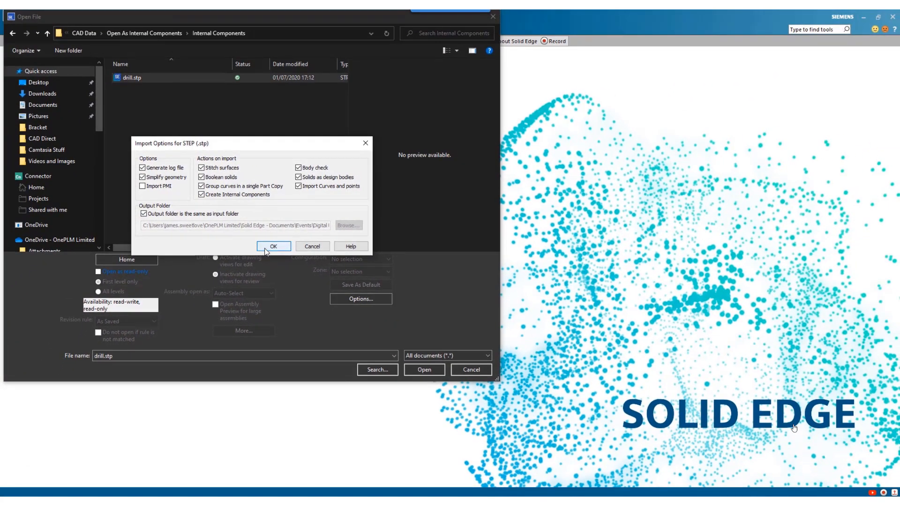
left_click(265, 252)
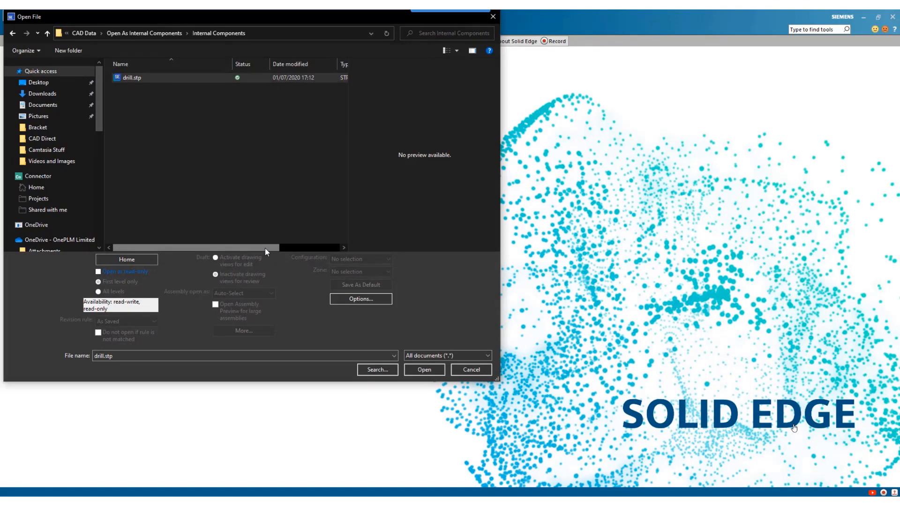
left_click(412, 369)
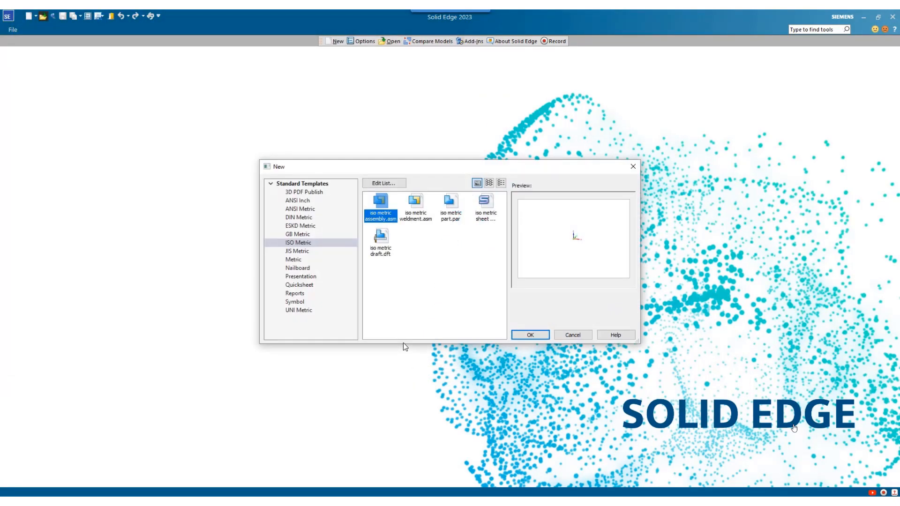
left_click(517, 333)
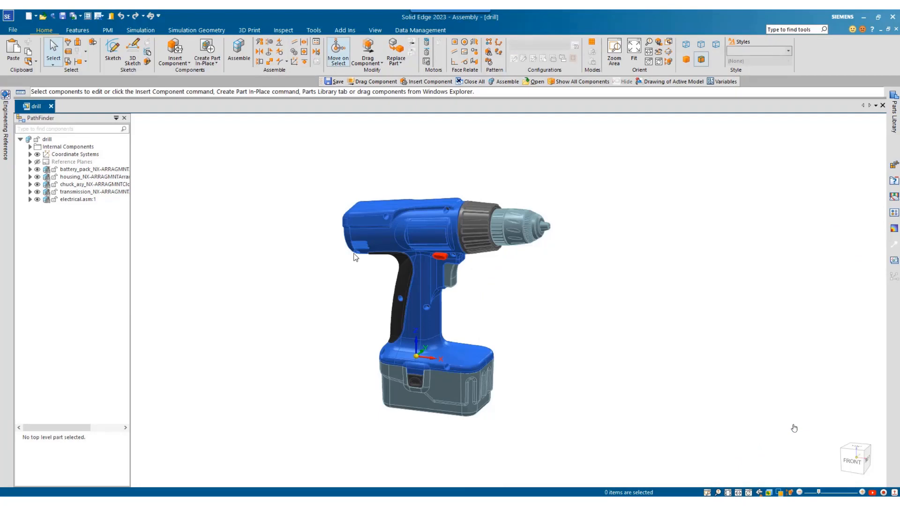
Review the parts listed under the drill assembly's Internal Components folder and its Publish Internal Components command
left_click(31, 148)
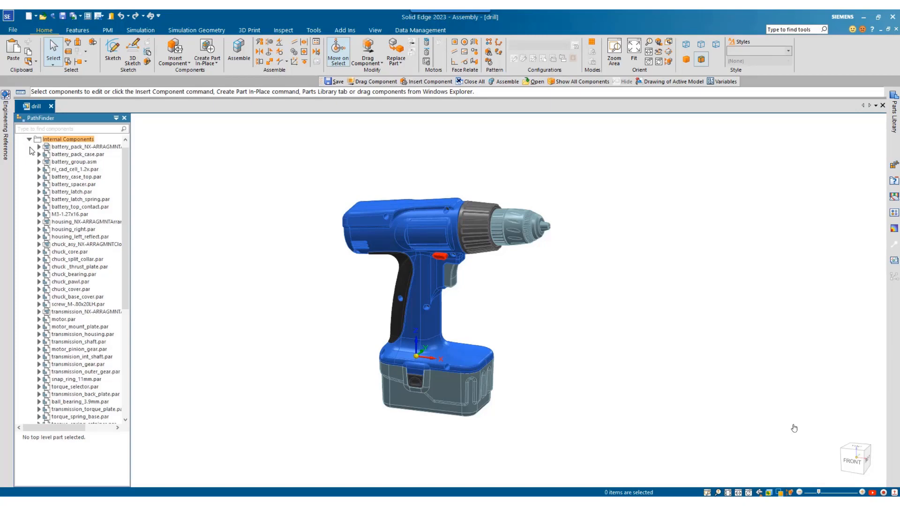
mouse_move(125, 181)
left_mouse_down()
mouse_move(142, 297)
mouse_move(127, 269)
mouse_move(126, 165)
left_mouse_up()
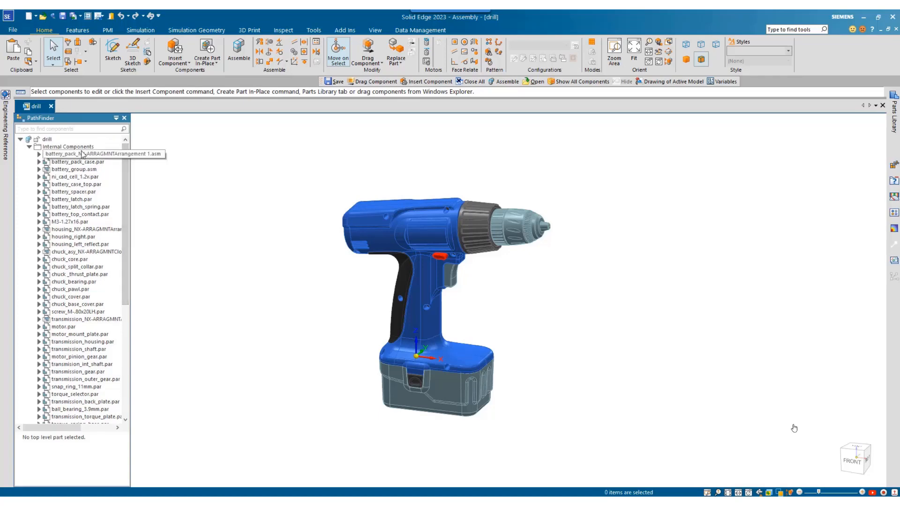
left_click(29, 147)
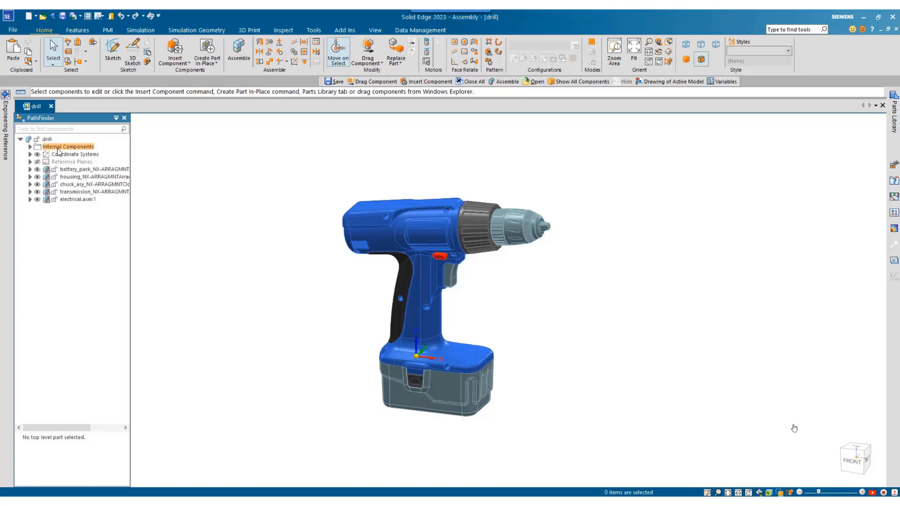
right_click(57, 148)
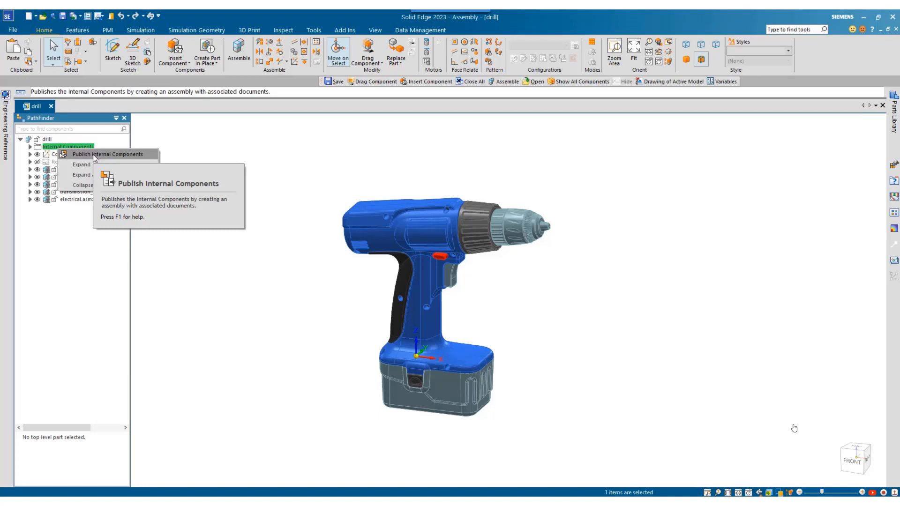
left_click(93, 154)
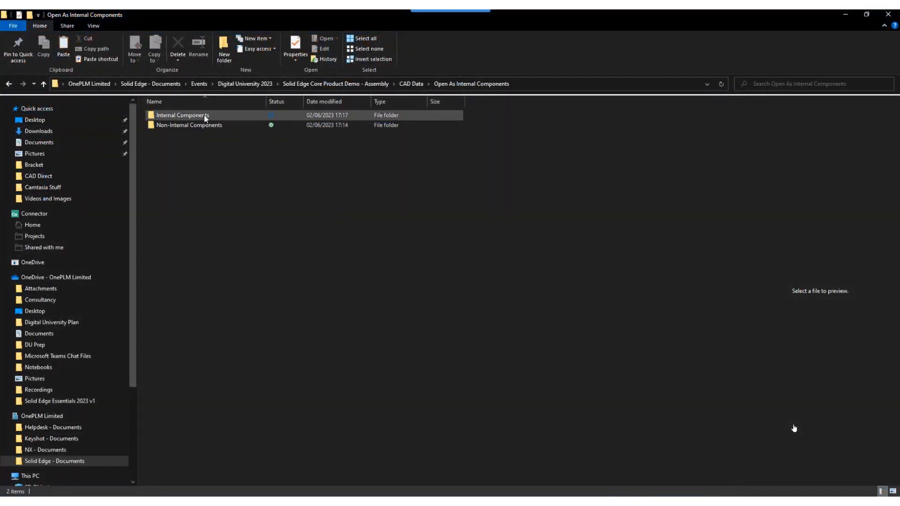
Switch to File Explorer, view the Internal Components folder's files and check the folder's size and file count in its properties
double_click(204, 114)
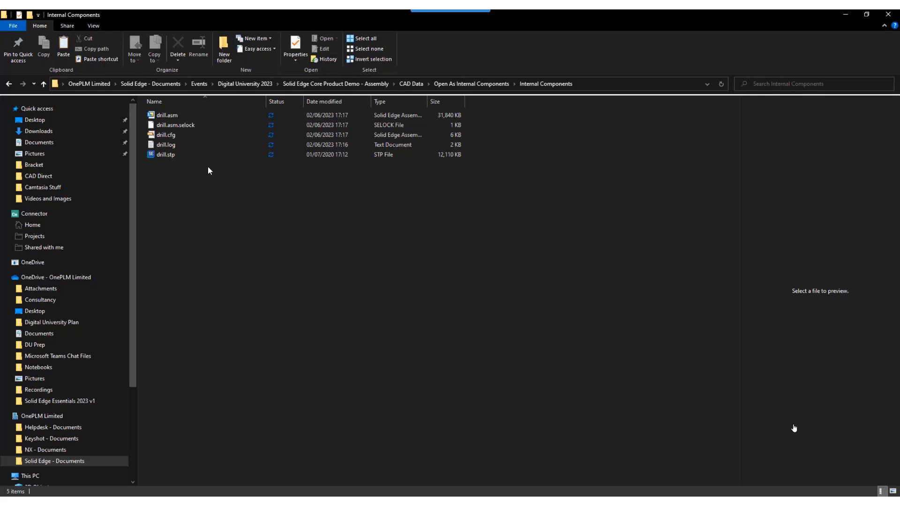
left_click(454, 84)
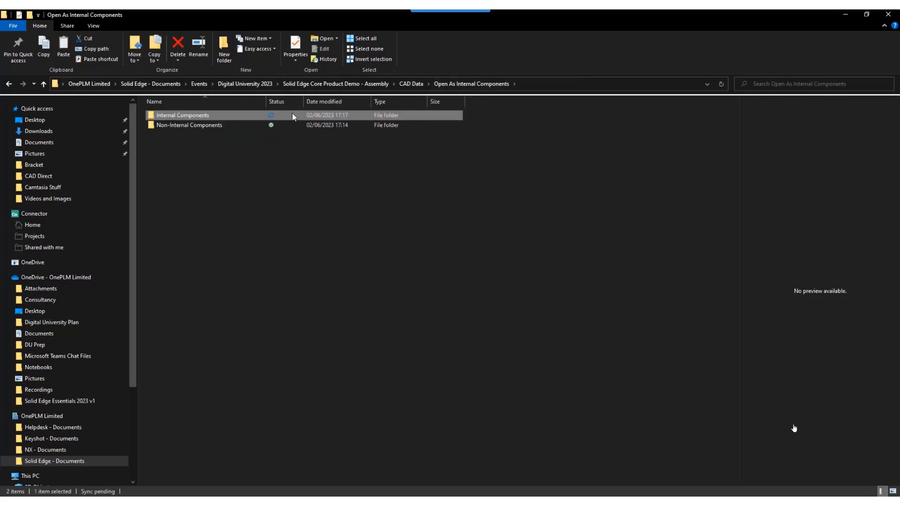
right_click(193, 120)
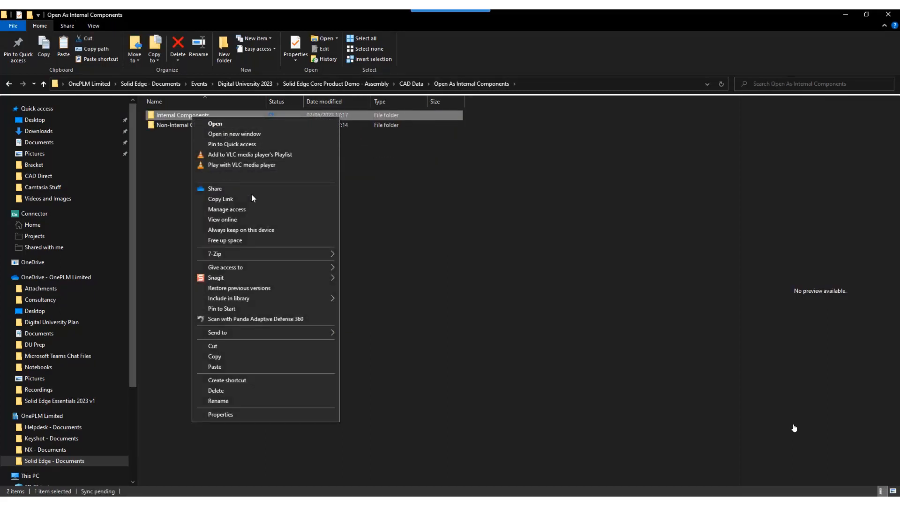
left_click(223, 414)
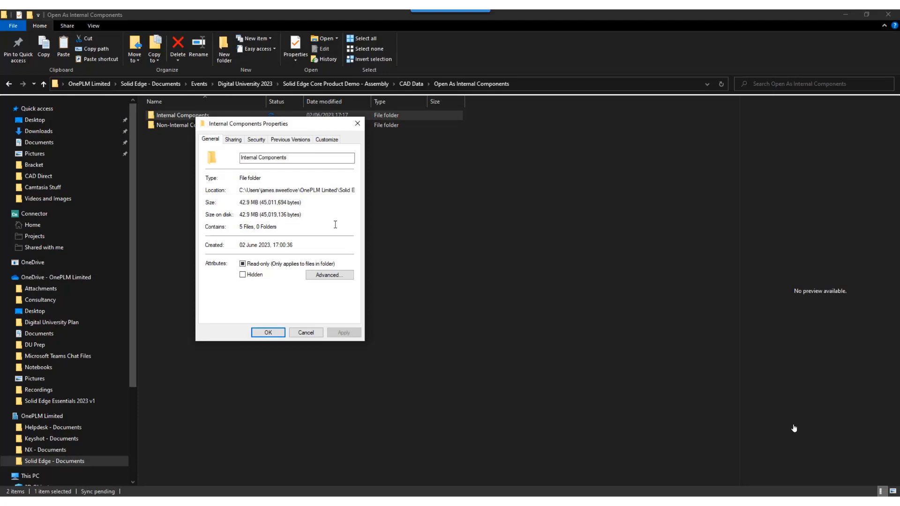
left_click(268, 332)
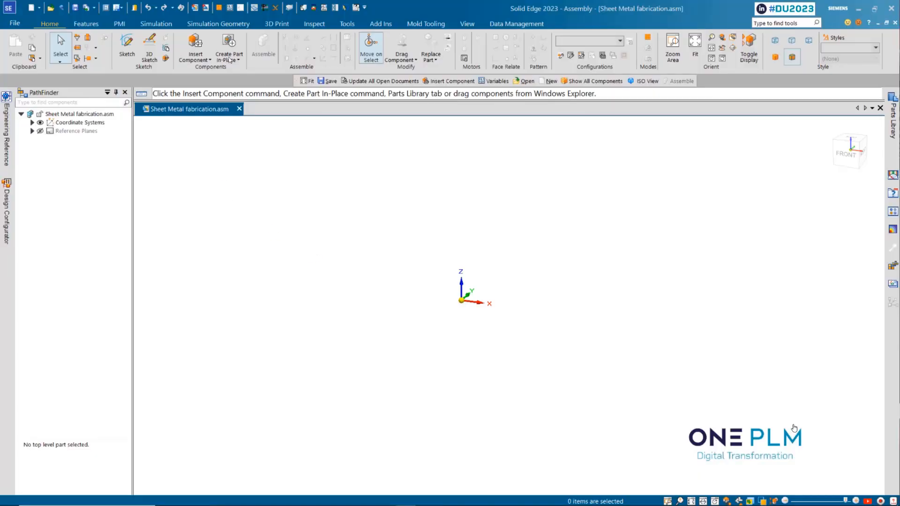
Create a grounded sheet metal internal component named Main channel in Sheet Metal fabrication.asm, with A4 STAINLESS STEEL material and in-place editing
left_click(230, 60)
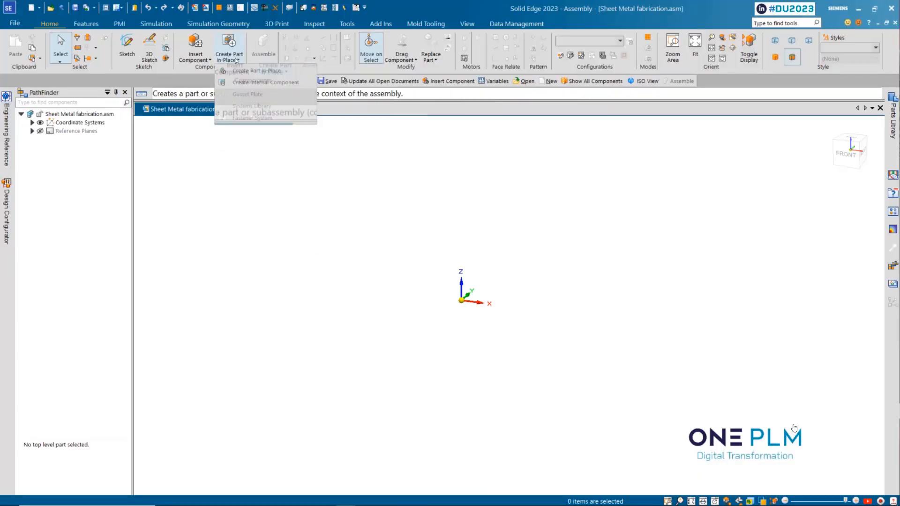
left_click(255, 81)
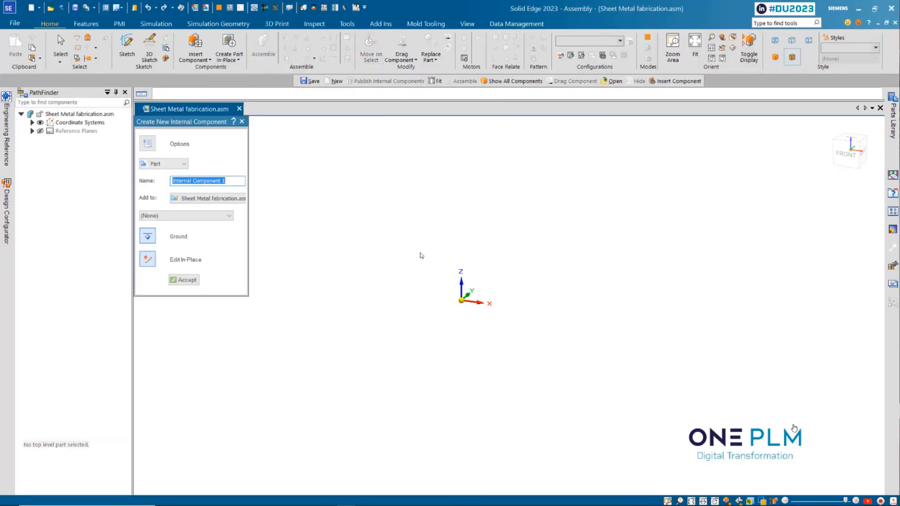
left_click(174, 164)
left_click(155, 178)
left_click_drag(226, 181, 204, 184)
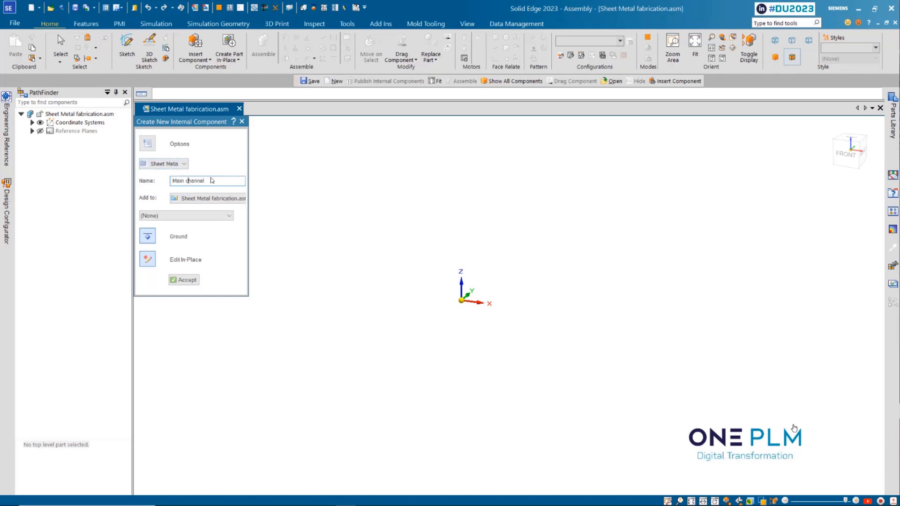
left_click(191, 219)
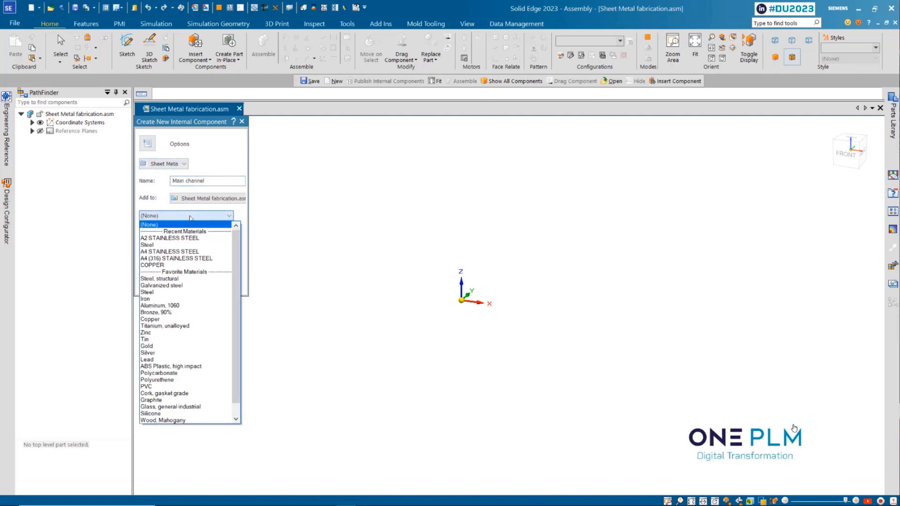
left_click(174, 248)
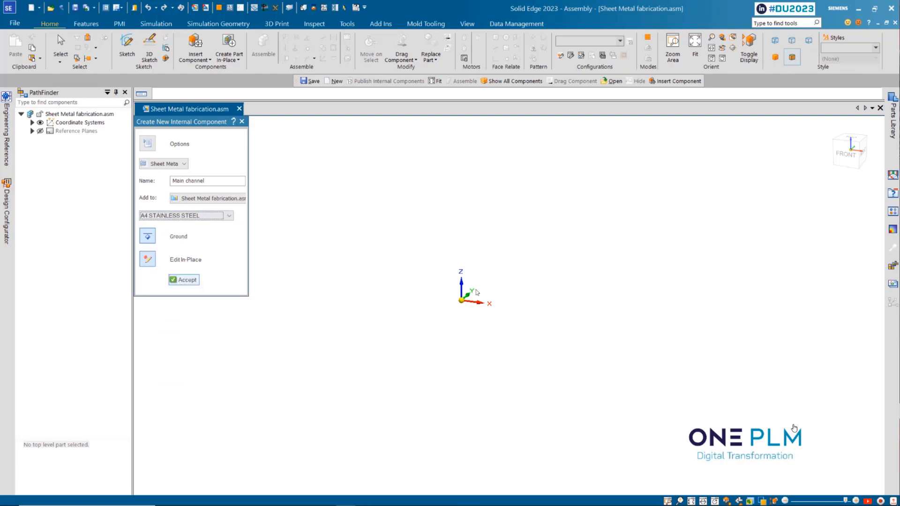
key("Return")
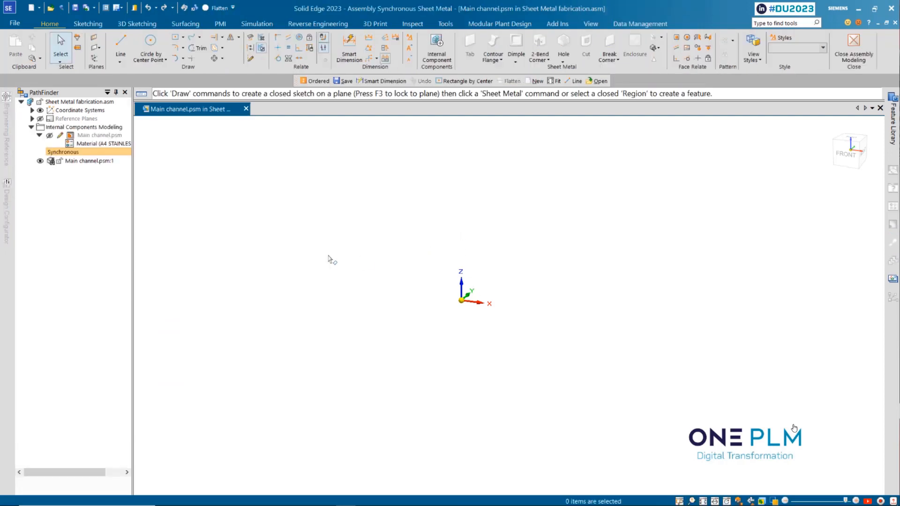
Switch to ordered modelling and start a contour flange profile on the YZ plane with a 300 mm horizontal line from the origin
left_click(313, 80)
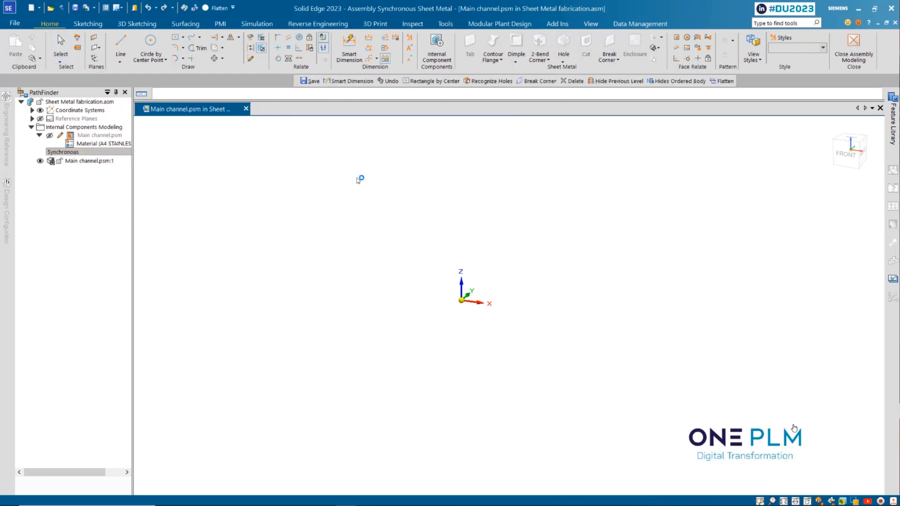
left_click(374, 44)
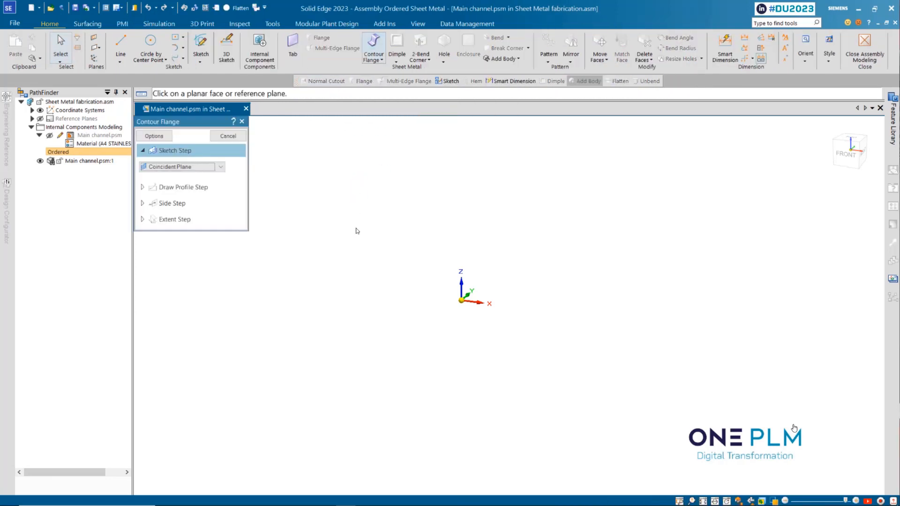
middle_click_drag(509, 288, 457, 278)
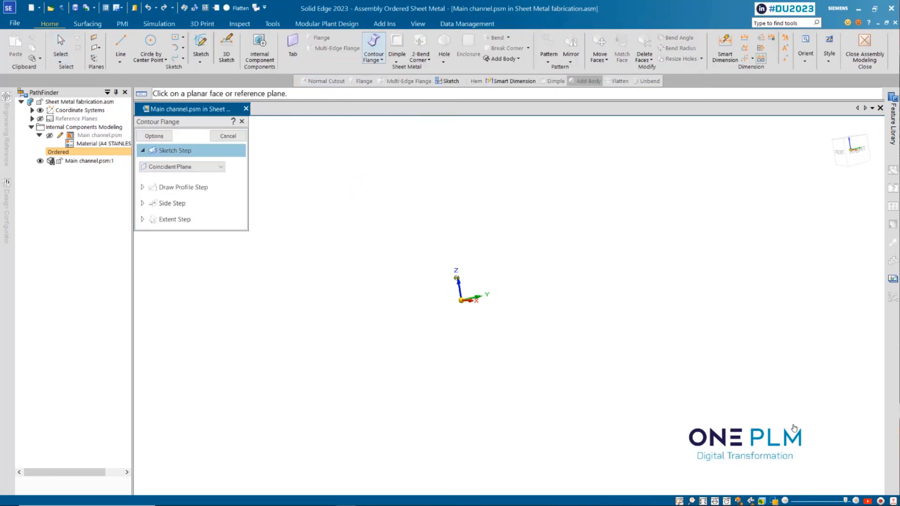
left_click(485, 281)
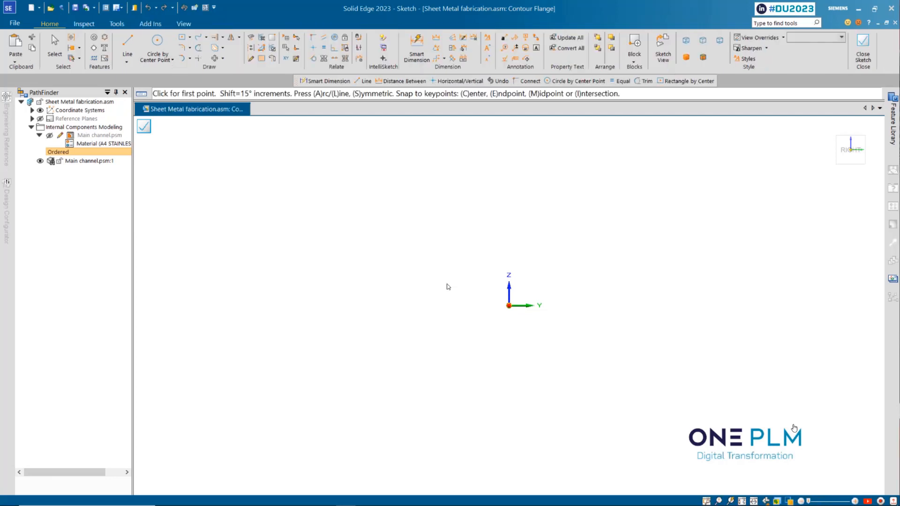
left_click(509, 306)
type("30")
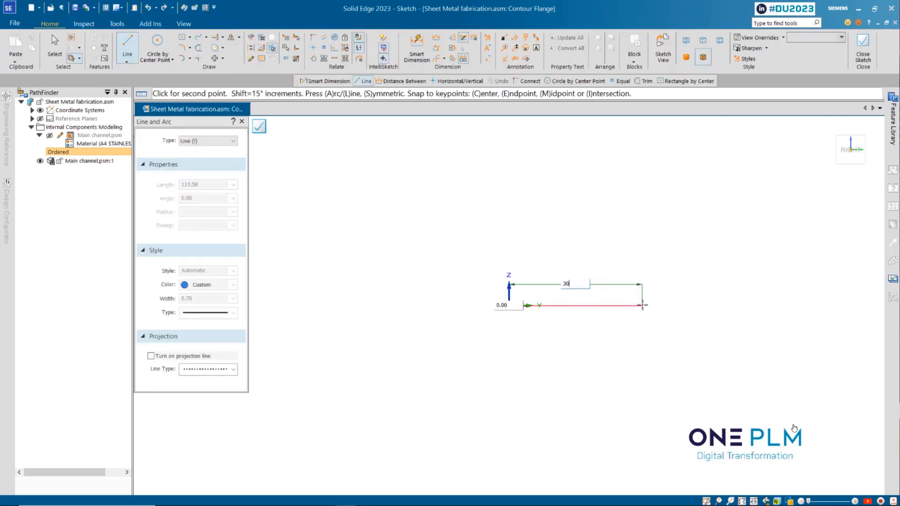
type("0")
key("Return")
left_click(642, 305)
right_click(623, 277)
Add a 250 mm line sloping up from the origin, away from the horizontal one, followed by a 300 mm vertical line
left_click(510, 306)
scroll(506, 324, "down", 5)
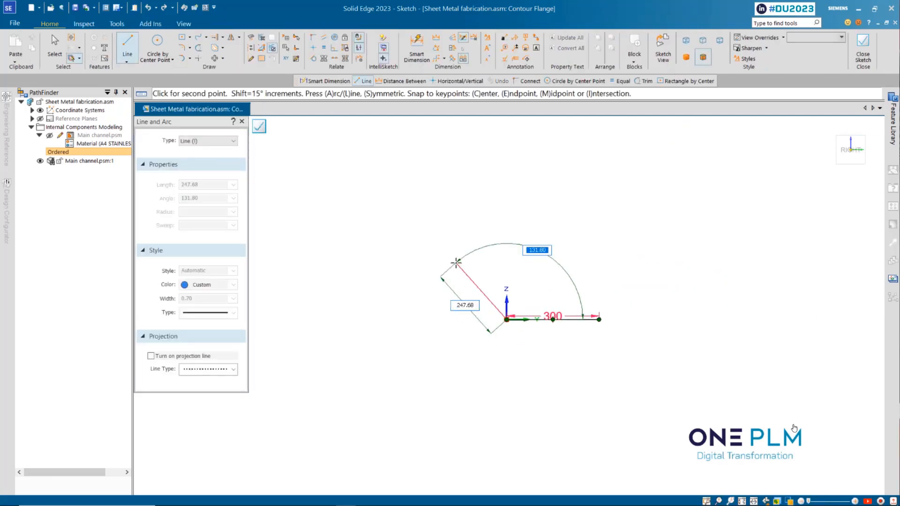
type("250")
key("Return")
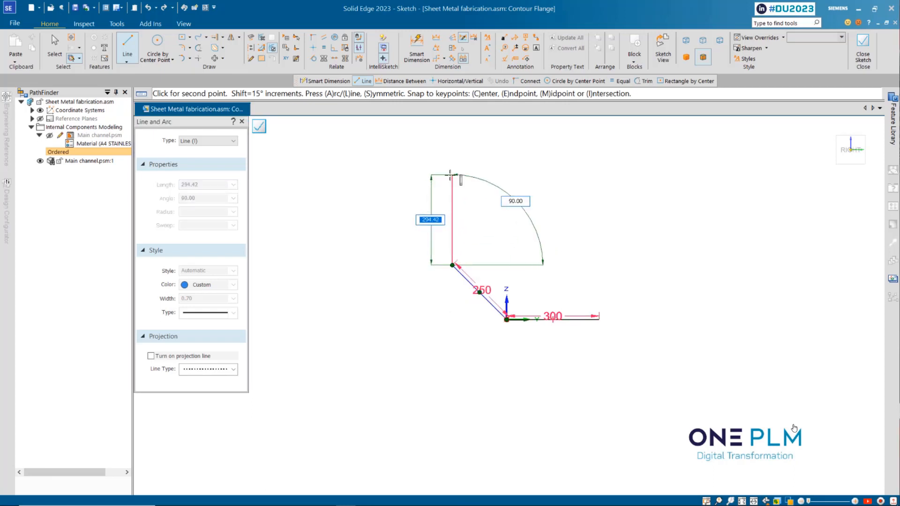
left_click(450, 174)
Dimension the sloping line at 45° to the horizontal and finish the contour flange sketch
left_click(416, 48)
left_click(464, 276)
key("a")
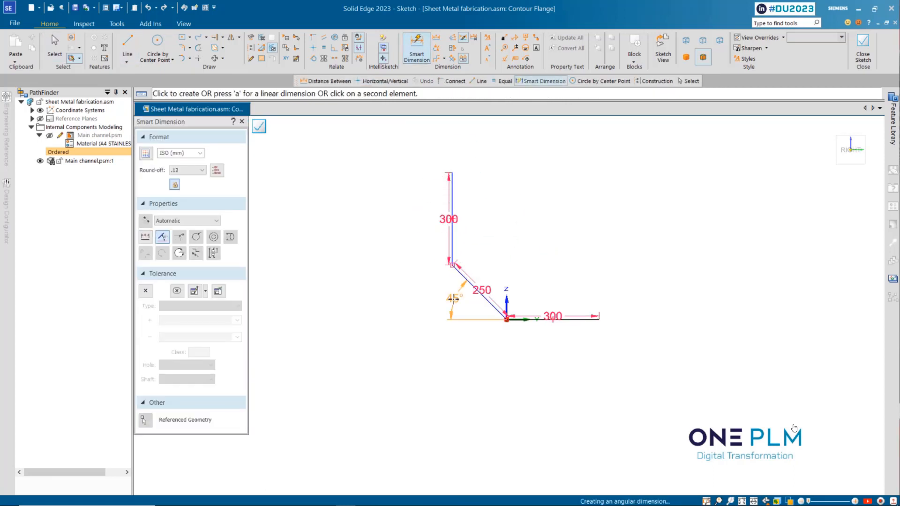
left_click(450, 297)
scroll(548, 228, "up", 3)
key("Escape")
left_click(863, 47)
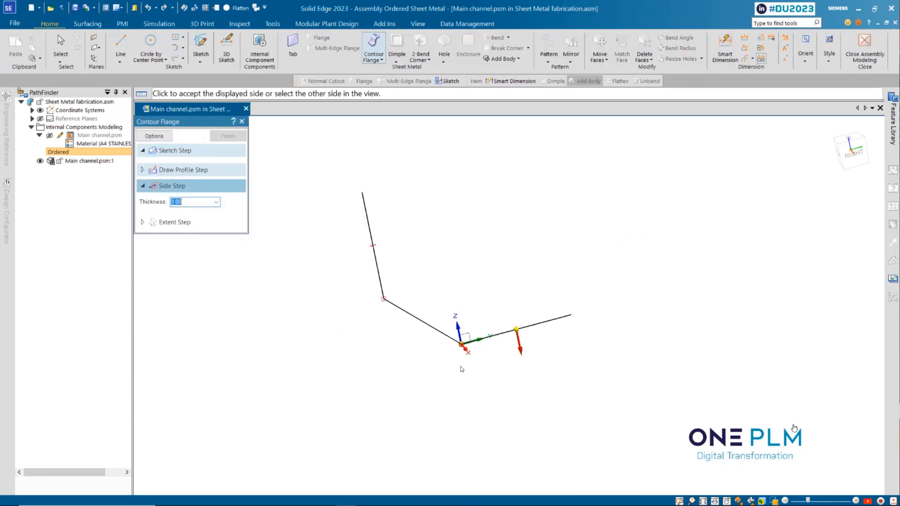
Accept the material side and complete the contour flange with a symmetric extent of 120 mm
left_click(458, 280)
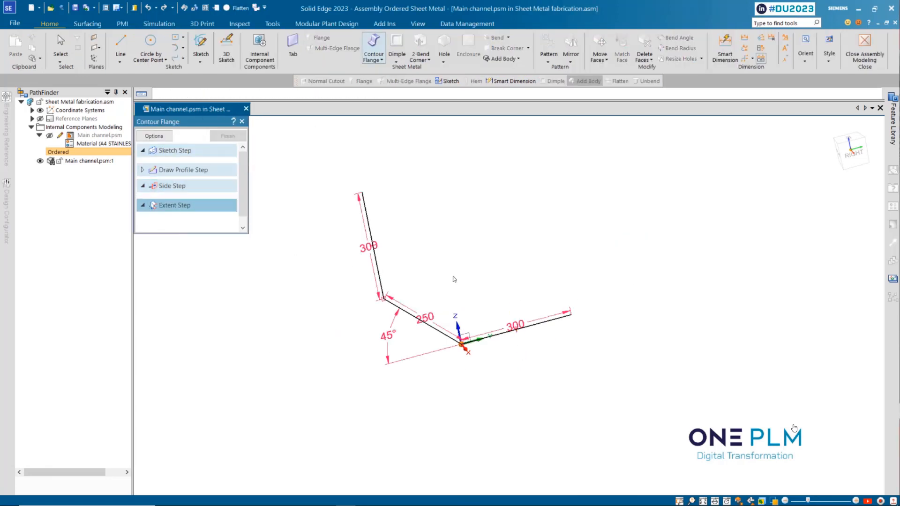
left_click(148, 278)
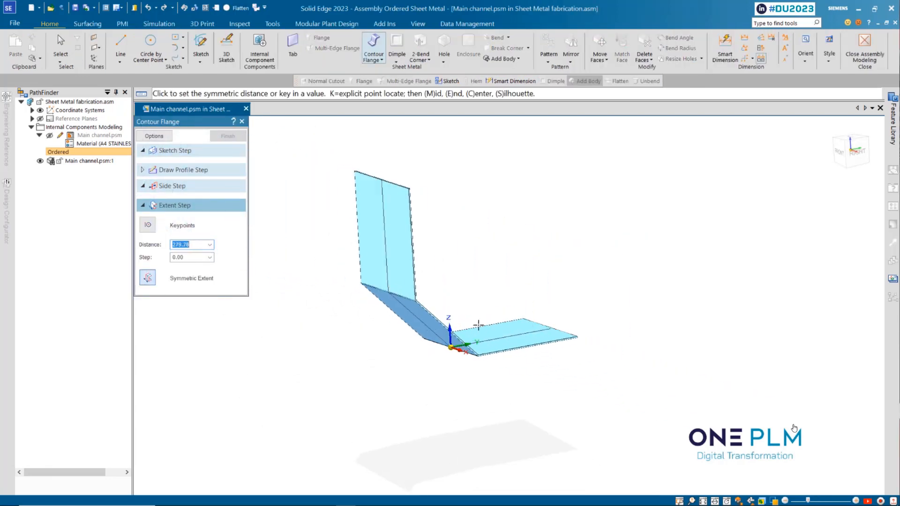
type("120")
key("Return")
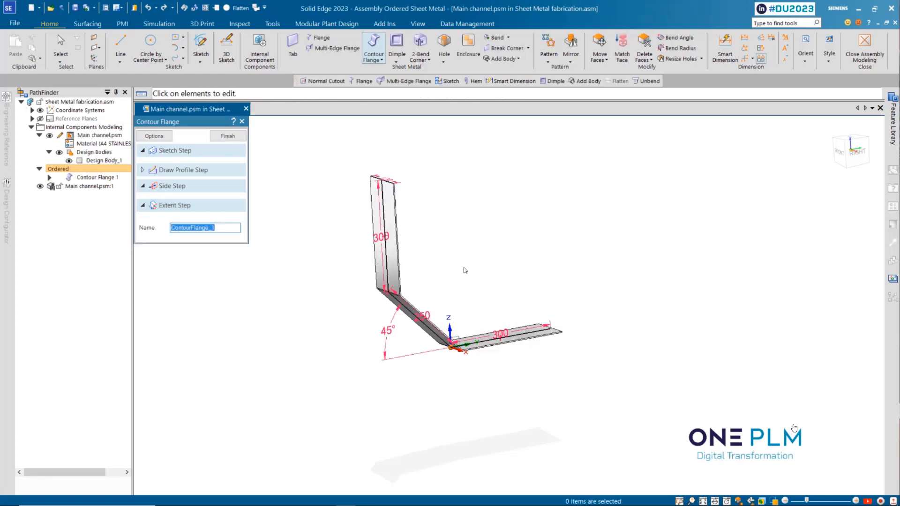
middle_click_drag(464, 269, 350, 268)
left_click(228, 136)
left_click(229, 136)
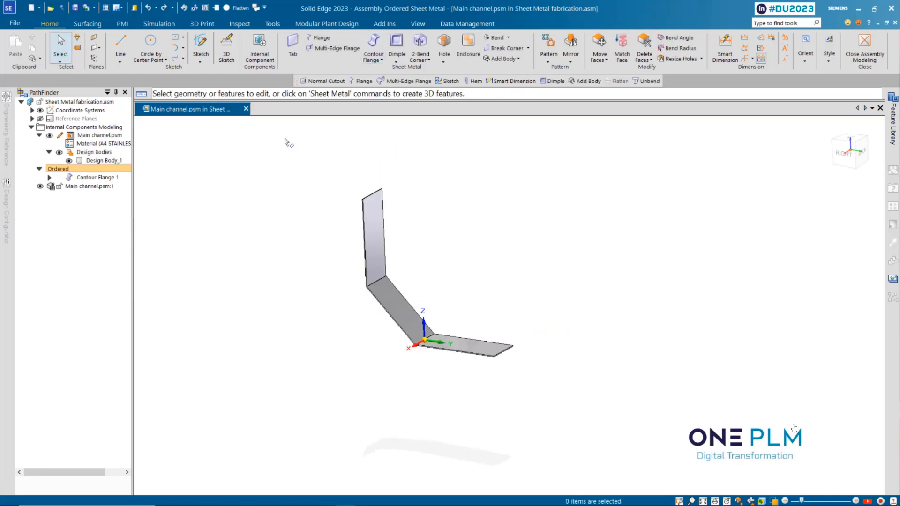
Add a 50 mm multi-edge flange at 90° along the three connected edges on one side of the contour flange
middle_click_drag(464, 278, 453, 258)
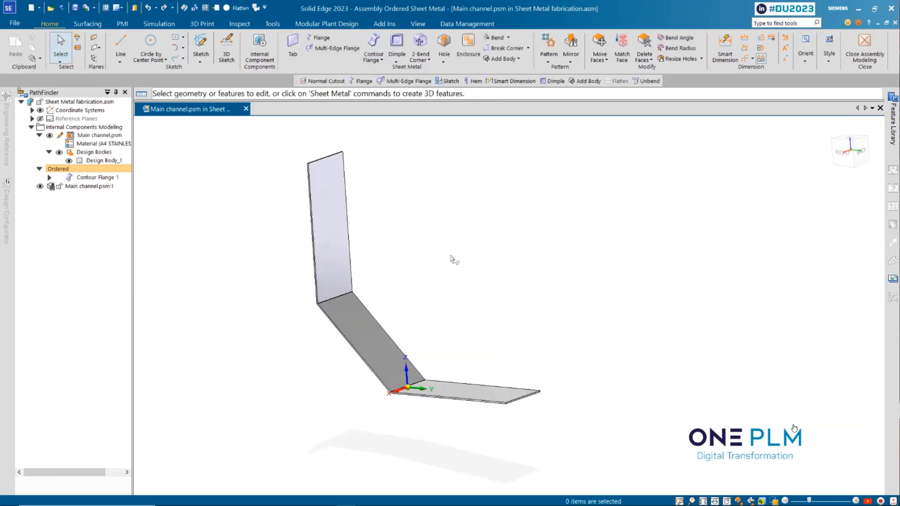
left_click(336, 48)
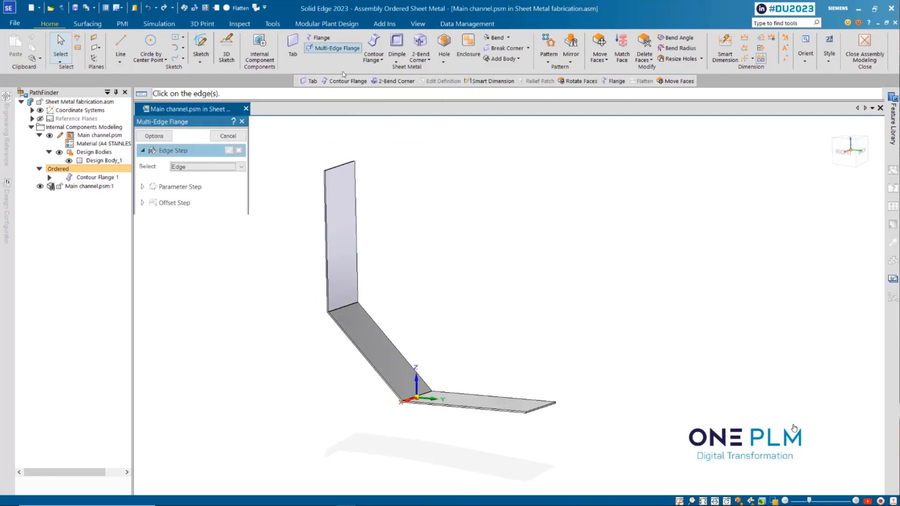
left_click(327, 202)
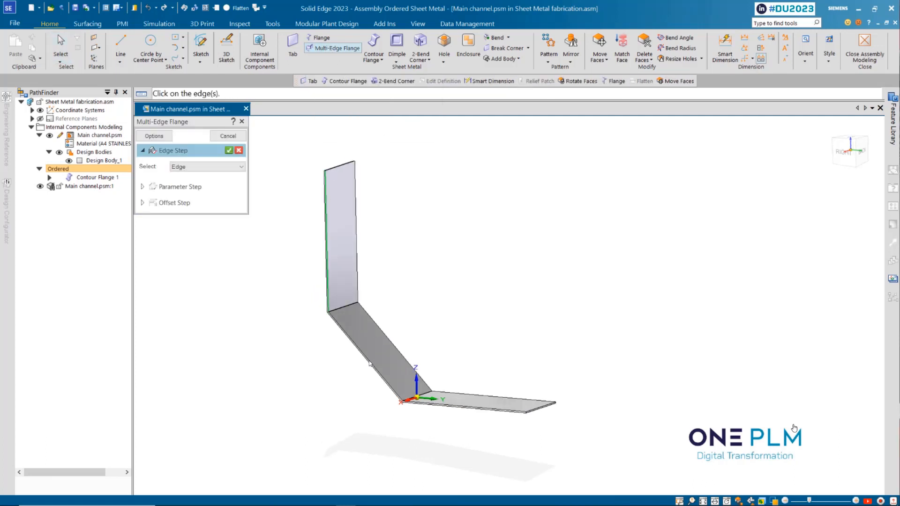
left_click(451, 406)
right_click(375, 278)
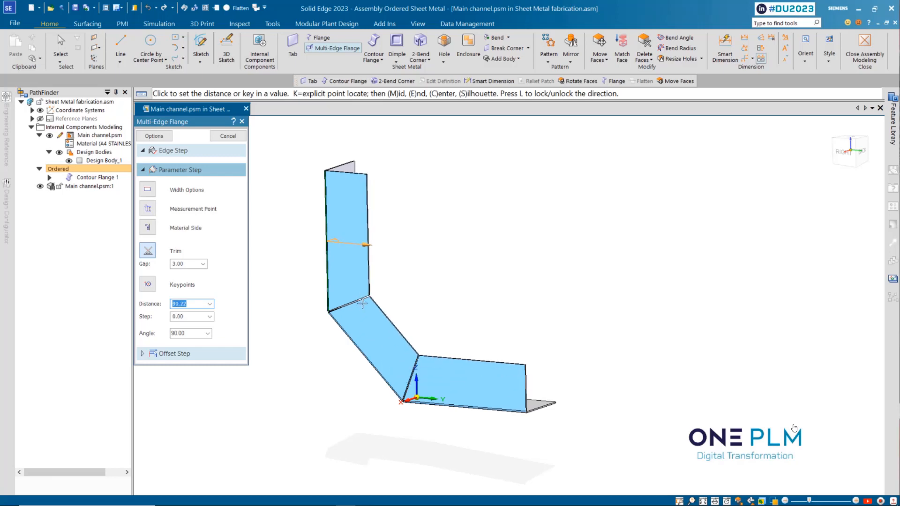
type("50")
key("Return")
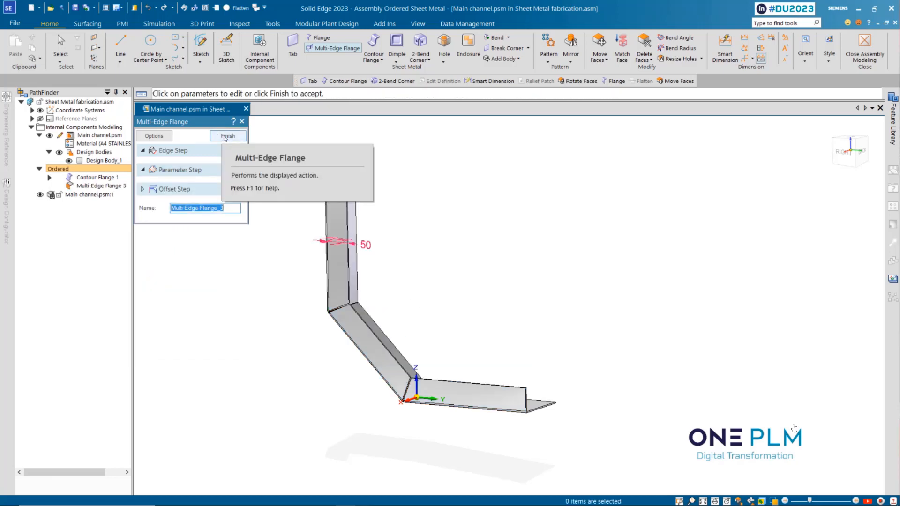
left_click(214, 137)
Add a matching 50 mm multi-edge flange along the opposite side's edges, trimmed with a 3 mm gap
middle_click_drag(379, 243, 284, 243)
scroll(284, 242, "down", 3)
scroll(407, 272, "up", 4)
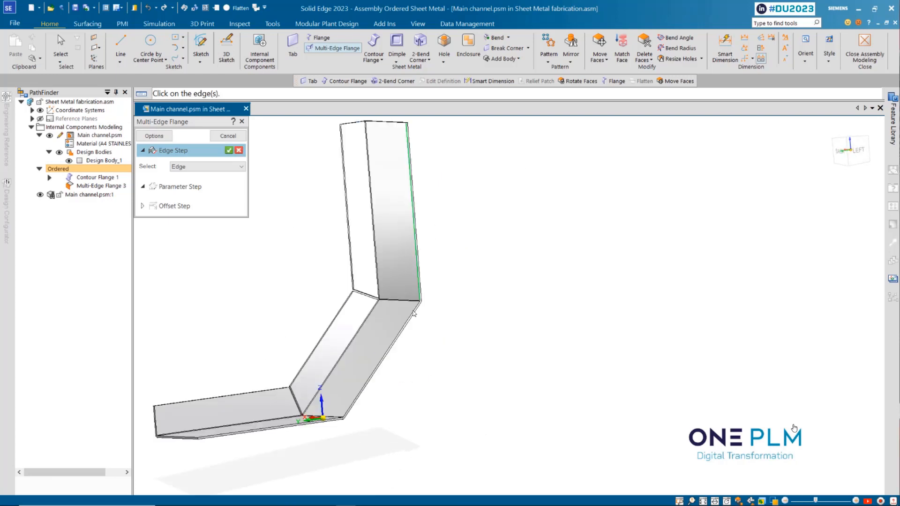
right_click(283, 334)
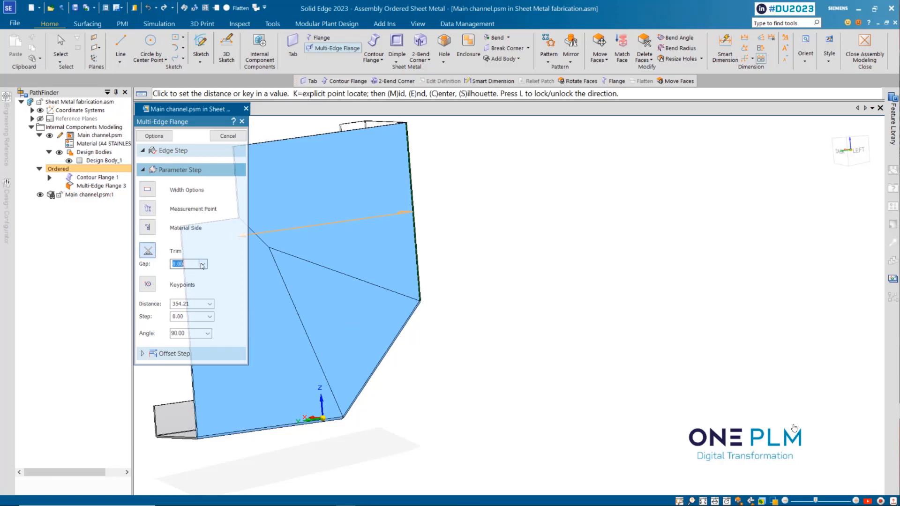
left_click(202, 265)
left_click(182, 288)
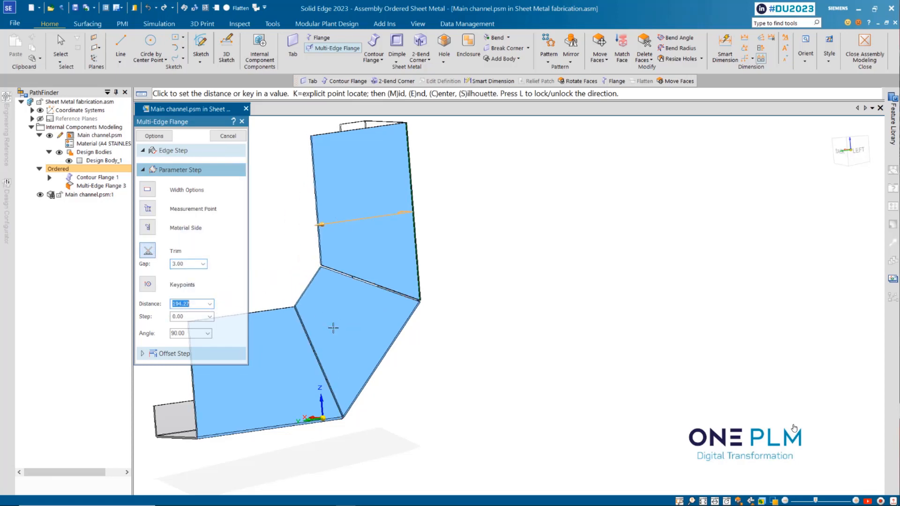
key("Return")
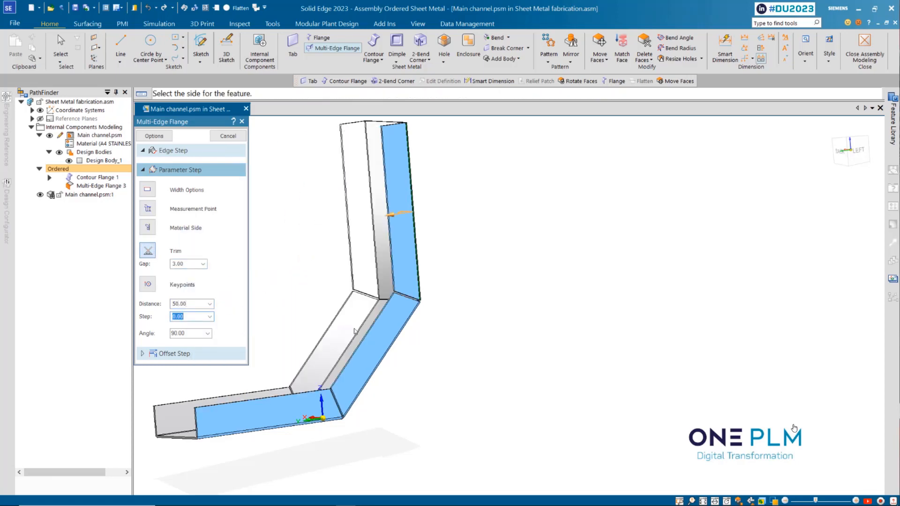
left_click(352, 329)
middle_click_drag(338, 299, 288, 238)
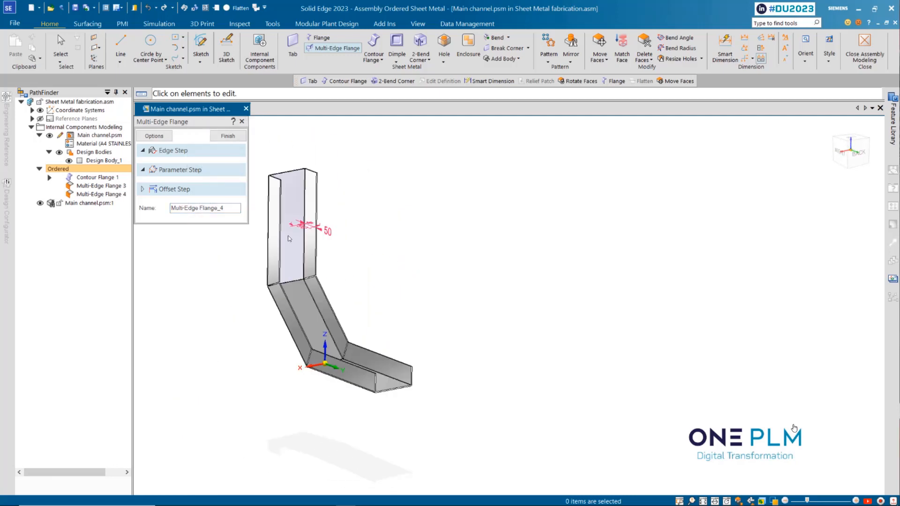
left_click(227, 137)
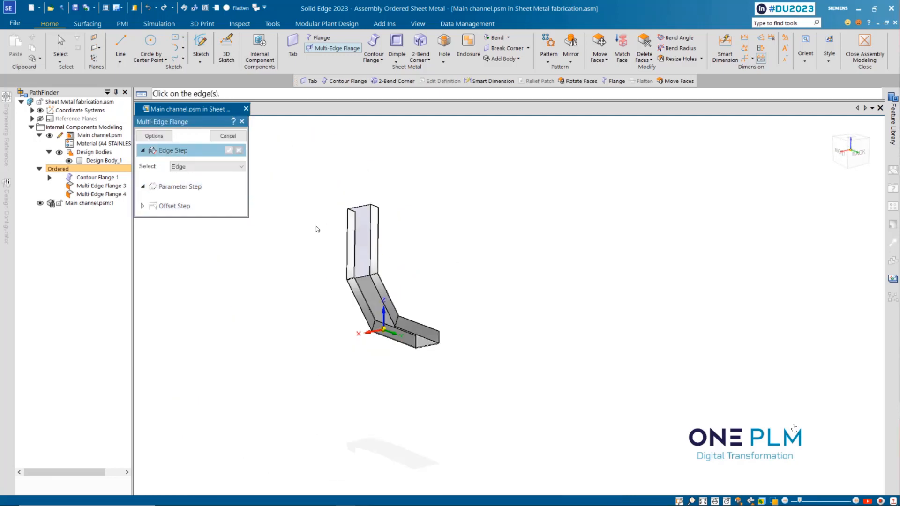
Round the outer flange corners at both ends of the channel with a 5 mm radius Break Corner
left_click(512, 48)
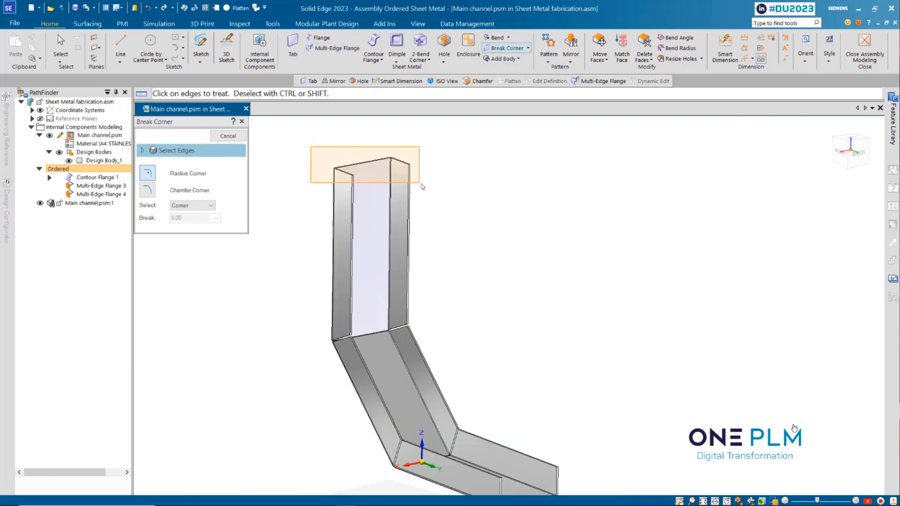
left_click(512, 368)
right_click(542, 345)
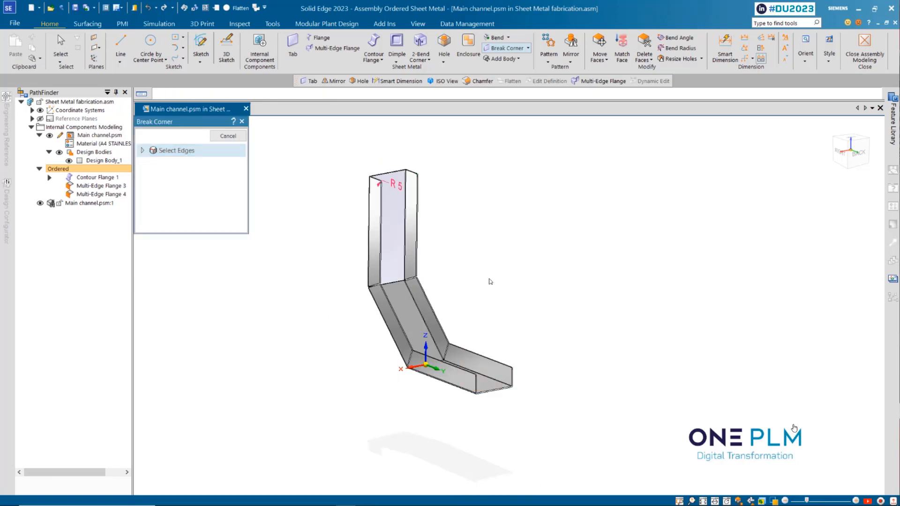
left_click(227, 137)
middle_click_drag(291, 222, 298, 181)
key("Escape")
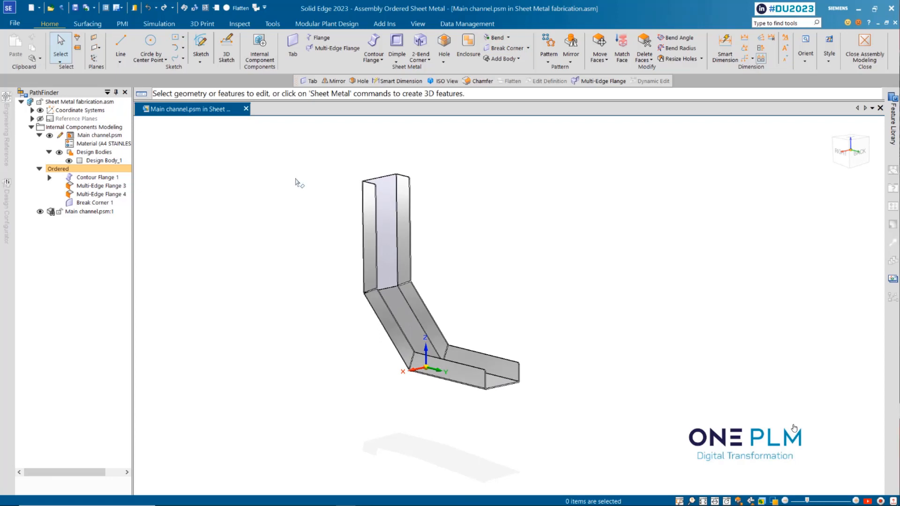
Start a Slot sketch on the channel's upright face and draw two parallel vertical lines, each about 51 mm long
left_click(444, 62)
left_click(456, 107)
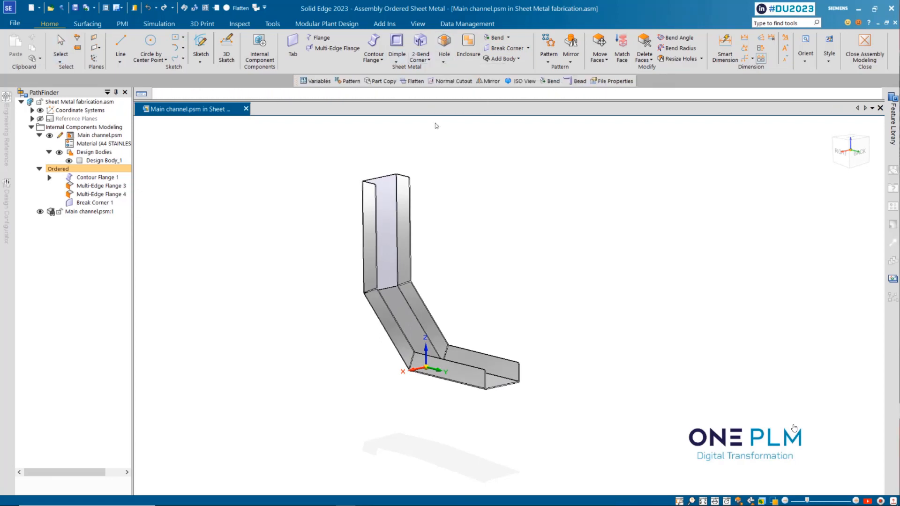
left_click(392, 202)
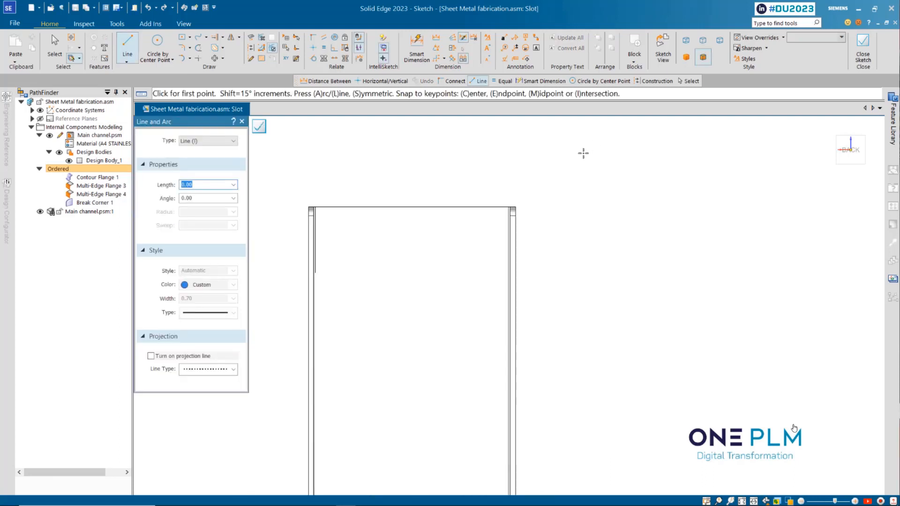
left_click(406, 227)
left_click(406, 297)
right_click(406, 298)
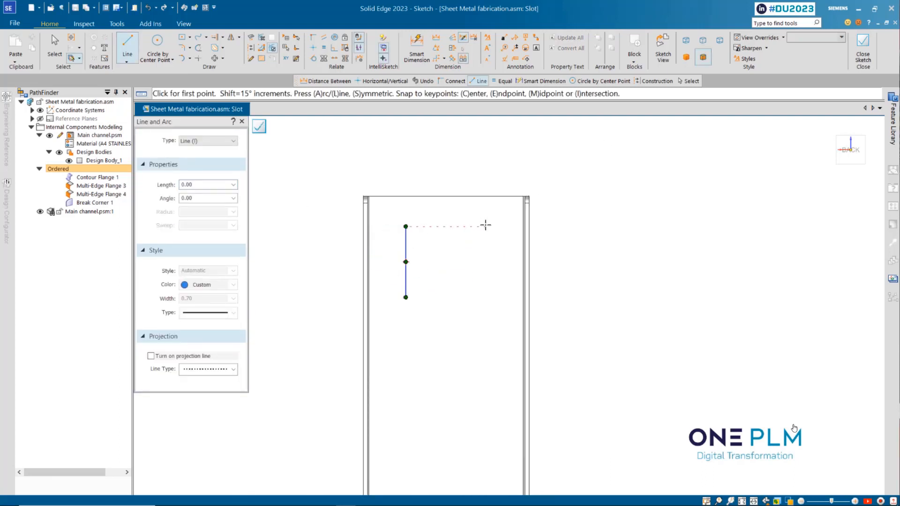
left_click(485, 226)
left_click(486, 297)
right_click(486, 297)
Join the two slot lines' midpoints with a horizontal construction line and align its centre with the top edge's midpoint
left_click(485, 262)
left_click(406, 263)
key("Escape")
left_click(423, 263)
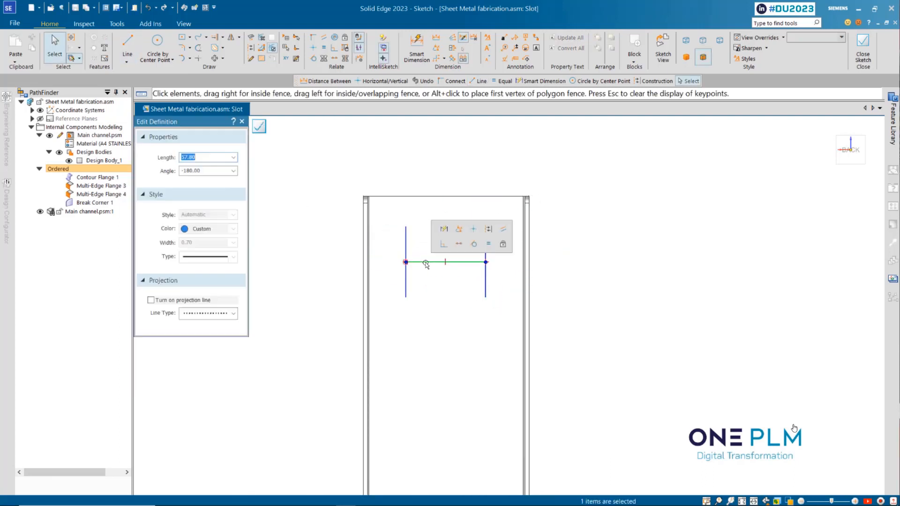
left_click(476, 228)
left_click(313, 48)
left_click(447, 196)
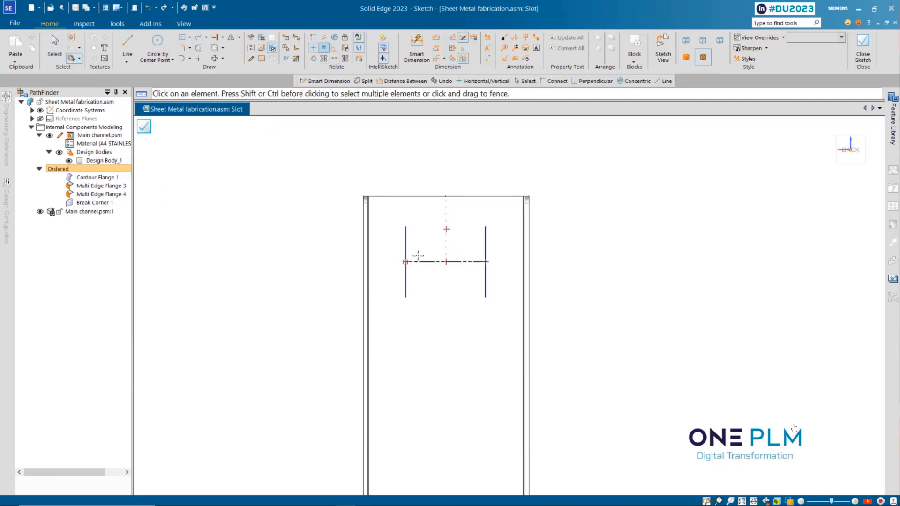
Dimension the slot sketch with a 60 mm horizontal spacing and a 50 mm slot line length
left_click(417, 48)
left_click(405, 241)
left_click(329, 248)
left_click(432, 262)
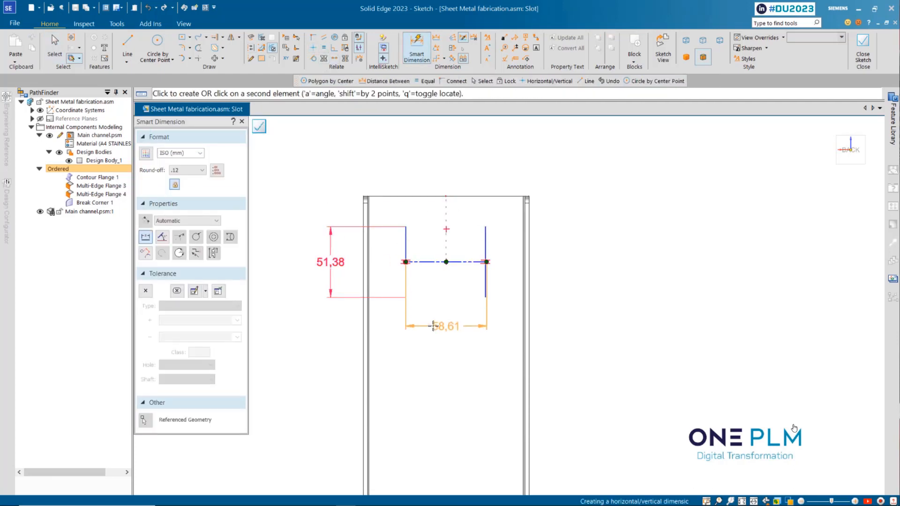
left_click(435, 326)
type("60")
key("Return")
key("Escape")
left_click(328, 263)
type("50")
key("Return")
Set the vertical distance between the slot line's upper end and the channel's top edge to 20 mm
left_click(436, 38)
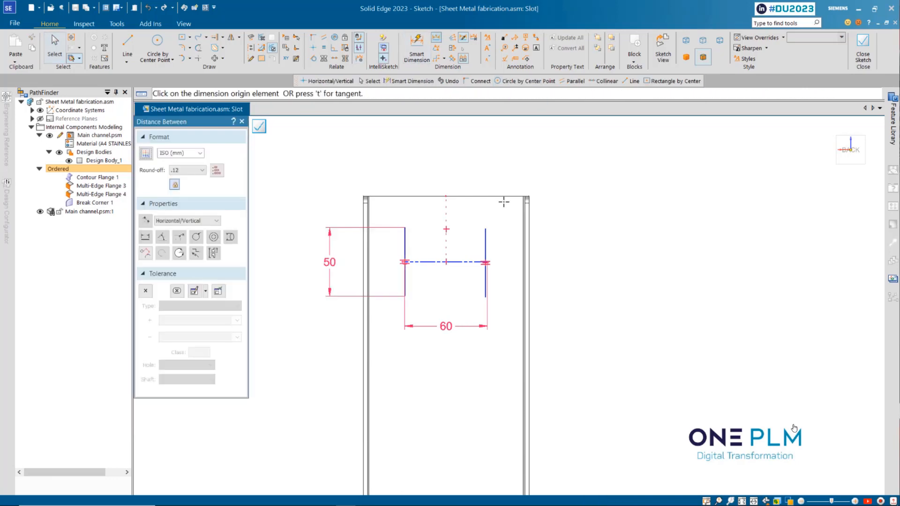
left_click(486, 230)
left_click(495, 197)
left_click(566, 211)
type("20")
key("Return")
scroll(467, 157, "up", 2)
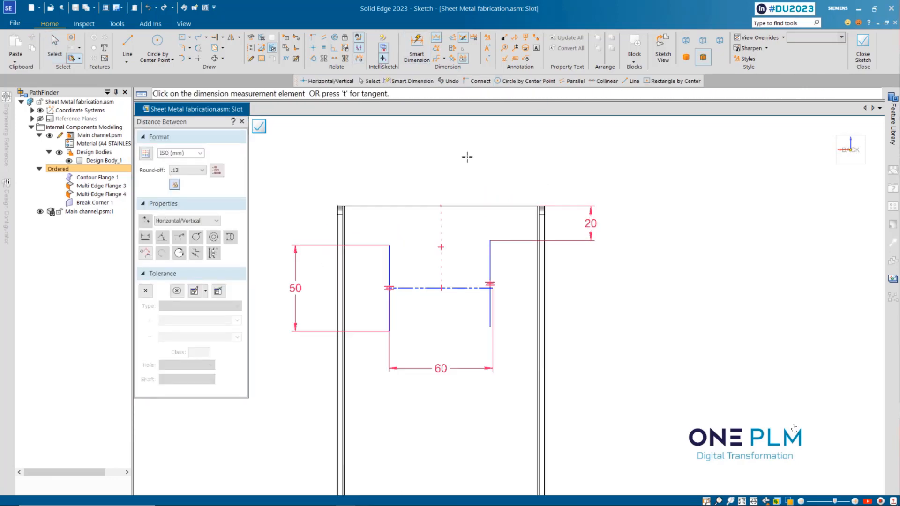
Connect the horizontal construction line's free end to the second slot line's midpoint and close the slot sketch
left_click(313, 38)
left_click(490, 284)
left_click(493, 288)
scroll(576, 293, "down", 2)
key("Escape")
scroll(620, 308, "up", 1)
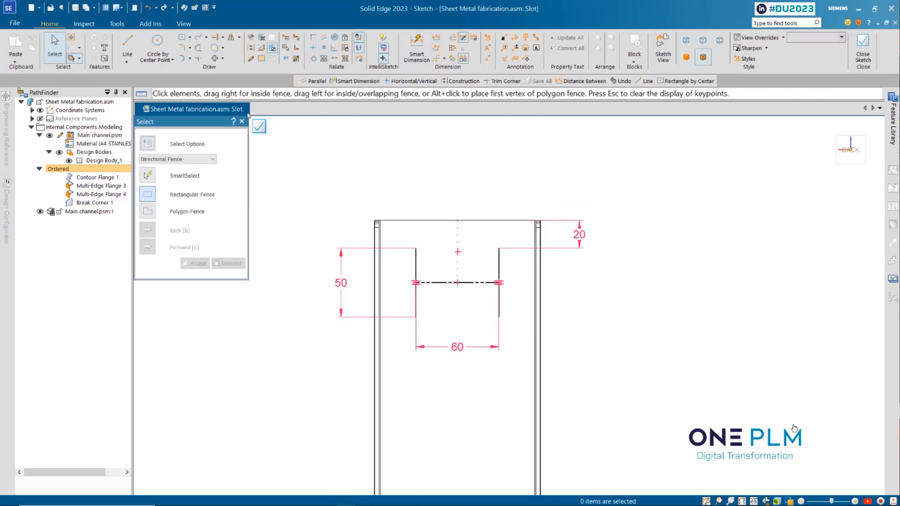
left_click(259, 126)
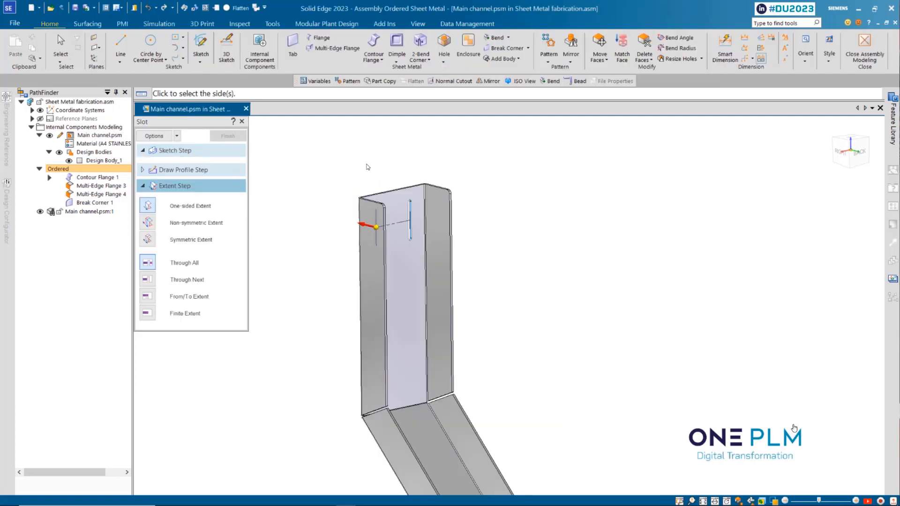
Set the slot width to 16 mm and complete the through-all slot cuts in the channel's upright face
left_click(154, 136)
left_click(520, 245)
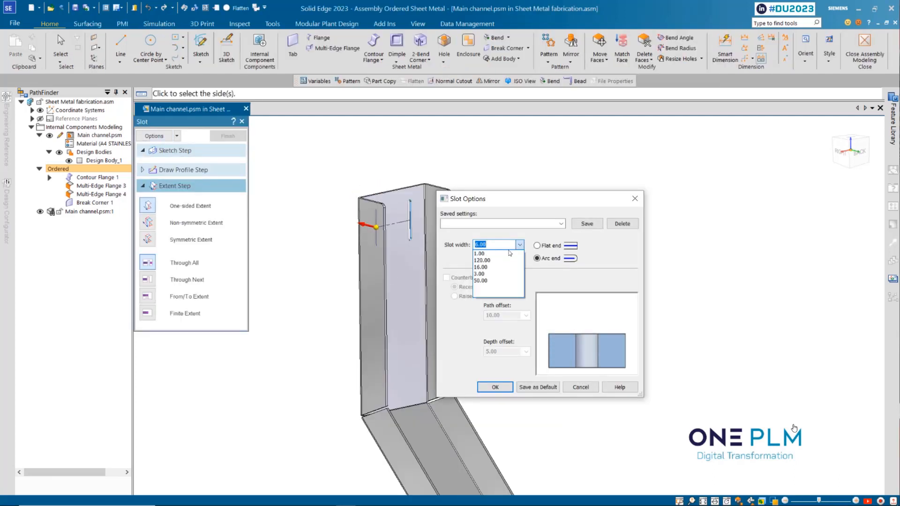
left_click(490, 267)
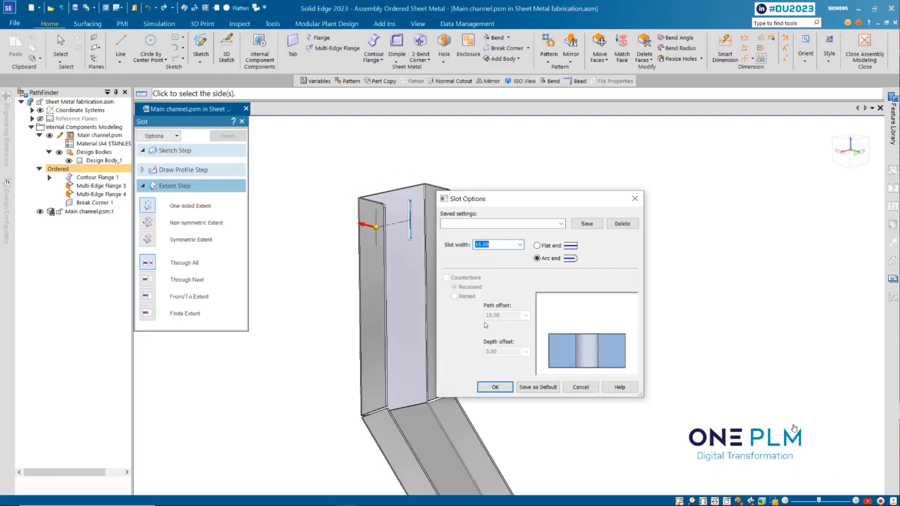
left_click(505, 385)
left_click(325, 218)
left_click(230, 137)
left_click(229, 137)
scroll(291, 155, "down", 4)
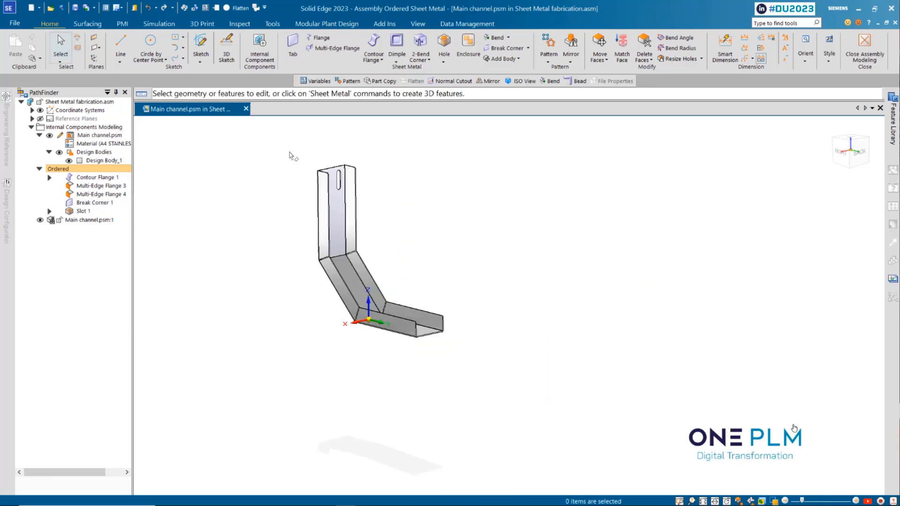
Create a new internal sheet metal component named Brace with A4 STAINLESS STEEL as its material
scroll(286, 221, "up", 2)
scroll(282, 199, "down", 1)
scroll(261, 146, "up", 1)
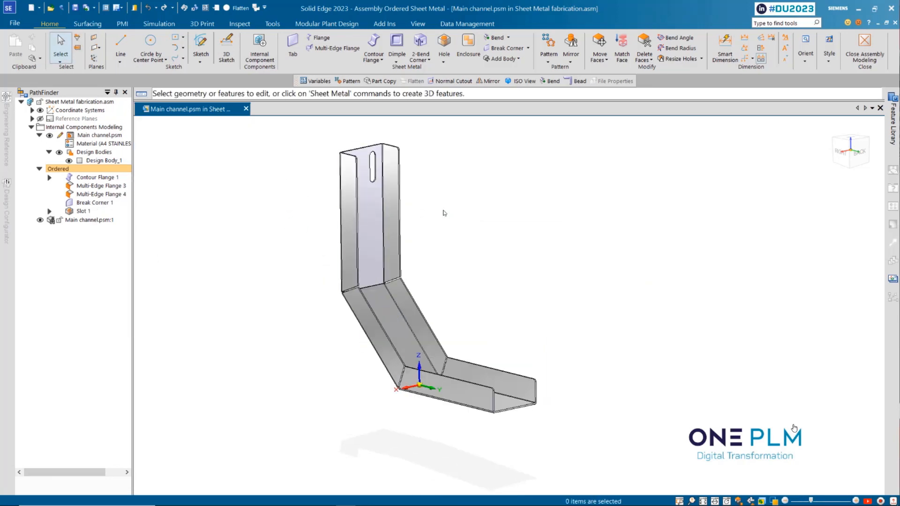
left_click(262, 43)
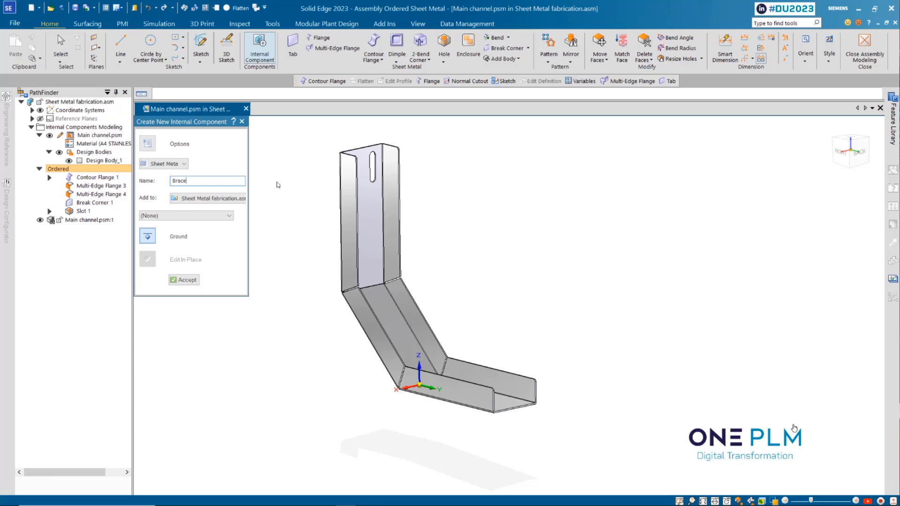
left_click(171, 217)
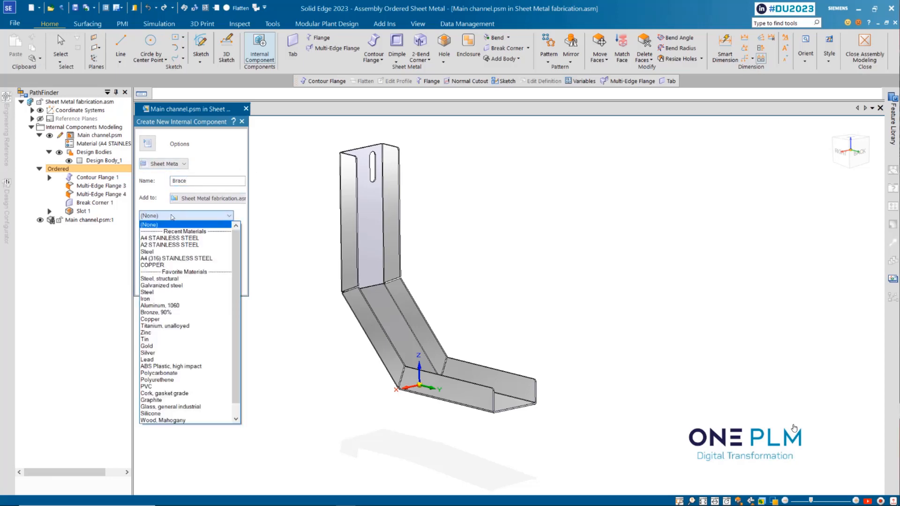
left_click(171, 236)
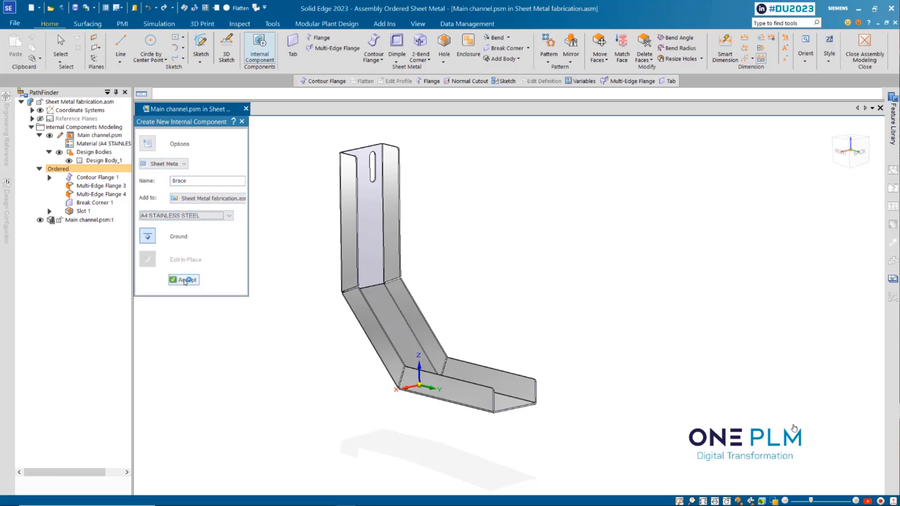
key("Return")
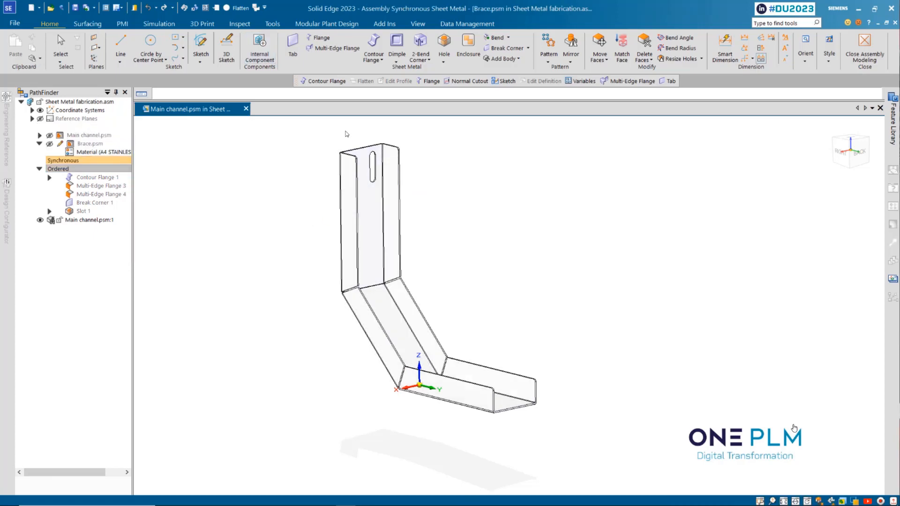
Switch the Brace component to the ordered modelling environment
scroll(344, 131, "up", 3)
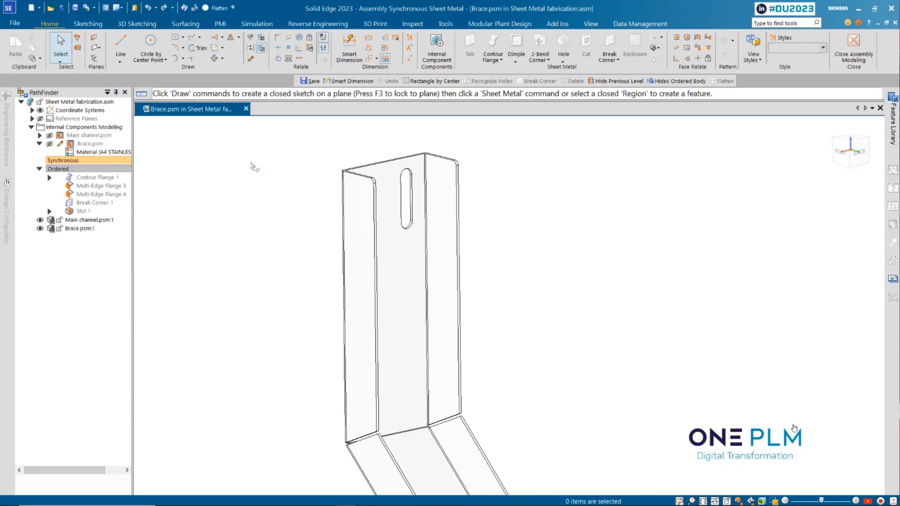
right_click(218, 167)
left_click(263, 347)
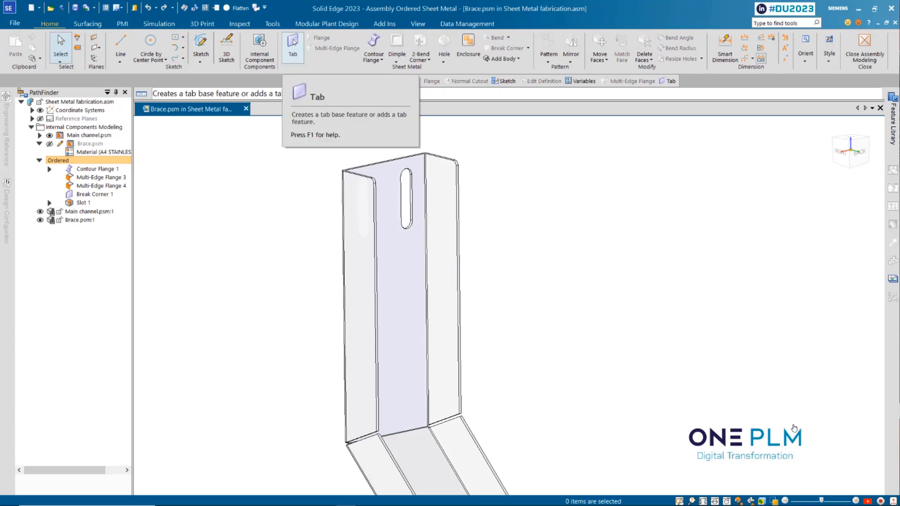
Start a Tab on a parallel plane 120 mm below the top end of the channel's upright section
left_click(293, 43)
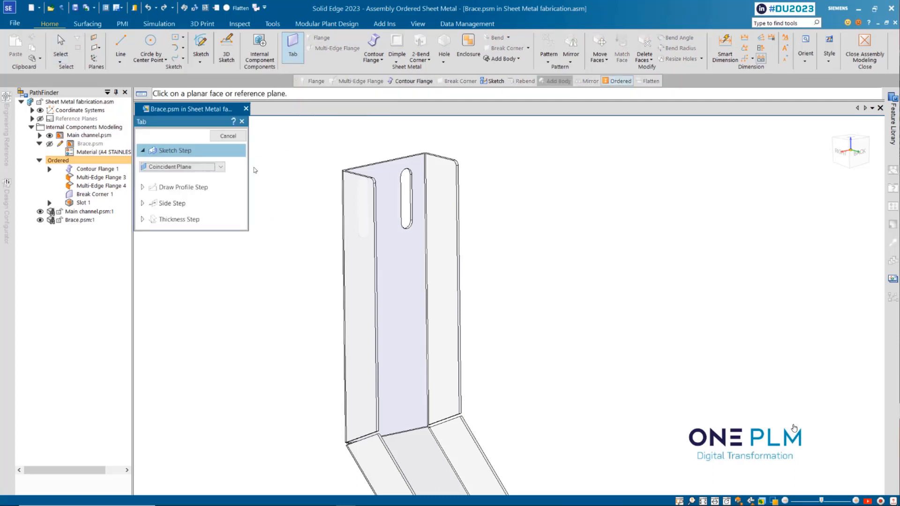
left_click(221, 168)
left_click(173, 182)
scroll(345, 196, "up", 5)
left_click(346, 201)
scroll(345, 199, "down", 5)
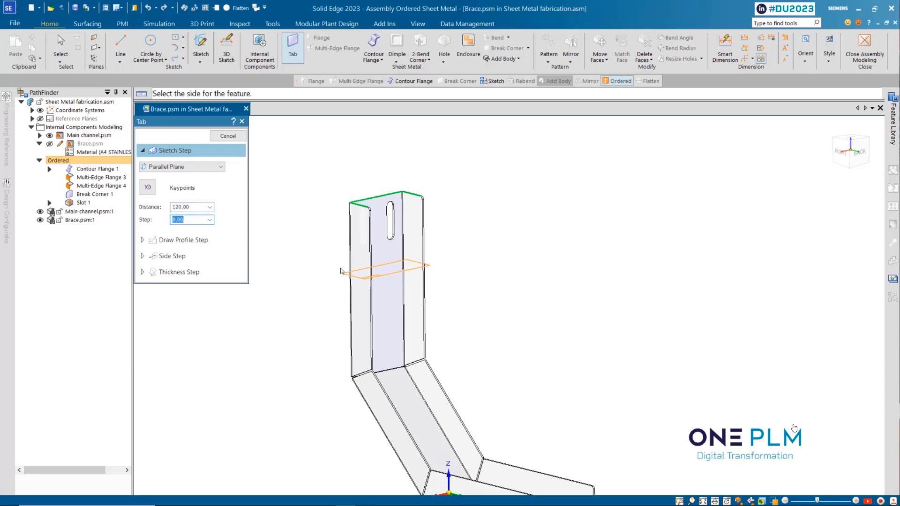
left_click(340, 271)
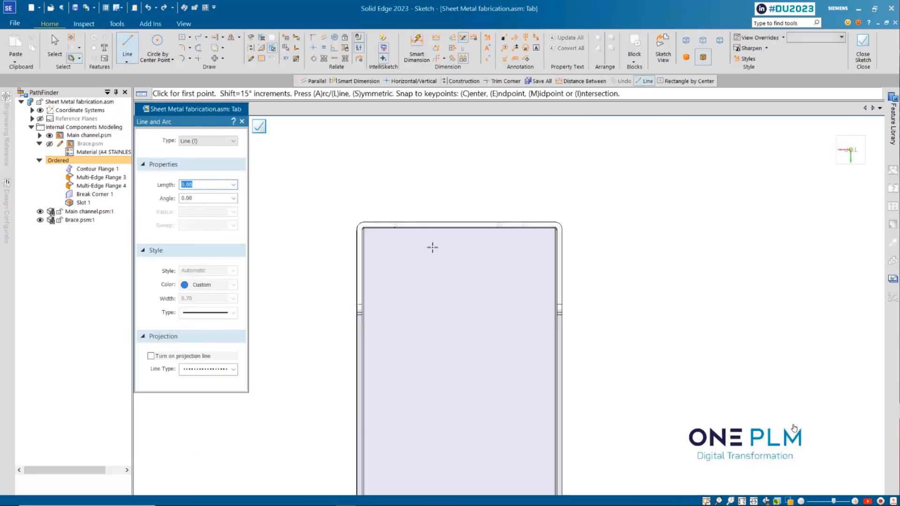
Project the inner edges of the channel's back face and both side flanges into the Tab sketch
left_click(251, 37)
scroll(360, 246, "up", 3)
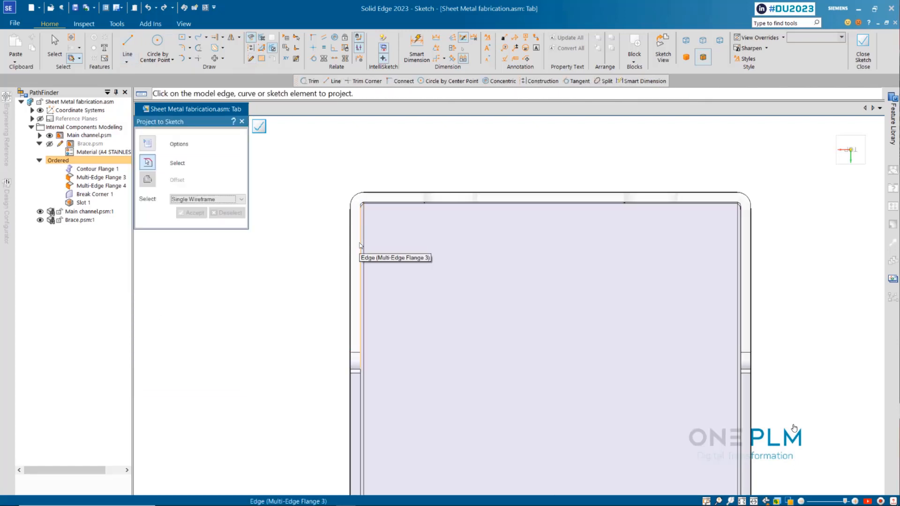
left_click(360, 244)
scroll(396, 204, "up", 4)
left_click(395, 207)
scroll(395, 207, "down", 6)
scroll(566, 289, "up", 6)
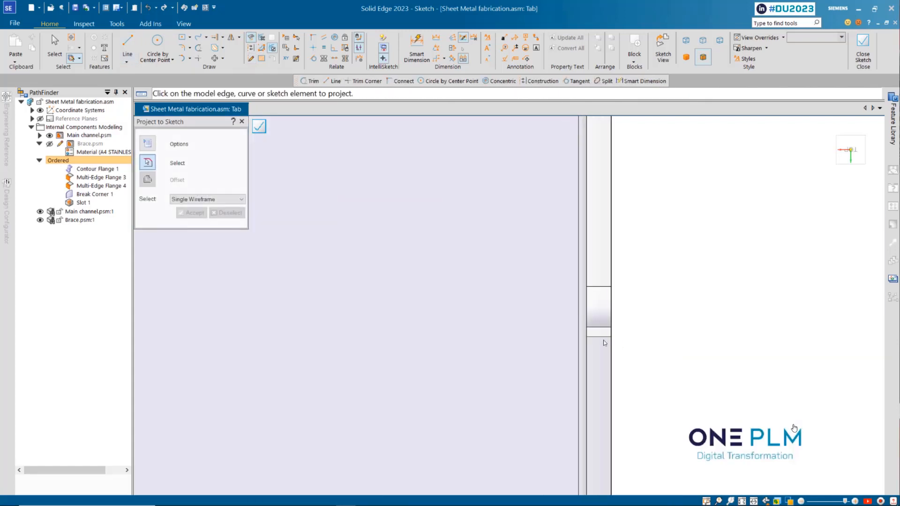
scroll(604, 343, "down", 2)
scroll(552, 358, "down", 4)
scroll(552, 358, "up", 2)
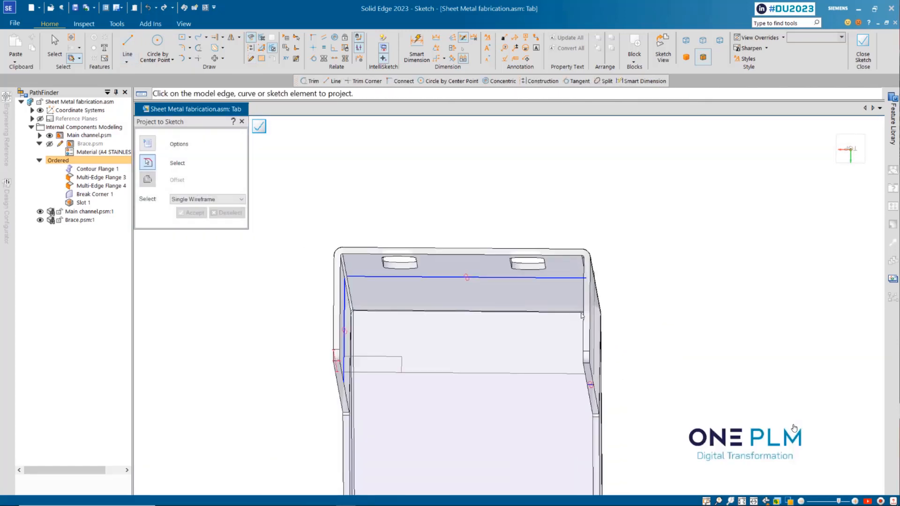
left_click(585, 358)
Trim the corners of the projected lines into a closed rectangular profile inside the channel and close the sketch
left_click(198, 58)
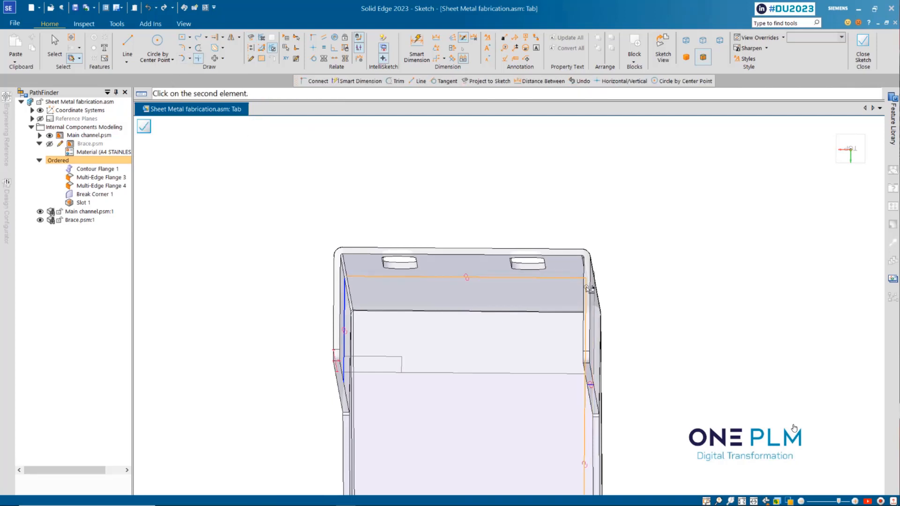
scroll(584, 289, "down", 2)
scroll(418, 283, "up", 2)
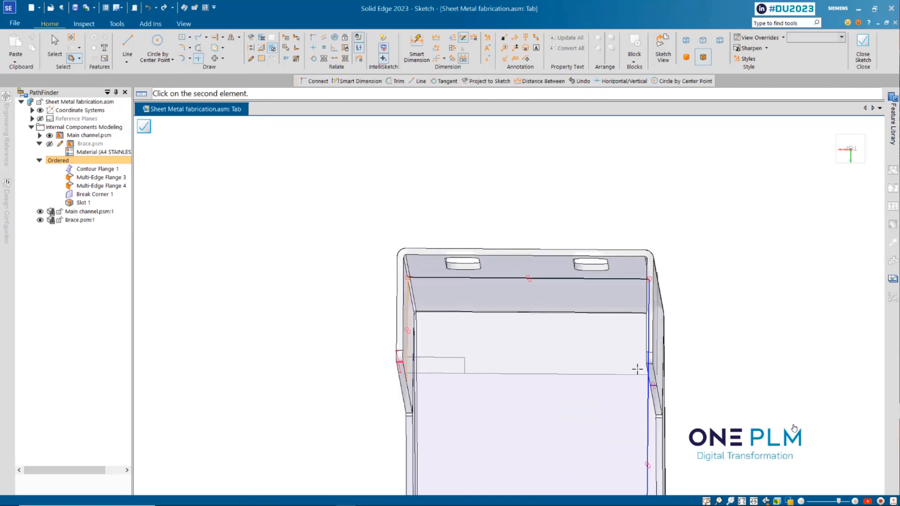
scroll(649, 386, "up", 4)
left_click(634, 358)
scroll(616, 376, "down", 3)
left_click(616, 316)
scroll(572, 324, "down", 4)
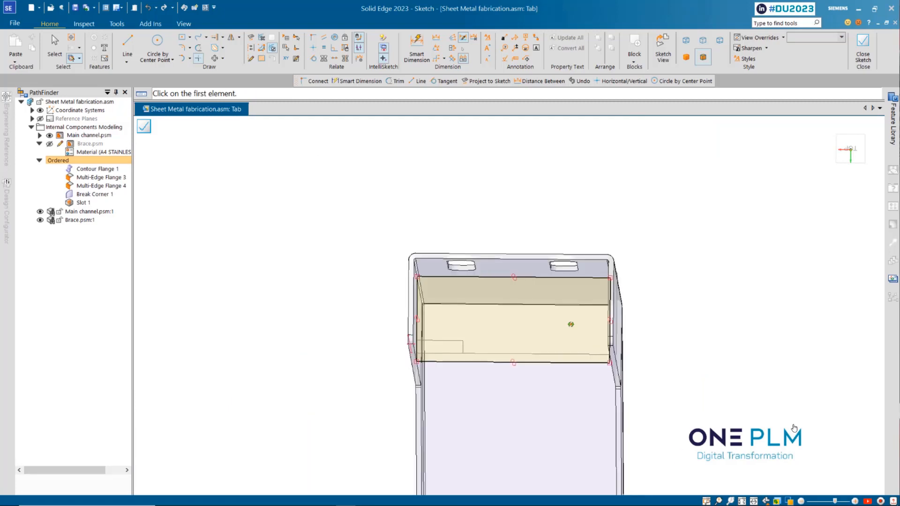
mouse_move(572, 324)
middle_mouse_down()
mouse_move(557, 303)
mouse_move(583, 238)
middle_mouse_up()
scroll(507, 367, "up", 3)
left_click(144, 126)
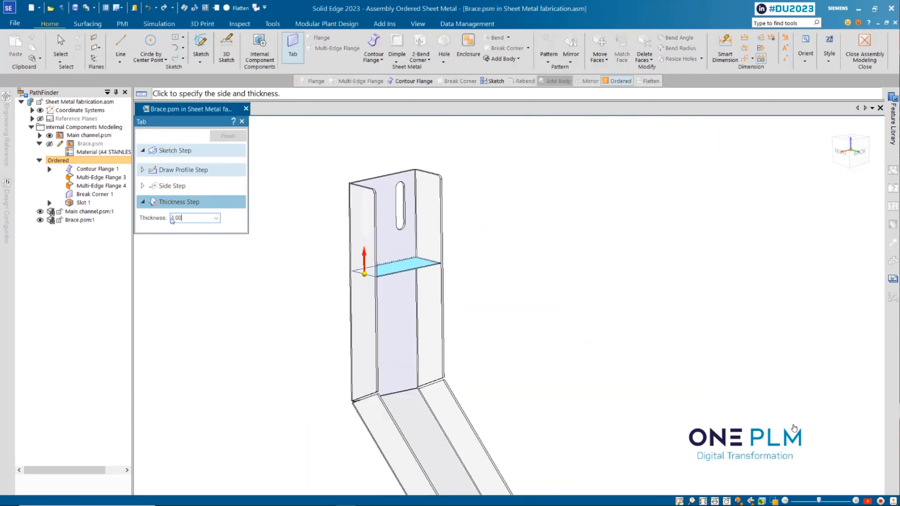
Give the Brace tab a thickness of 5 mm below its sketch plane and finish the feature
type("5")
key("Return")
left_click(343, 309)
left_click(228, 136)
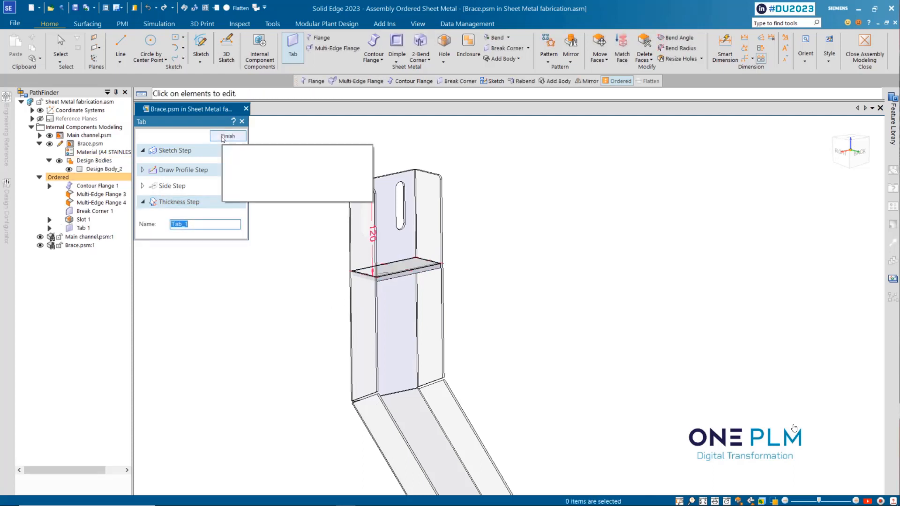
key("Escape")
scroll(313, 245, "up", 3)
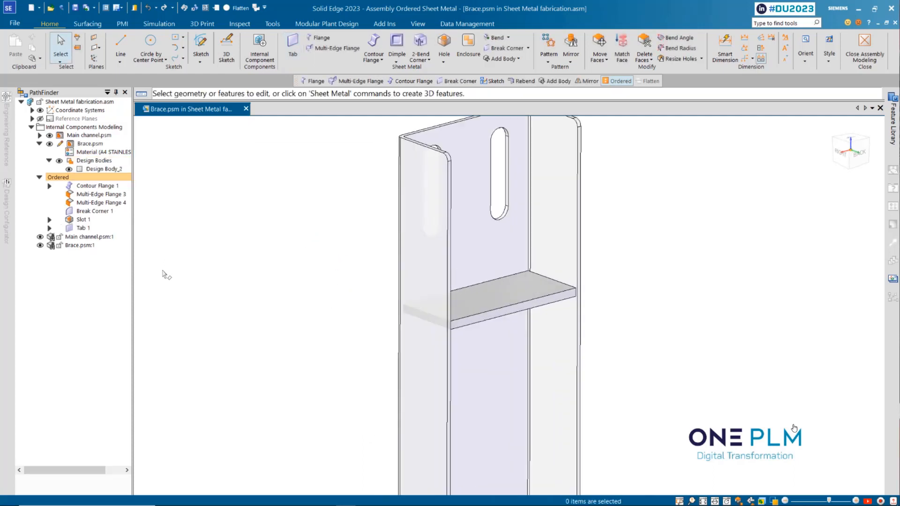
Hide the Main channel and chamfer the two vertical corner edges at the rear of the Brace plate
left_click(48, 136)
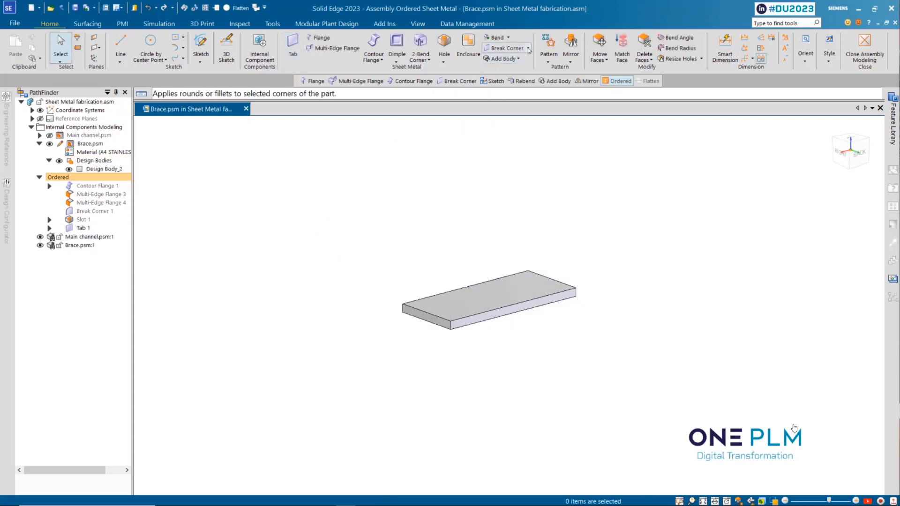
left_click(528, 48)
left_click(511, 71)
scroll(412, 311, "up", 2)
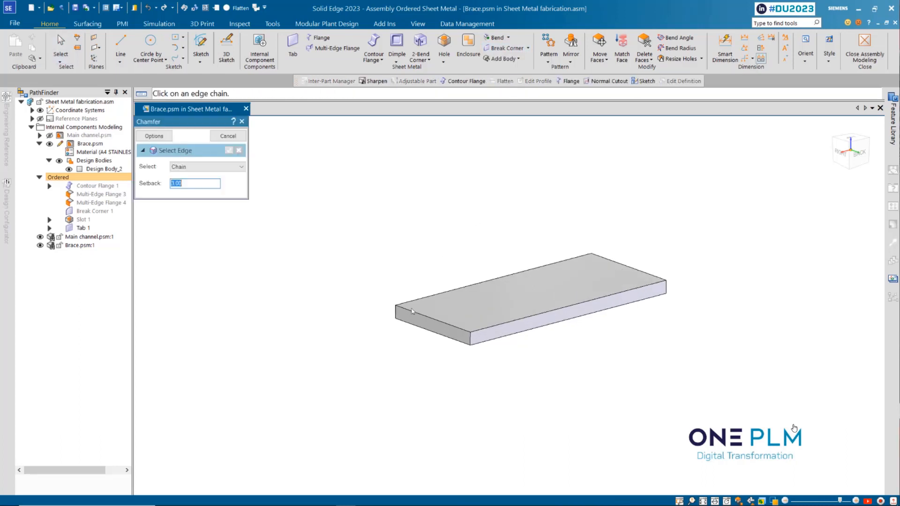
left_click(592, 260)
key("Return")
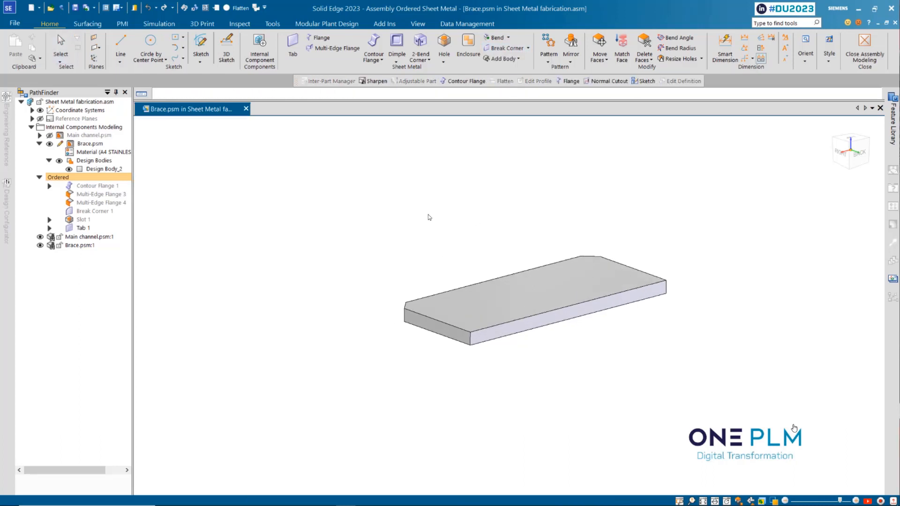
key("Escape")
Show the Main channel again and close the in-context modelling to return to the assembly
scroll(360, 188, "down", 5)
scroll(426, 189, "up", 4)
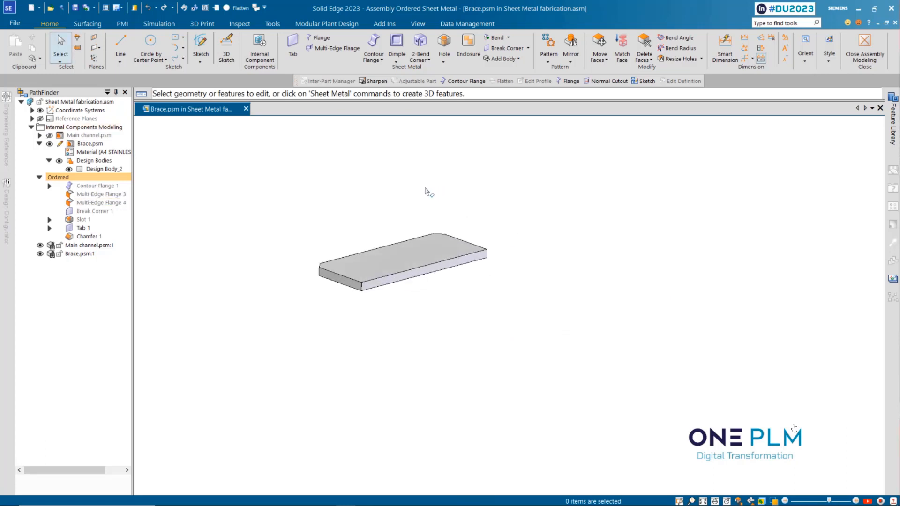
scroll(255, 257, "up", 1)
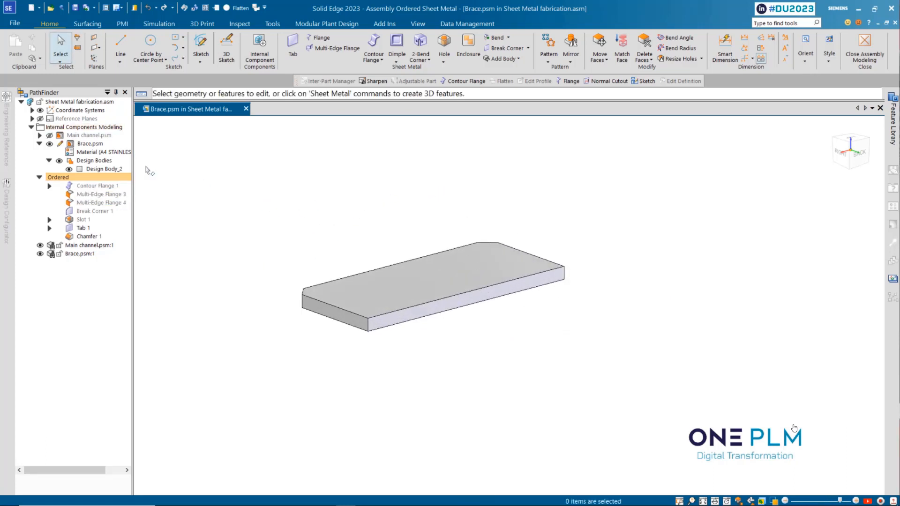
left_click(49, 135)
scroll(317, 284, "down", 4)
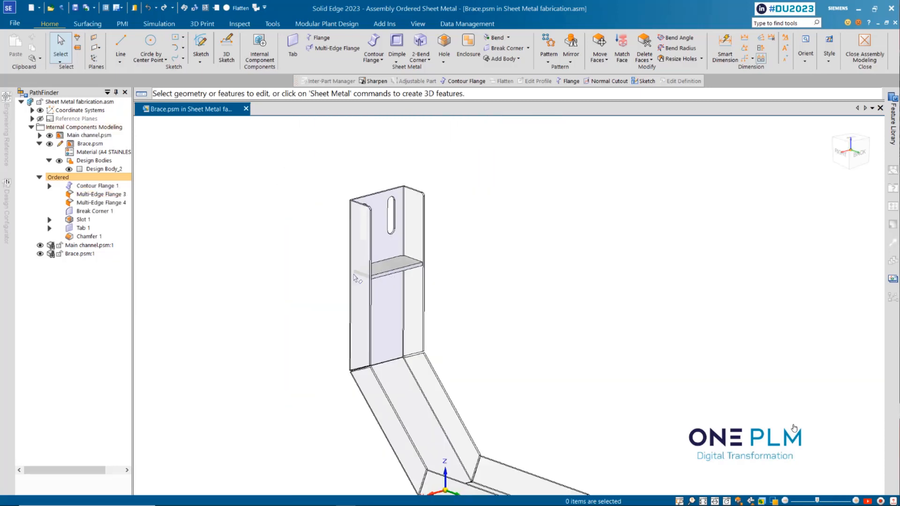
scroll(284, 289, "up", 3)
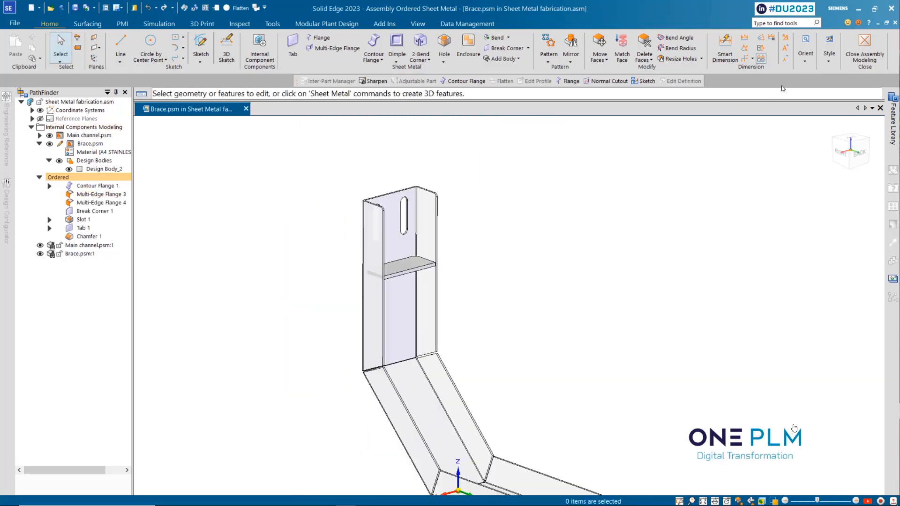
left_click(865, 49)
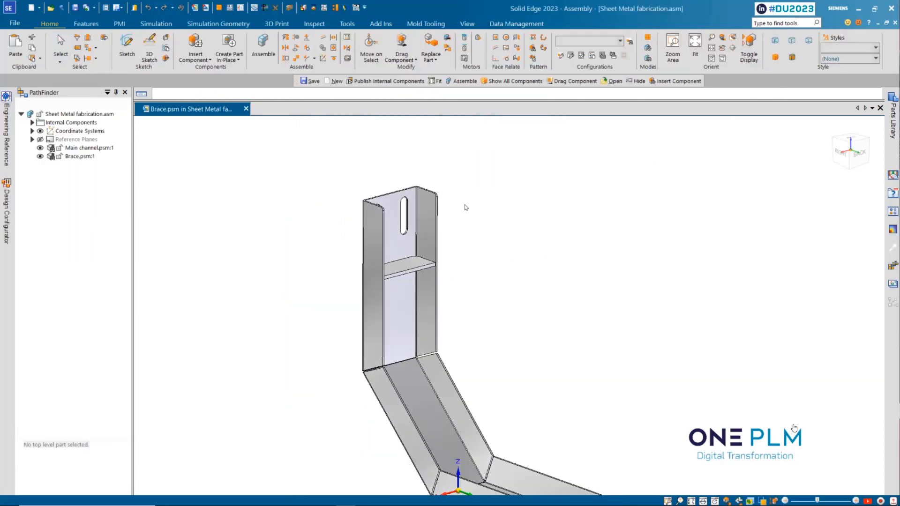
Place a second copy of the Brace in open space beside the channel
left_click(75, 156)
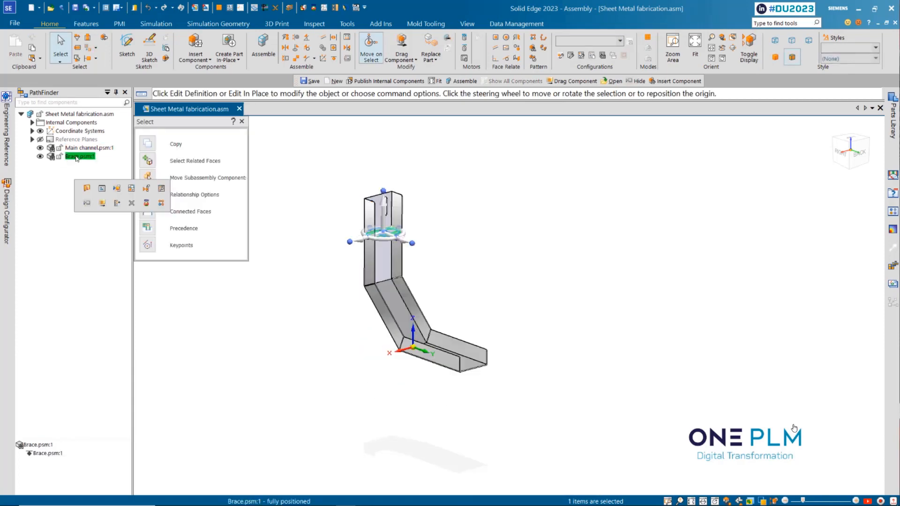
left_click_drag(471, 300, 474, 302)
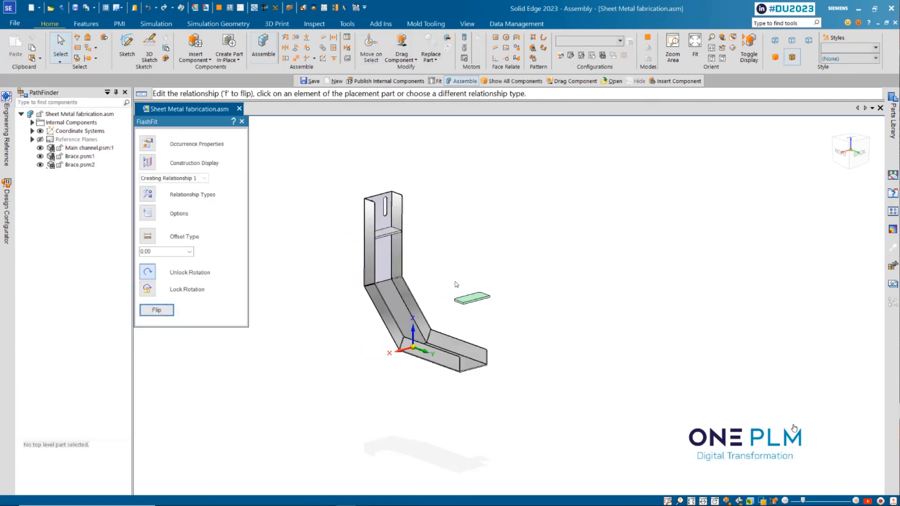
Mate two edge faces of the second Brace to the inner floor and side wall of the Main channel's lower leg
left_click(490, 285)
scroll(497, 289, "down", 5)
middle_click_drag(497, 288, 497, 325)
left_click(499, 360)
middle_click_drag(504, 356, 476, 380)
scroll(516, 343, "up", 5)
left_click(516, 342)
scroll(516, 343, "down", 4)
left_click(429, 395)
left_click(475, 380)
Fix the second Brace's position along the lower leg with an offset relationship to the channel's open end face
left_click(165, 252)
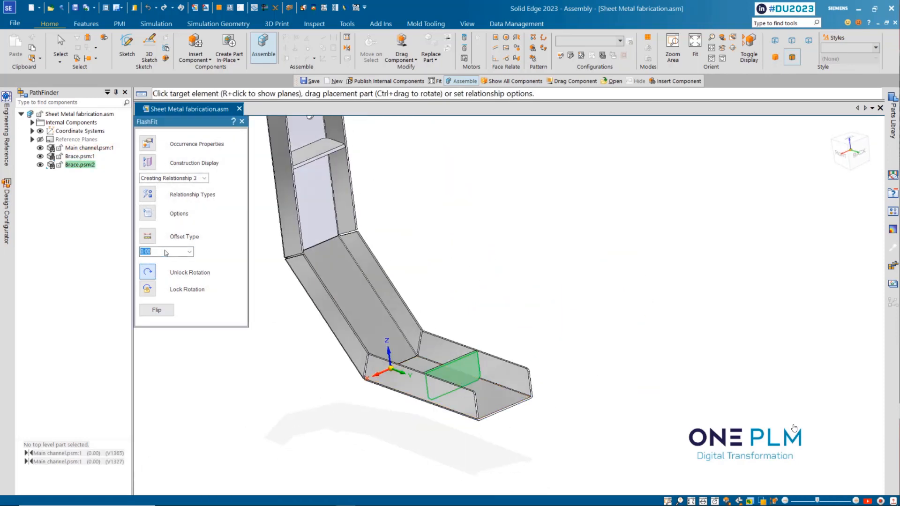
scroll(515, 403, "up", 5)
left_click(492, 382)
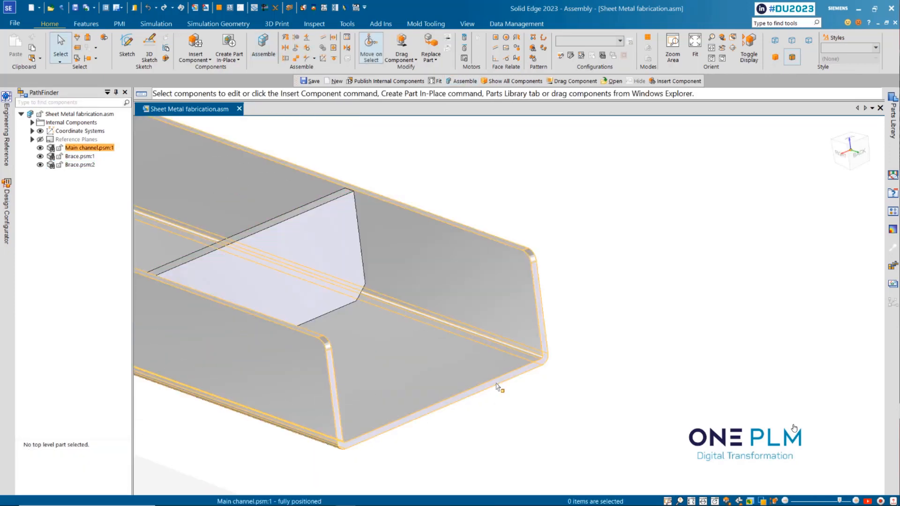
scroll(493, 382, "down", 6)
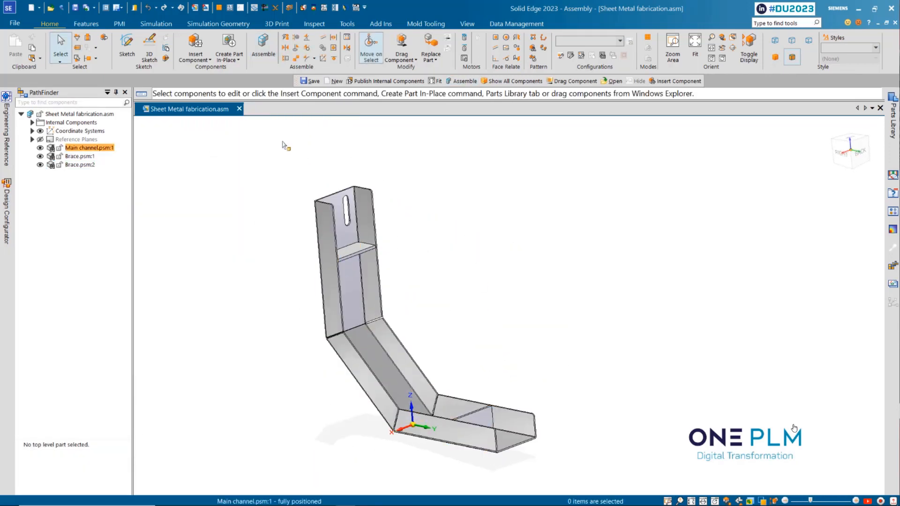
Review the assembly's component documents in the Property Manager, close it, and look at the options for publishing internal components
left_click(517, 24)
left_click(266, 48)
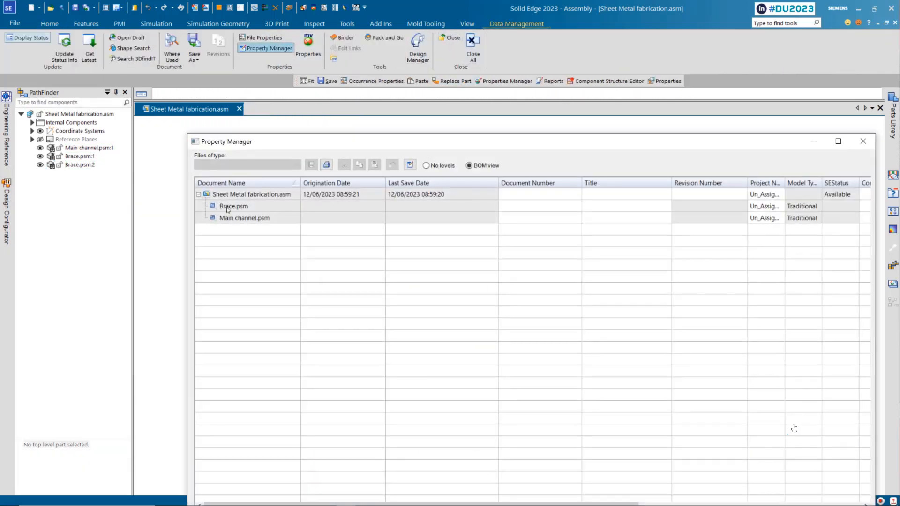
left_click(863, 141)
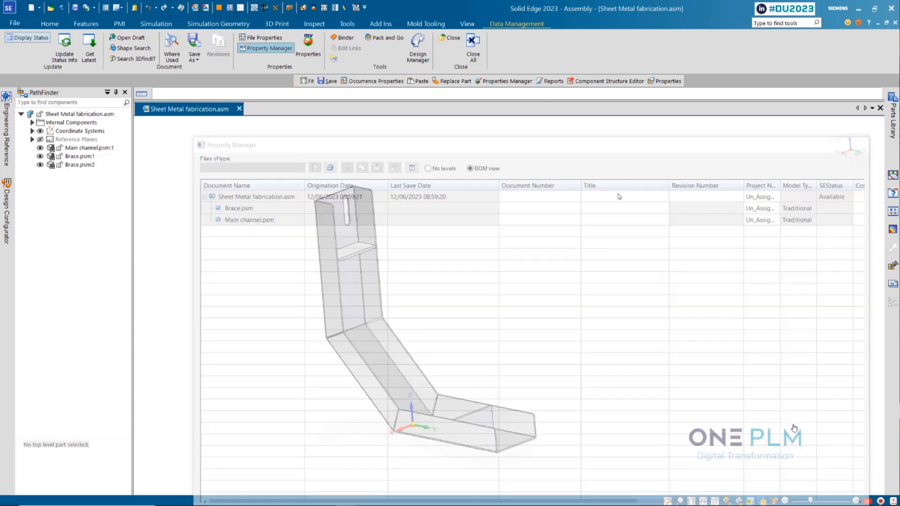
left_click(347, 23)
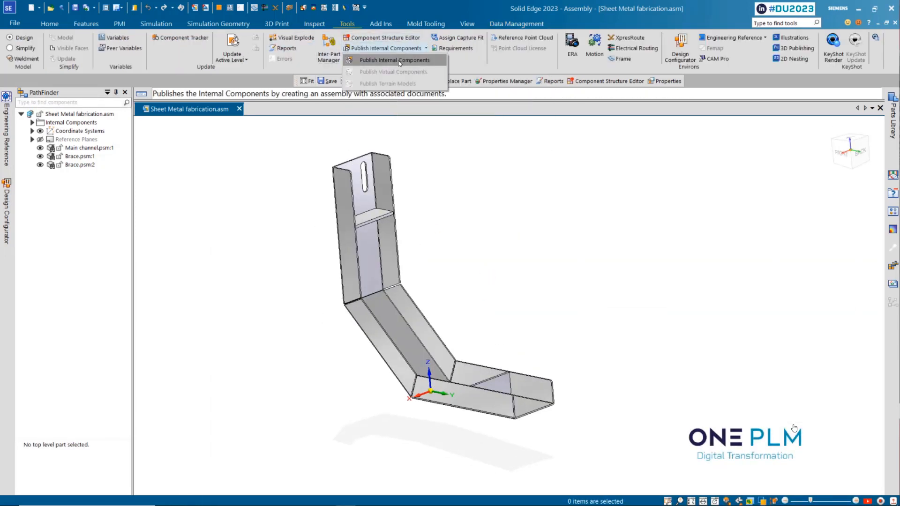
middle_click_drag(474, 286, 461, 269)
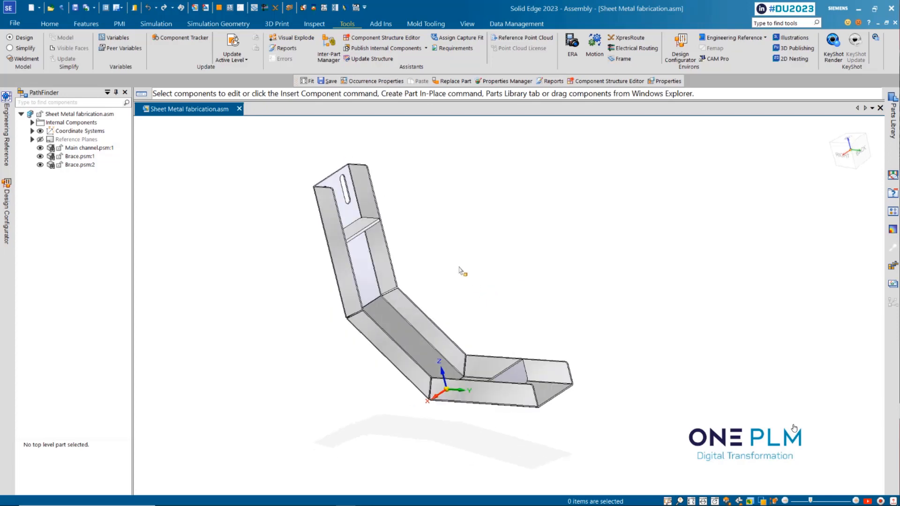